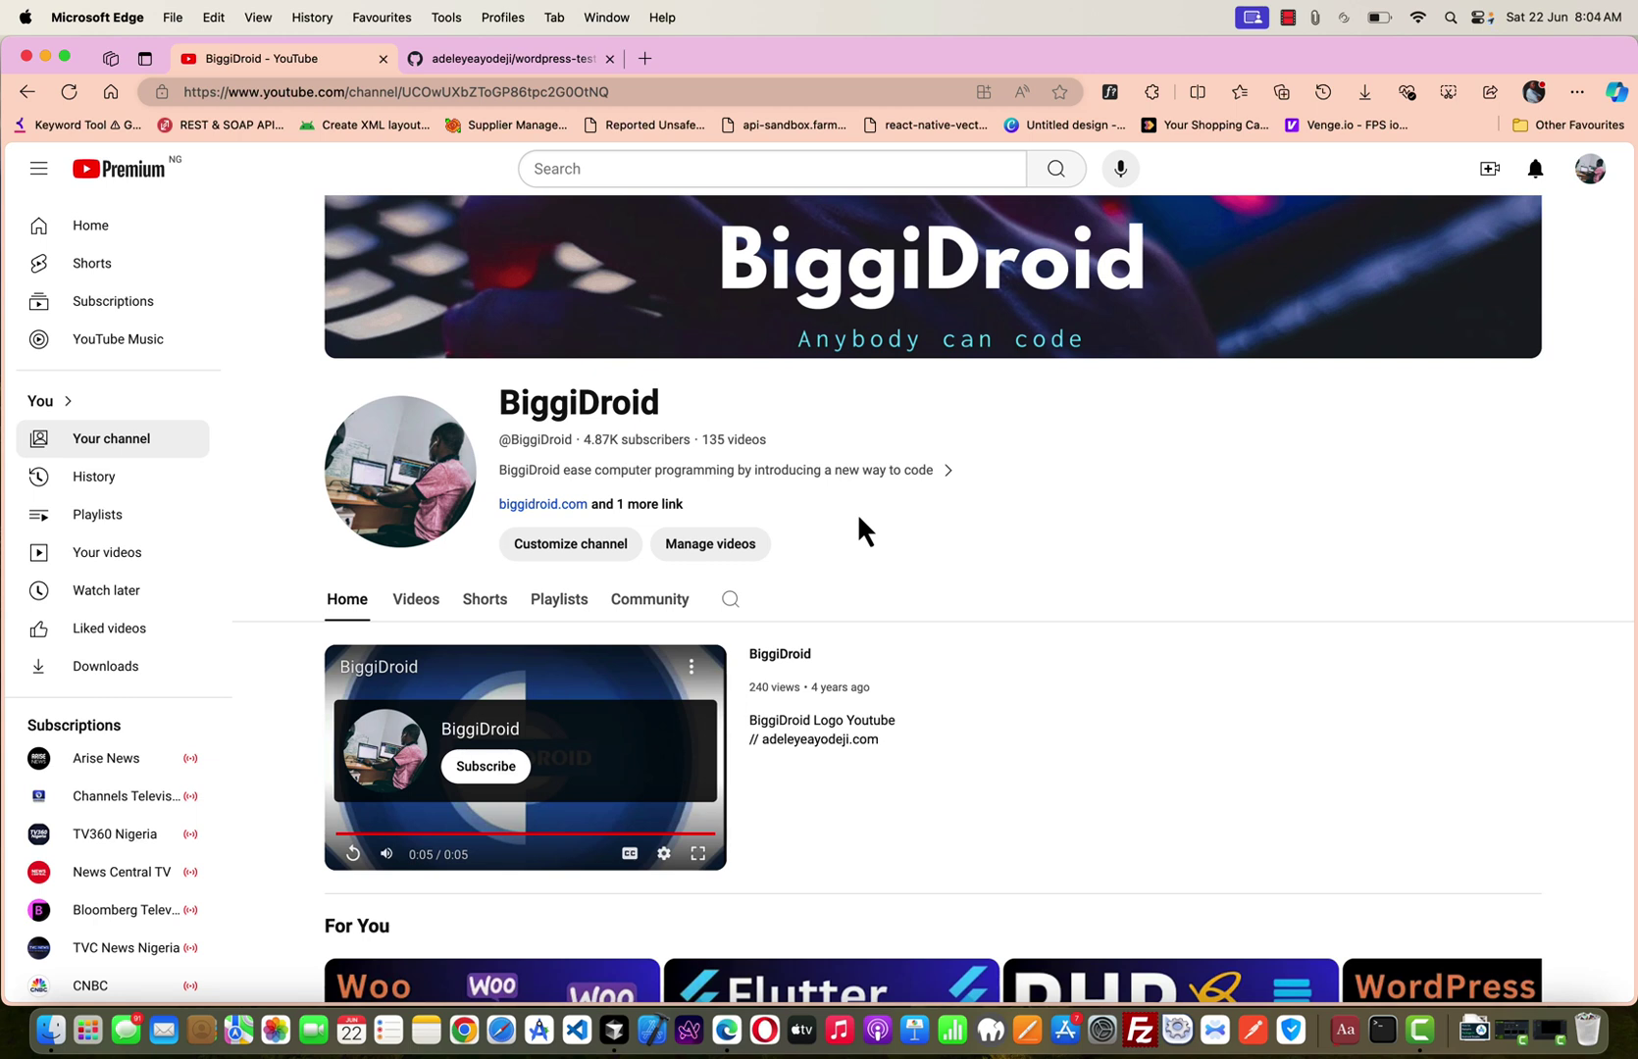
# Open a new Edge tab, start MAMP's local servers, then minimize the MAMP window.
pyautogui.scroll(1, 856, 512)
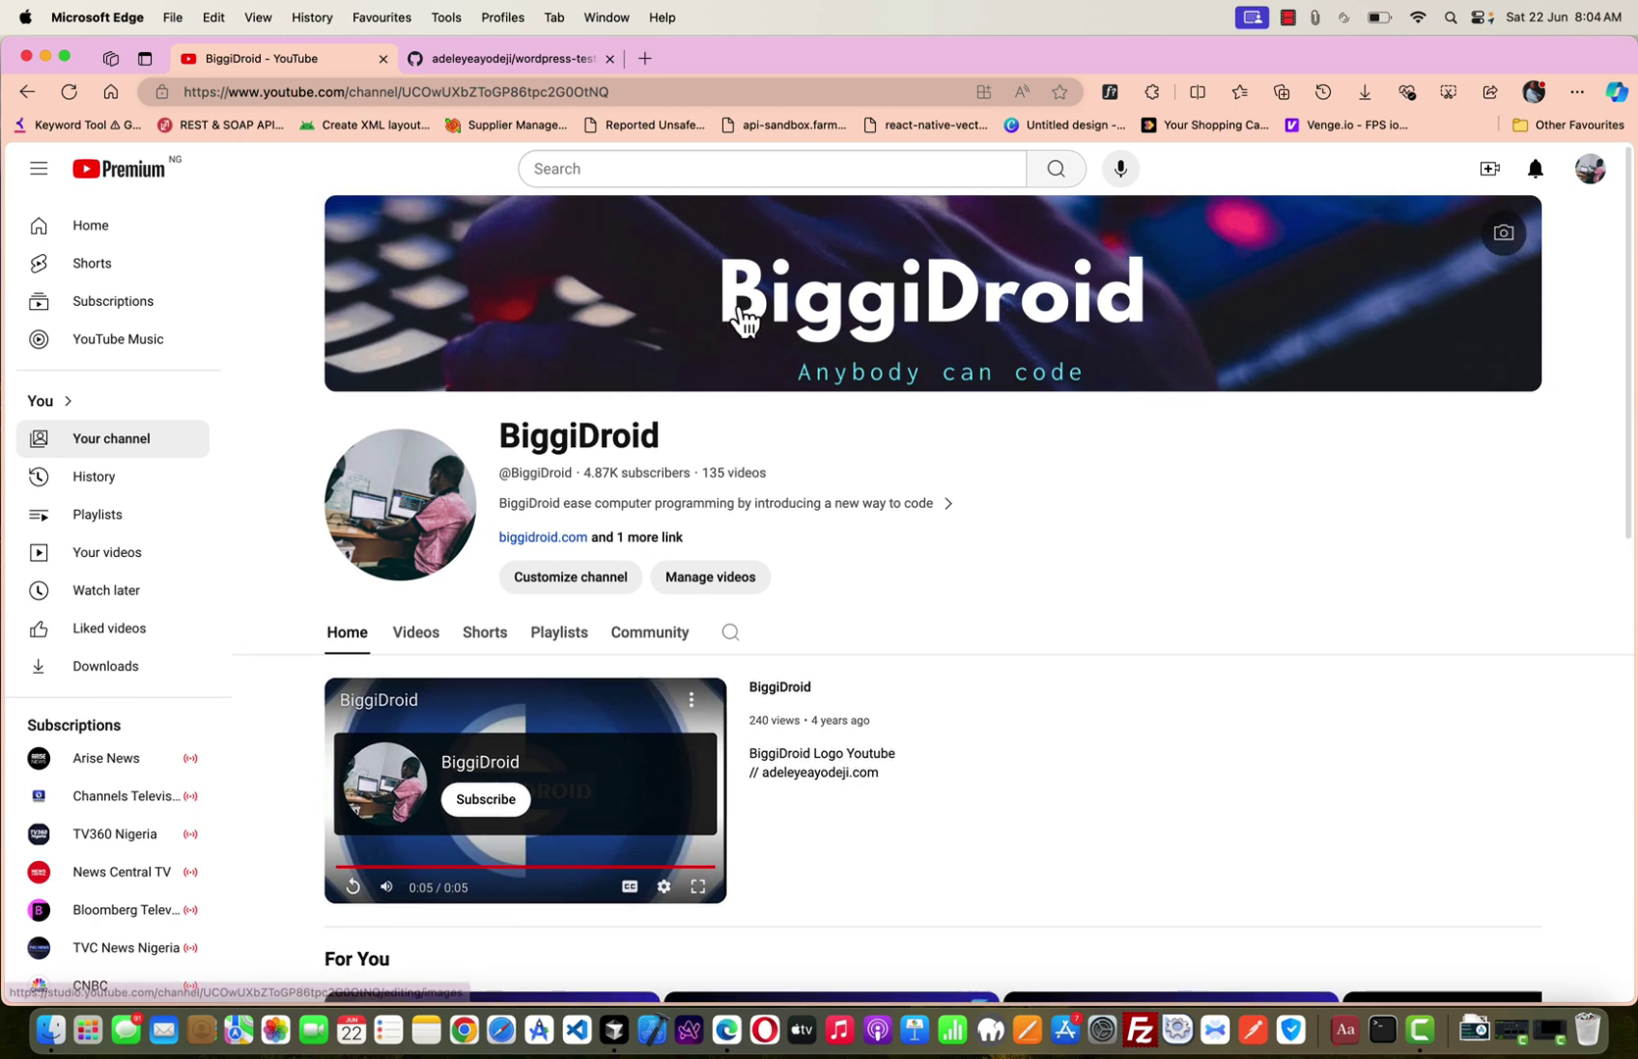
pyautogui.click(644, 59)
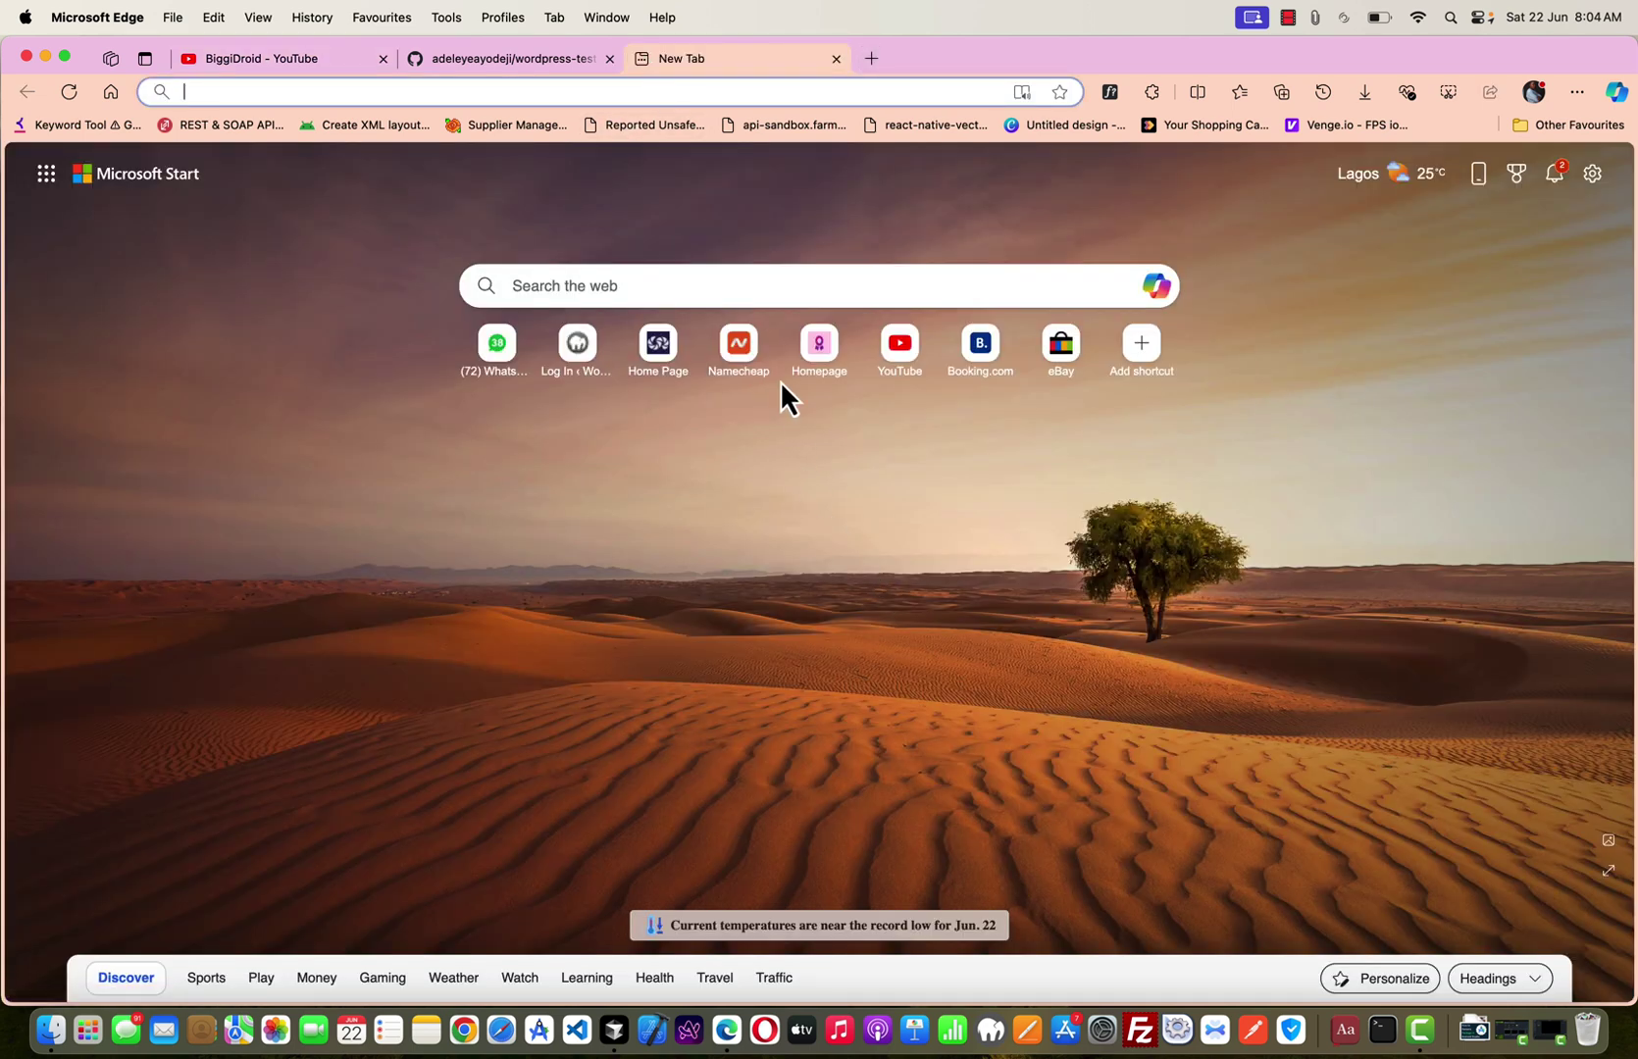
pyautogui.click(991, 1031)
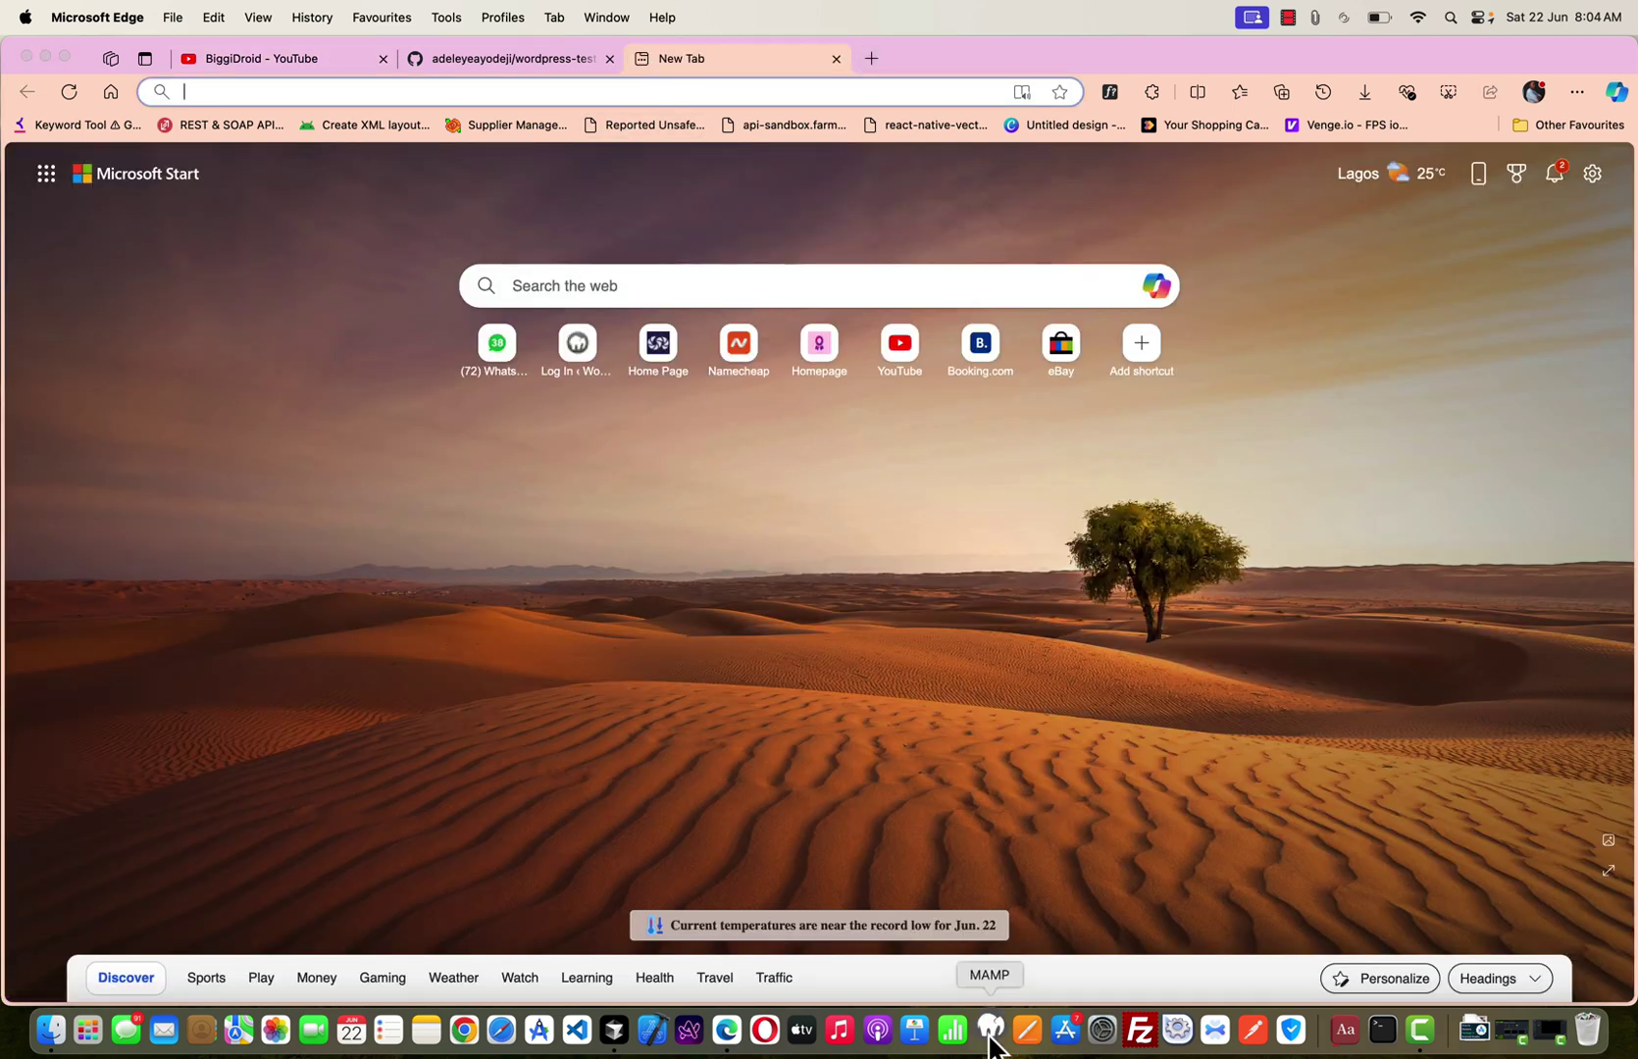
pyautogui.click(859, 280)
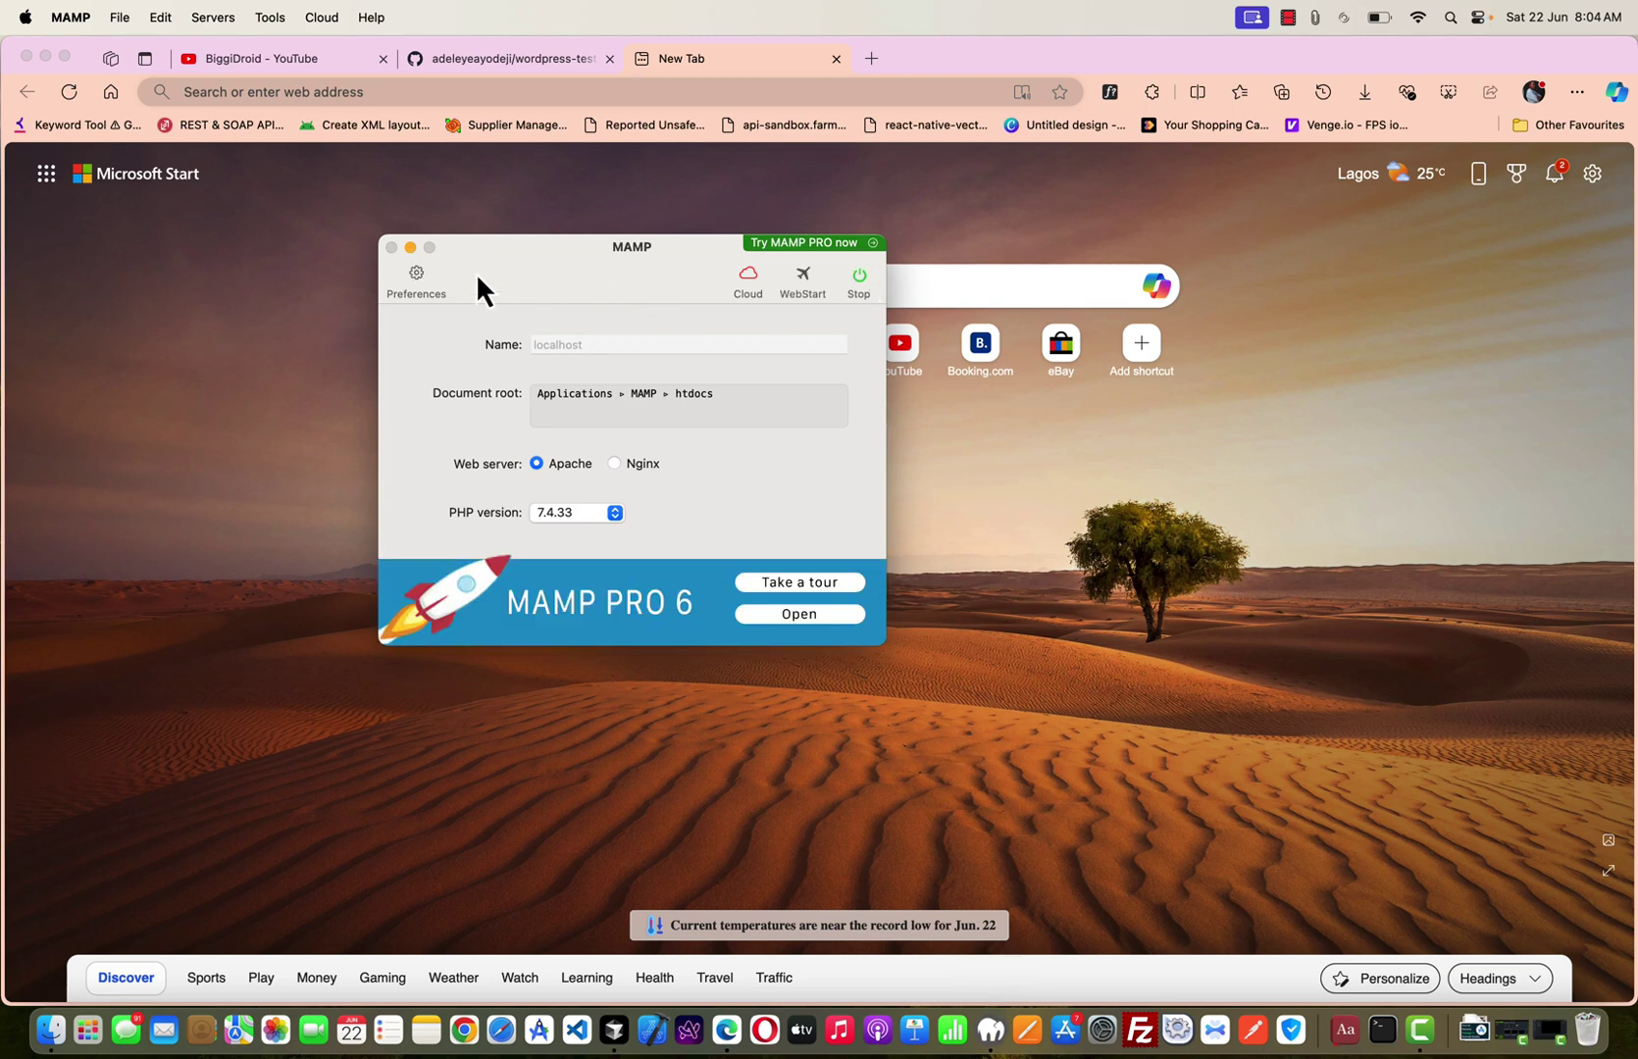
pyautogui.click(410, 247)
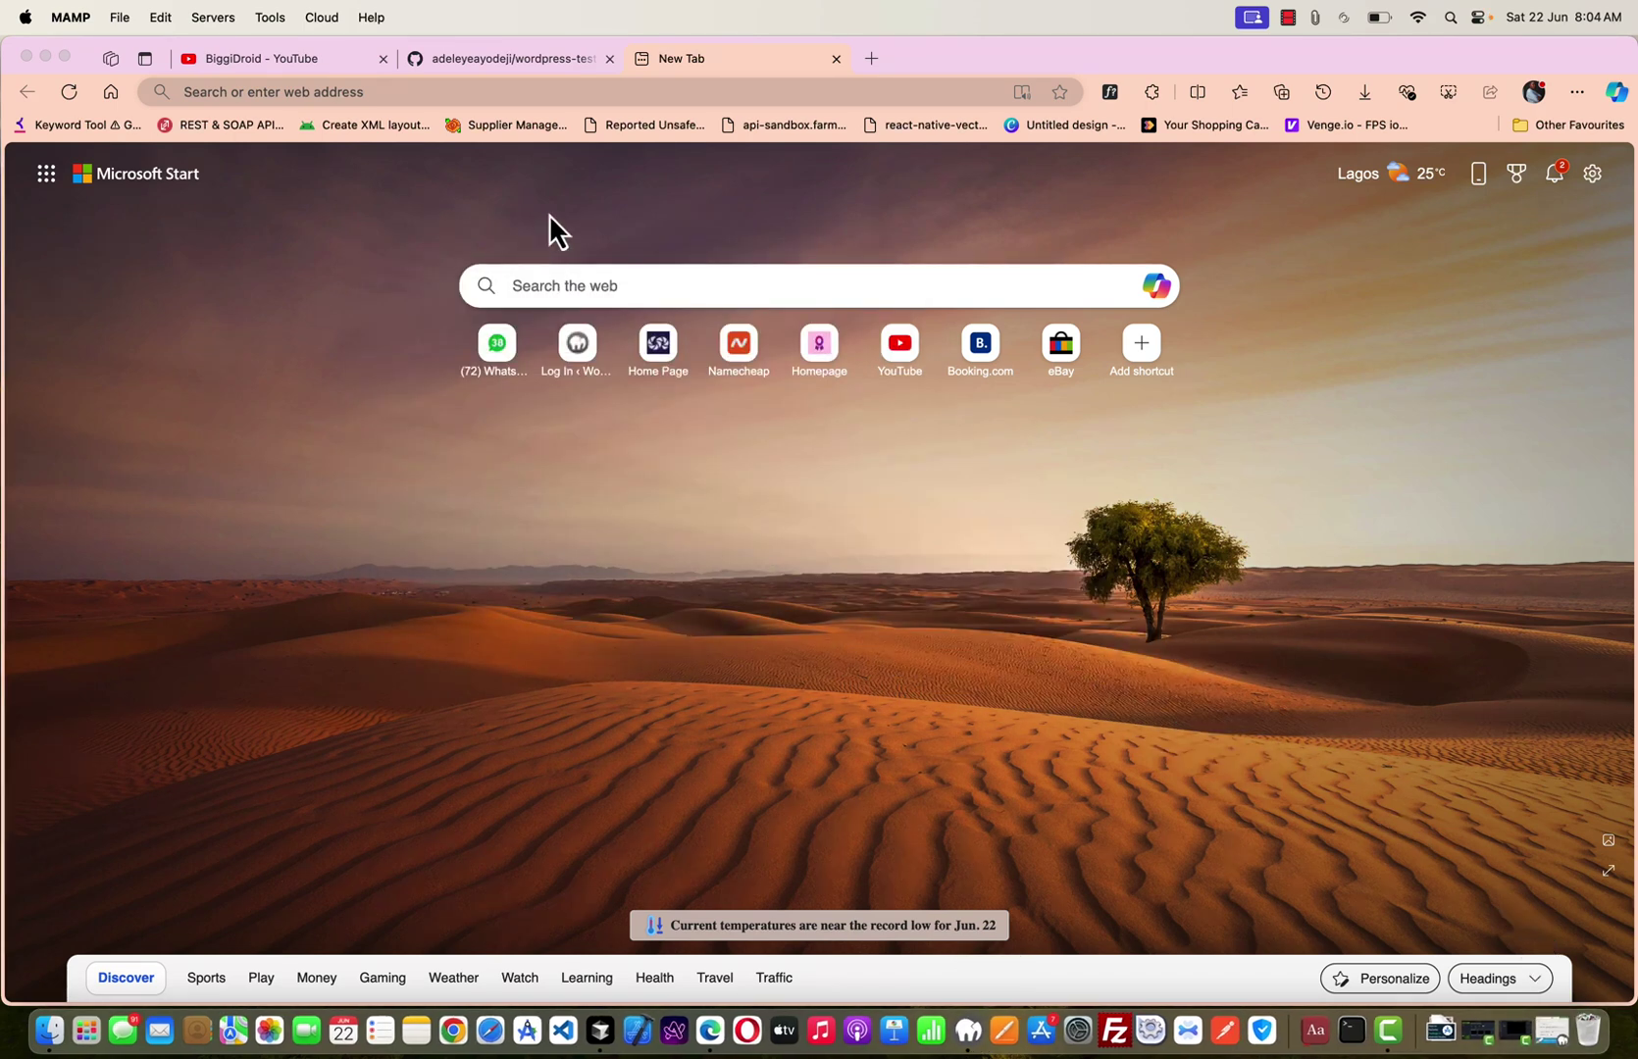
# Load localhost:8888/wordpress2/wp-admin/plugins.php from the address bar.
pyautogui.click(505, 91)
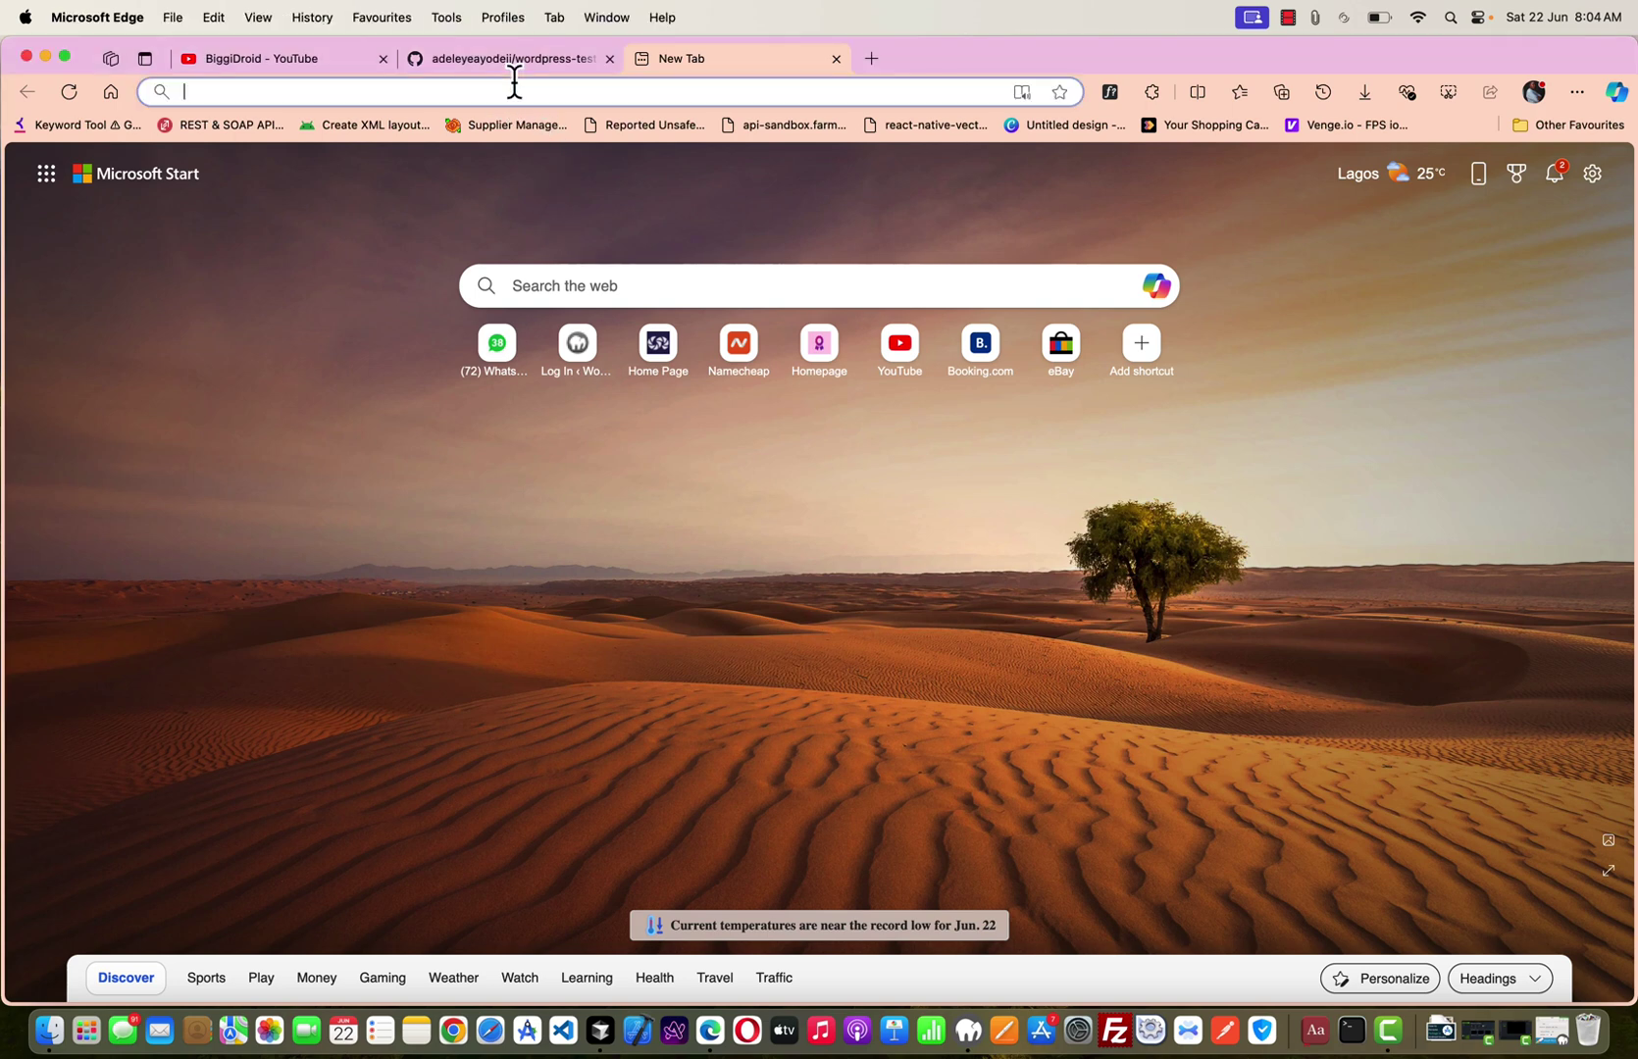
pyautogui.write('localhost:8888/phpmyadm')
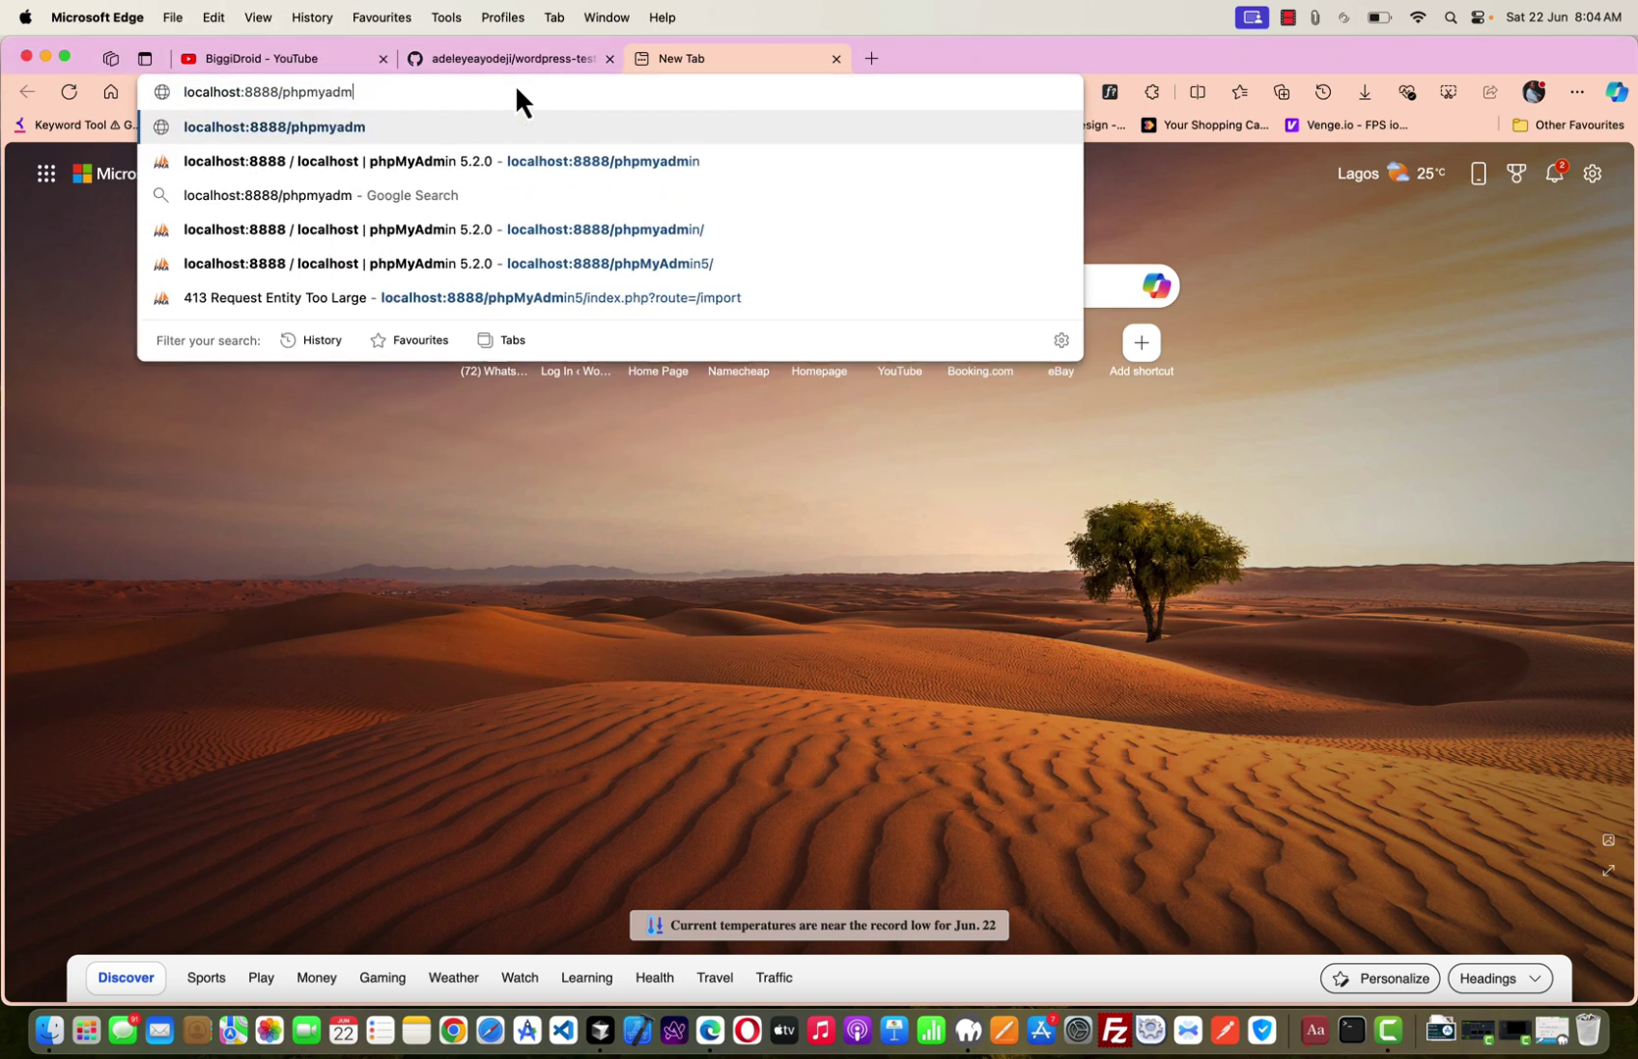
pyautogui.press('BackSpace')
pyautogui.press('BackSpace')
pyautogui.press('BackSpace')
pyautogui.press('BackSpace')
pyautogui.press('BackSpace')
pyautogui.press('BackSpace')
pyautogui.press('BackSpace')
pyautogui.press('BackSpace')
pyautogui.write('wor')
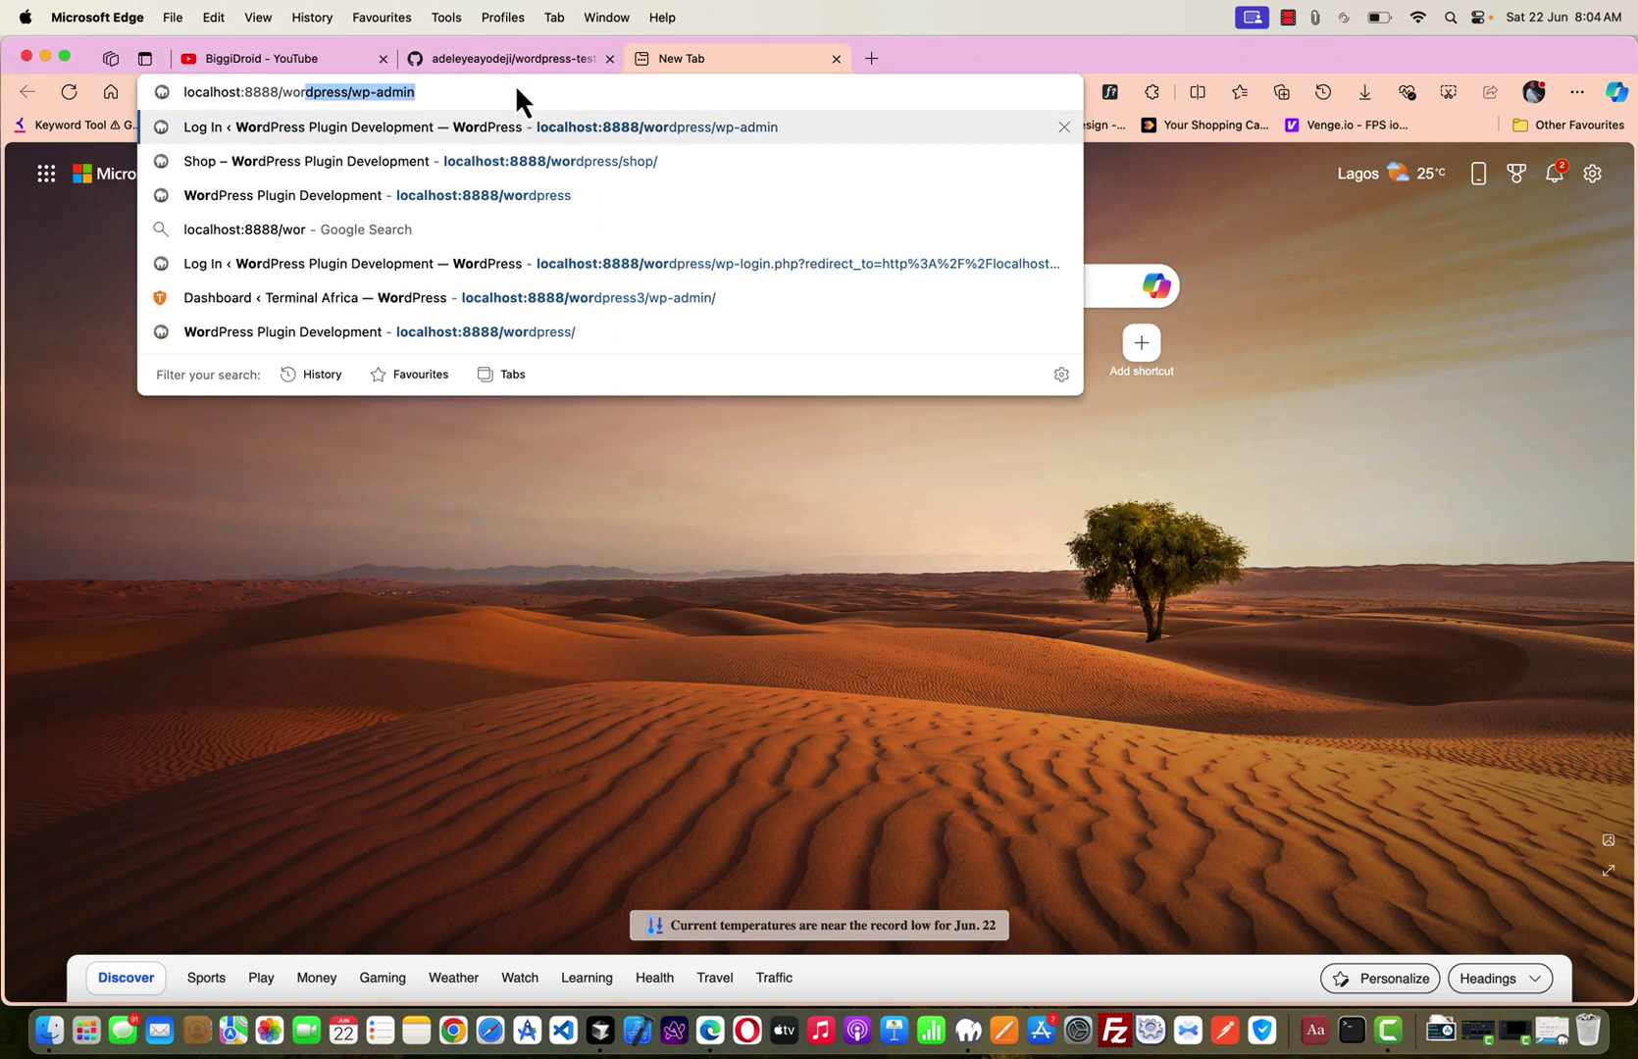
pyautogui.press('Right')
pyautogui.press('BackSpace')
pyautogui.press('BackSpace')
pyautogui.press('BackSpace')
pyautogui.press('BackSpace')
pyautogui.press('BackSpace')
pyautogui.press('BackSpace')
pyautogui.press('BackSpace')
pyautogui.press('BackSpace')
pyautogui.press('BackSpace')
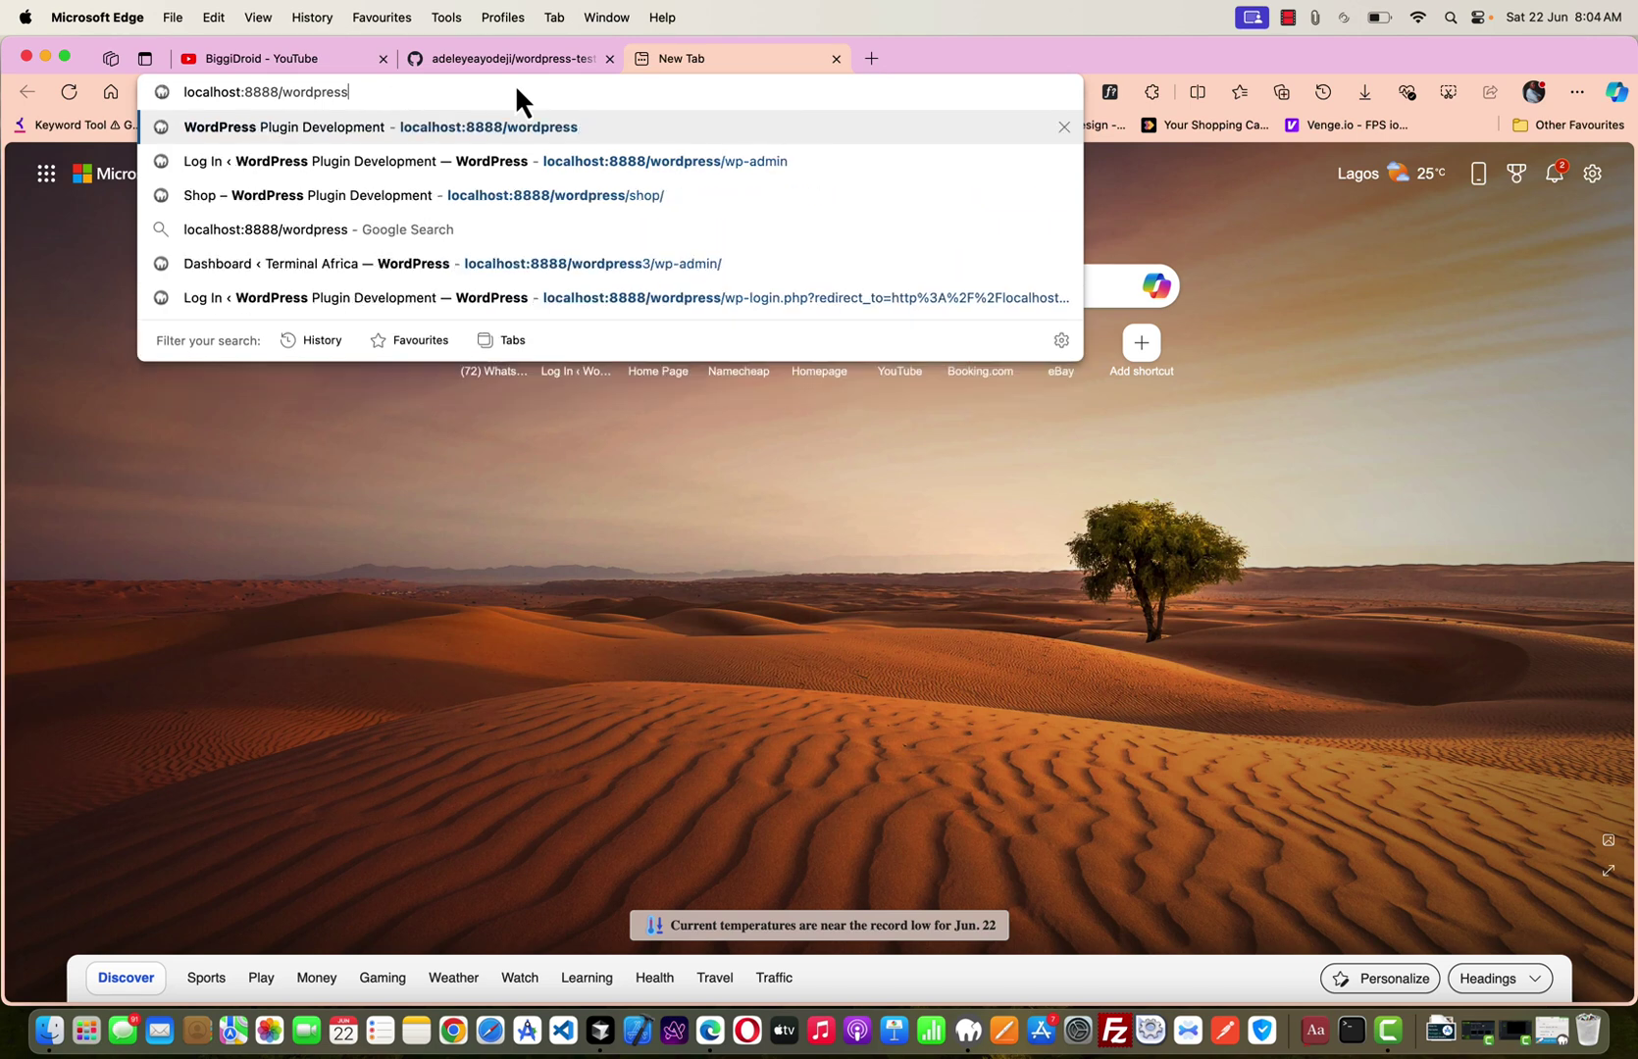
pyautogui.write('2')
pyautogui.press('Return')
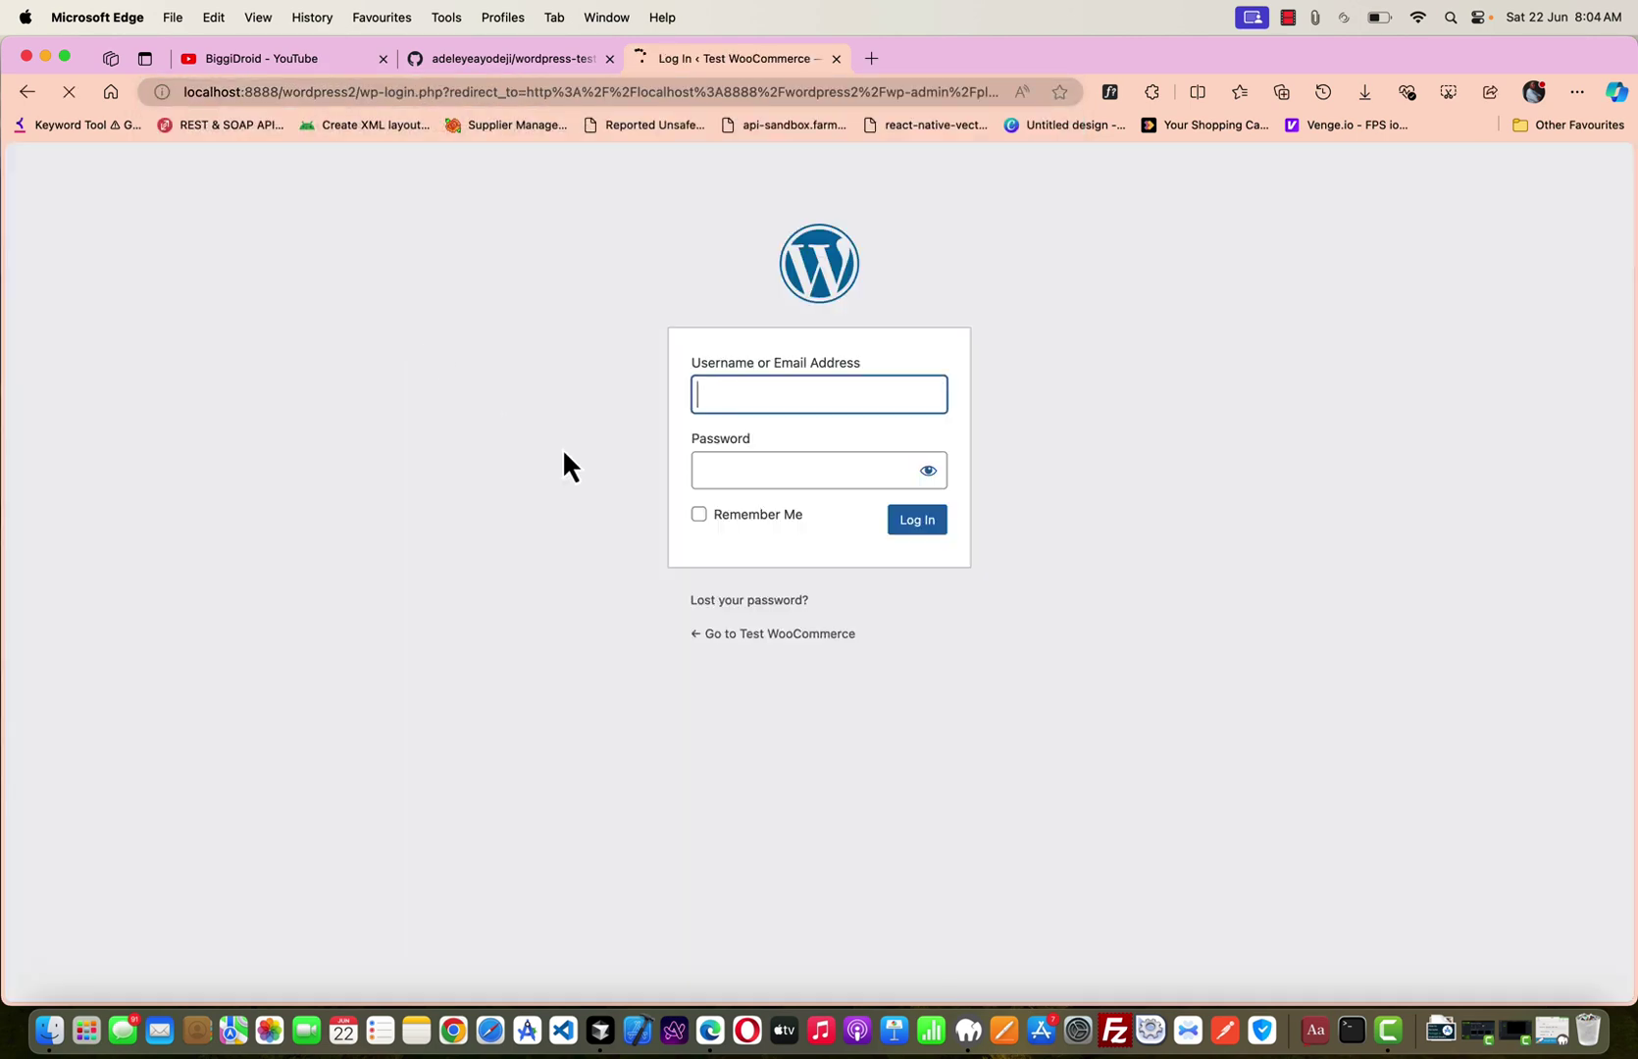
# Enter the administrator username on the login screen and move to the password field.
pyautogui.write('admi')
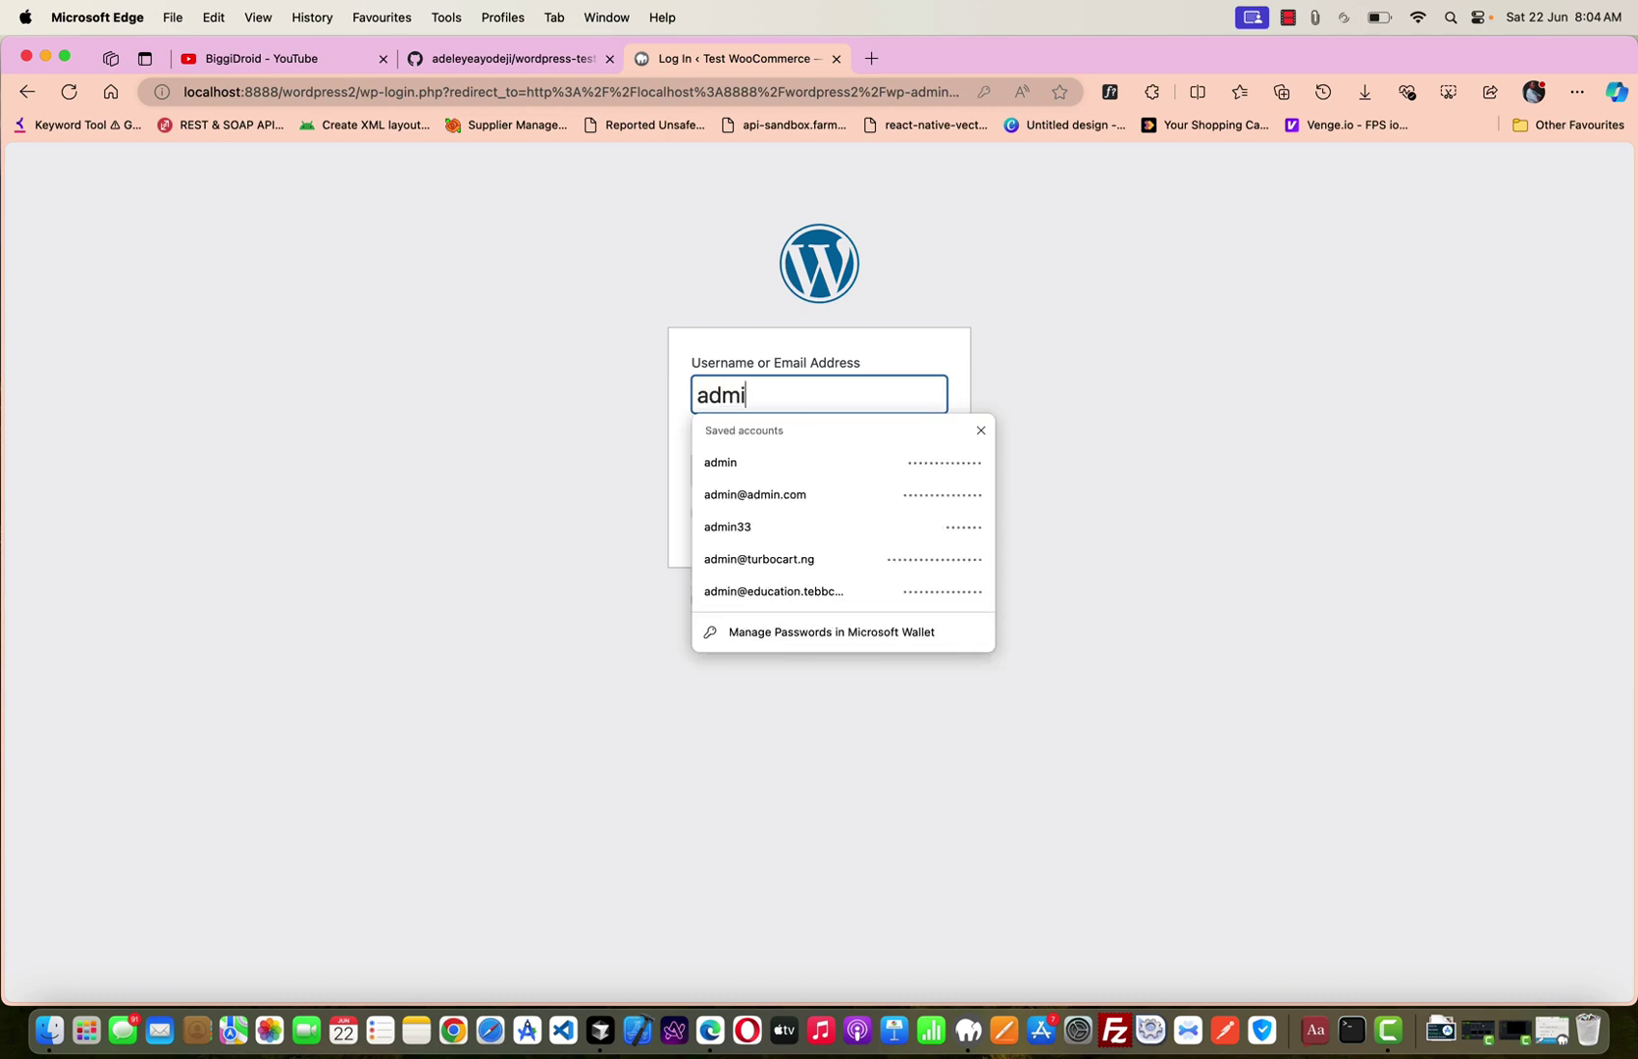
pyautogui.write('n')
pyautogui.press('Tab')
pyautogui.write('admi')
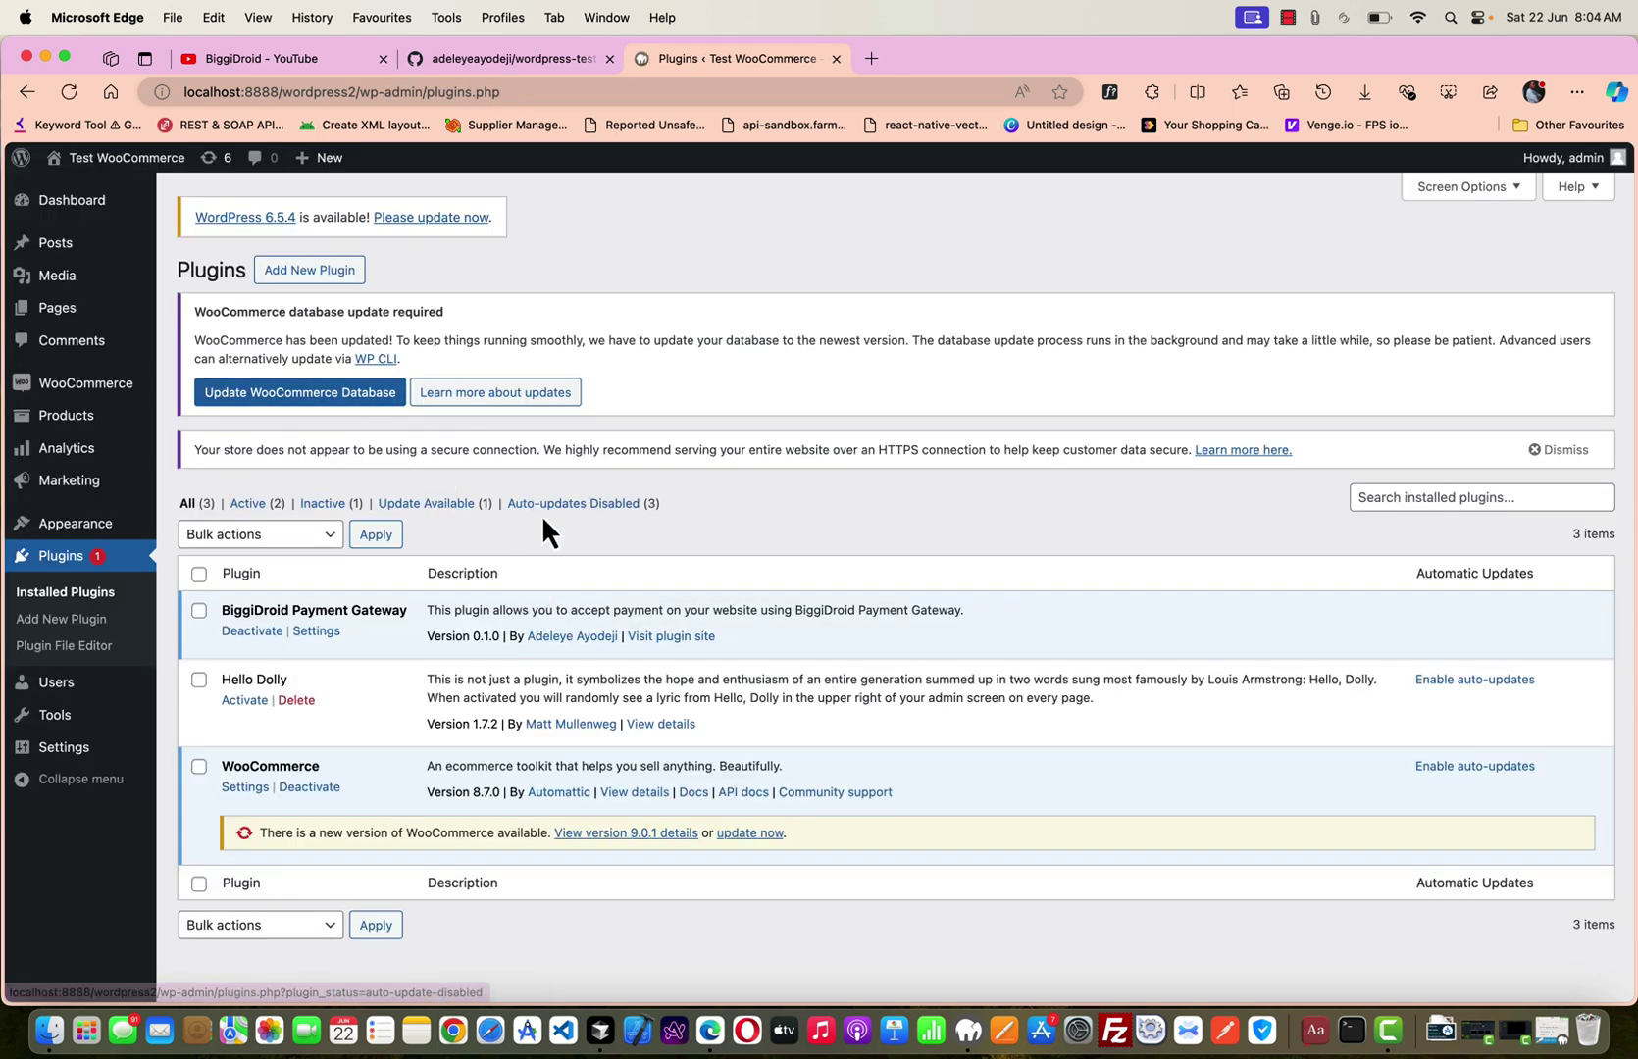
# Scroll the Plugins page and follow the 'Please update now' link for WordPress 6.5.4.
pyautogui.scroll(-1, 751, 529)
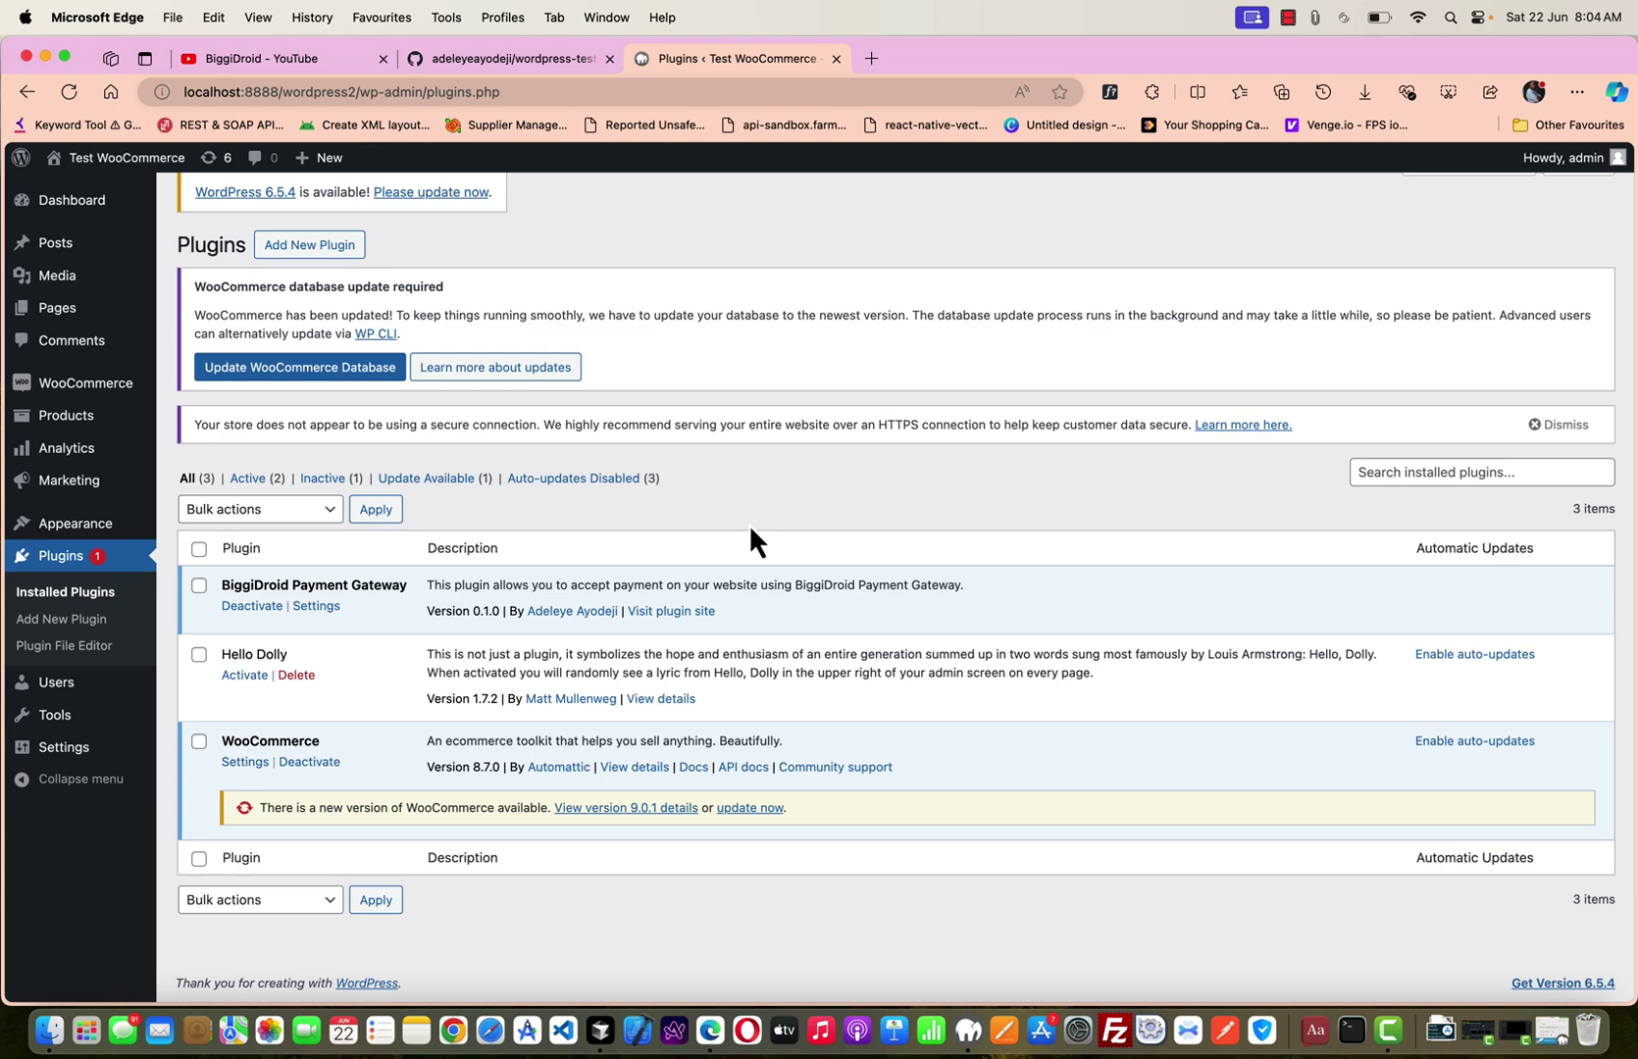
pyautogui.scroll(1, 751, 530)
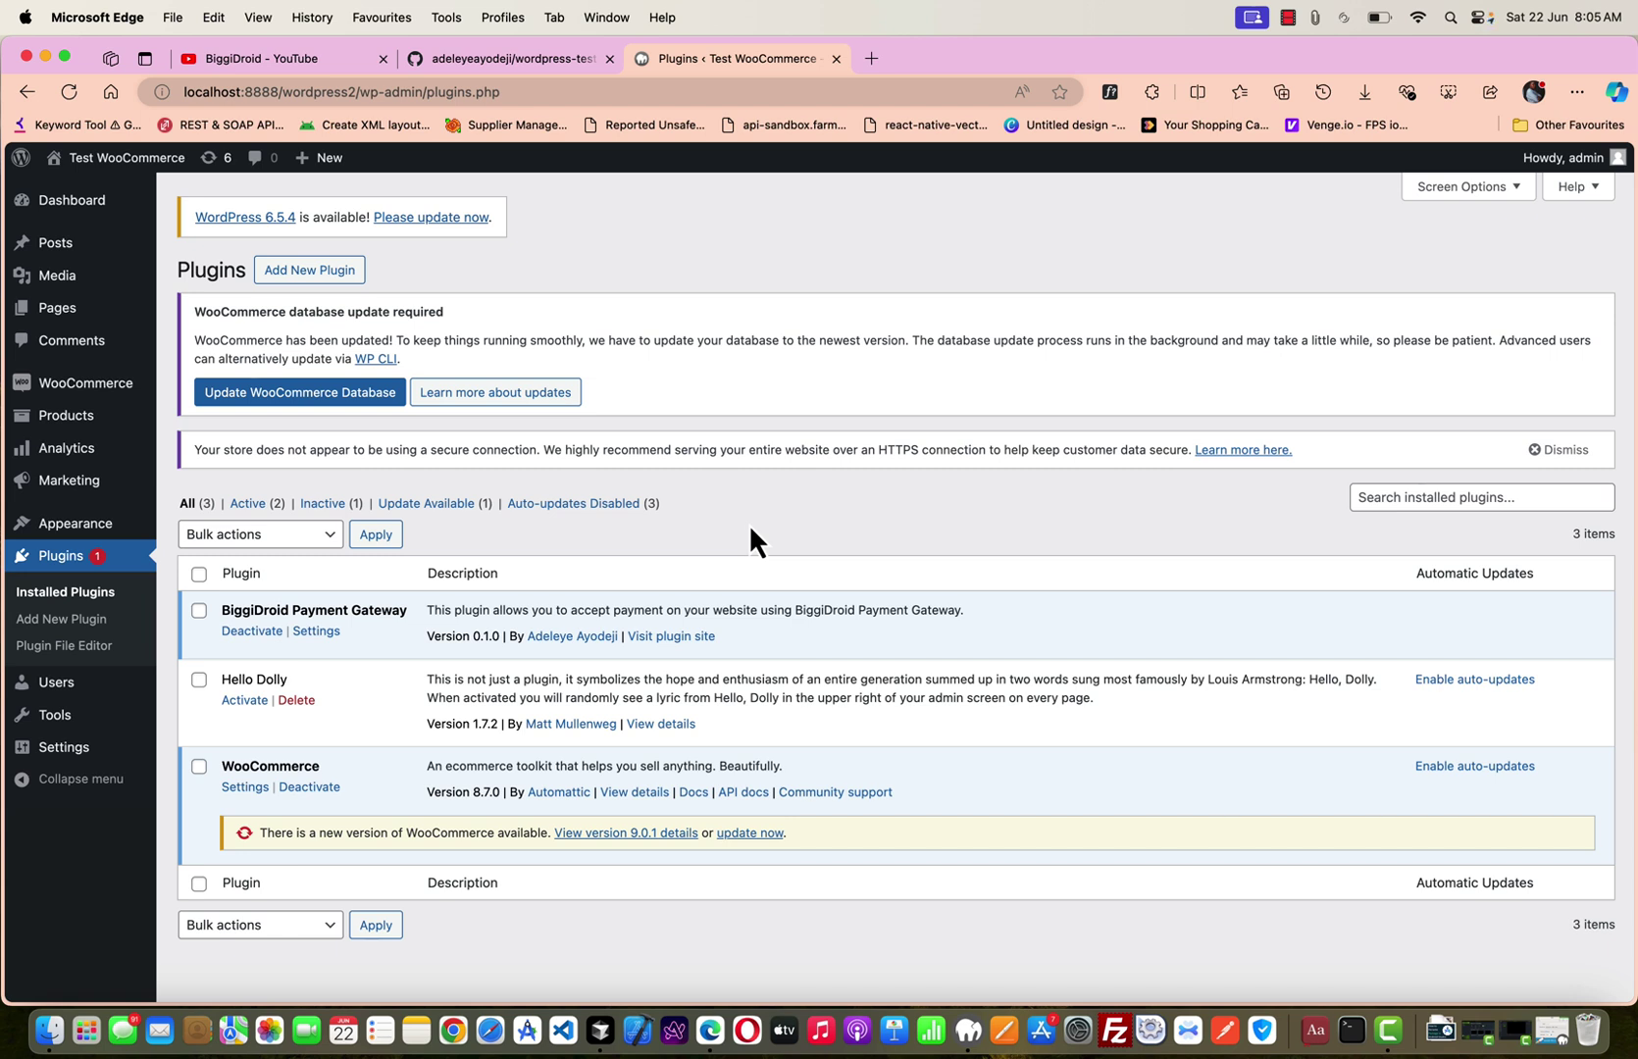
pyautogui.click(428, 219)
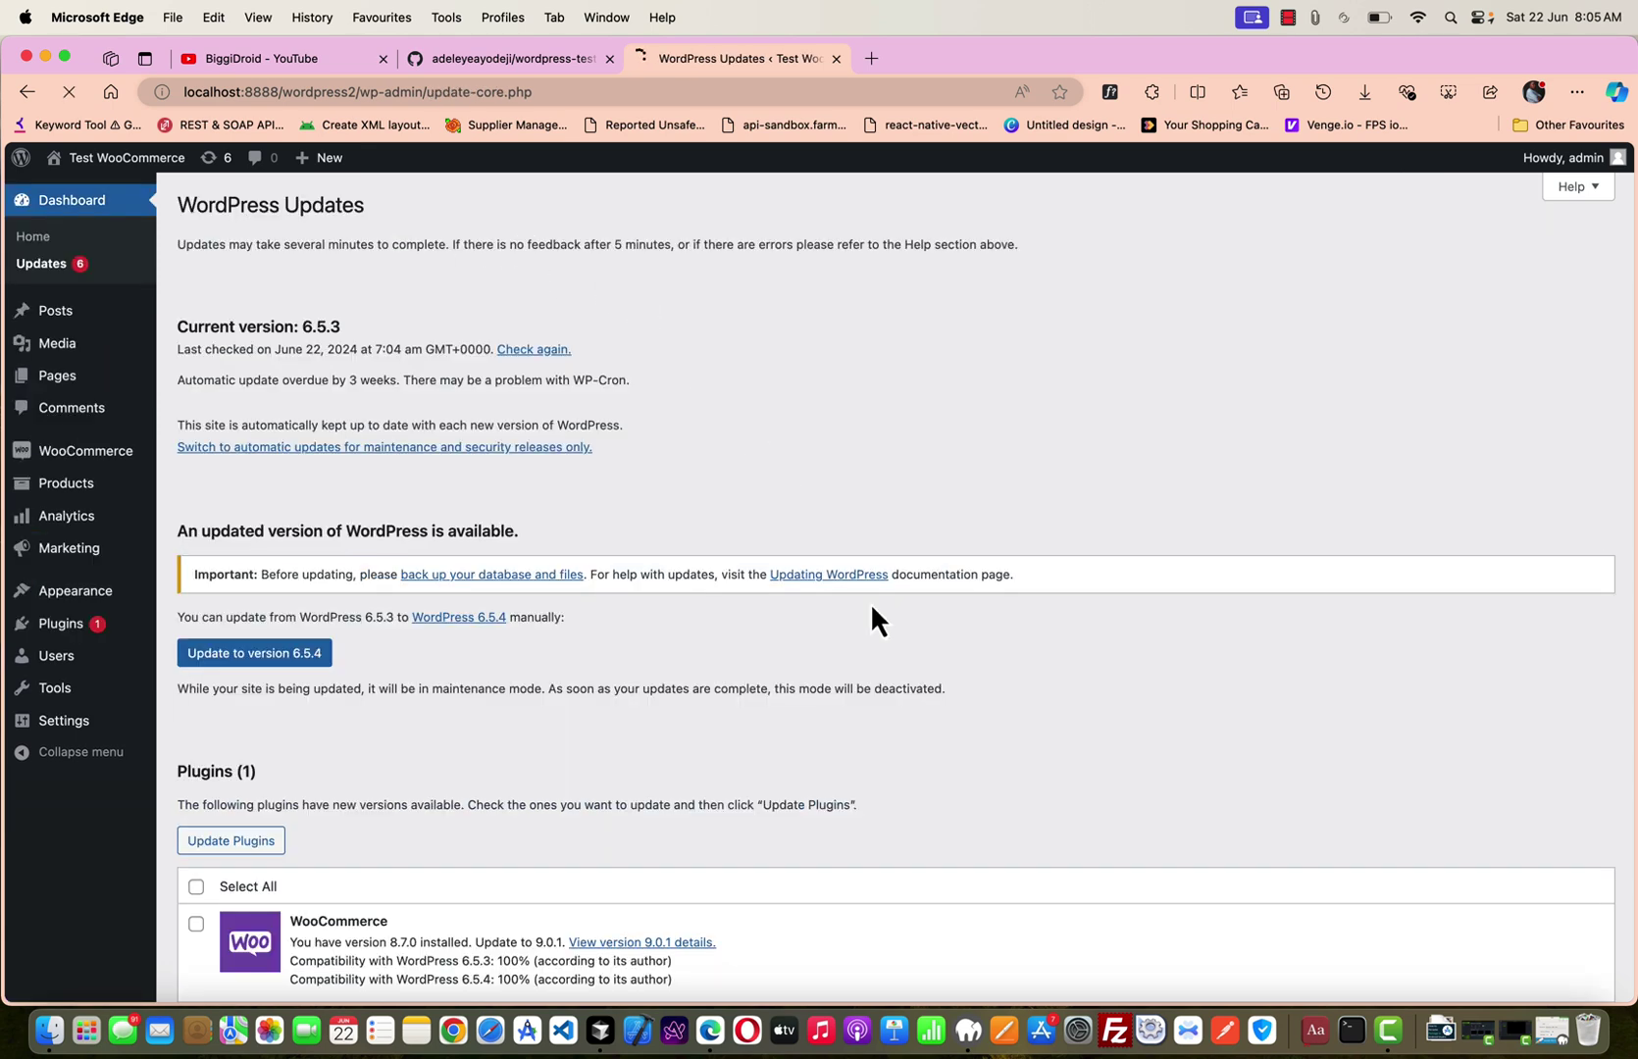
# Review the WordPress Updates list and run 'Update to version 6.5.4'.
pyautogui.scroll(-10, 872, 608)
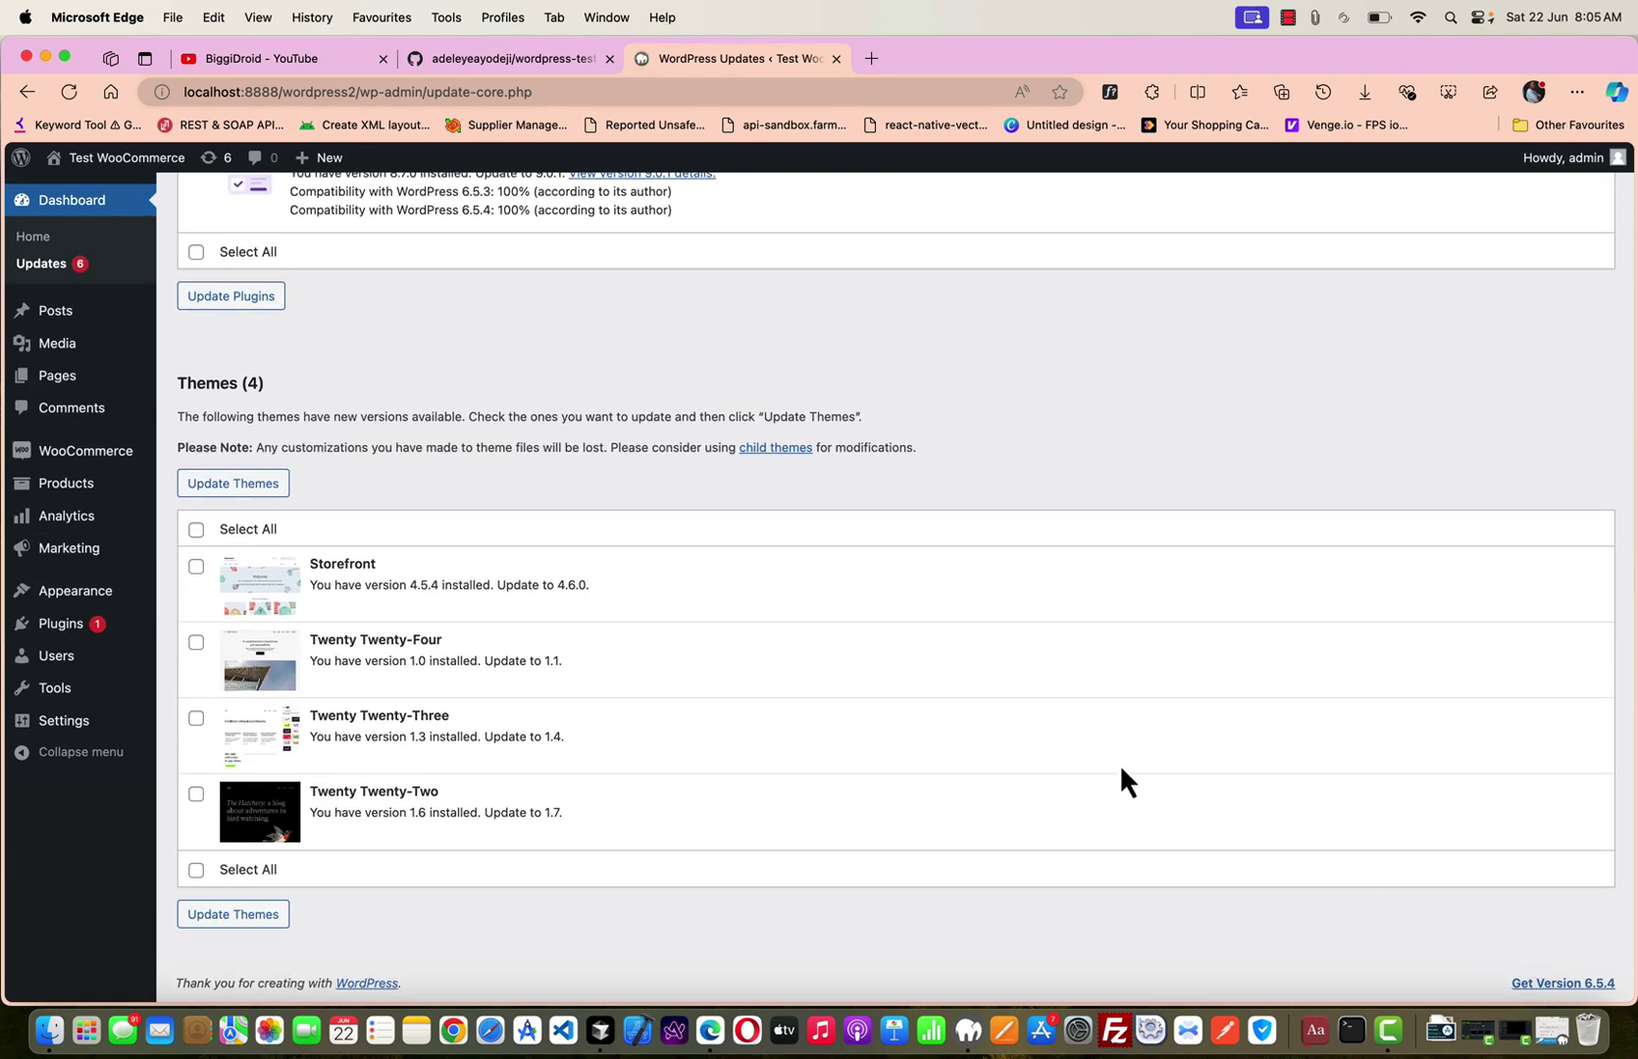
pyautogui.scroll(4, 476, 618)
pyautogui.scroll(5, 410, 618)
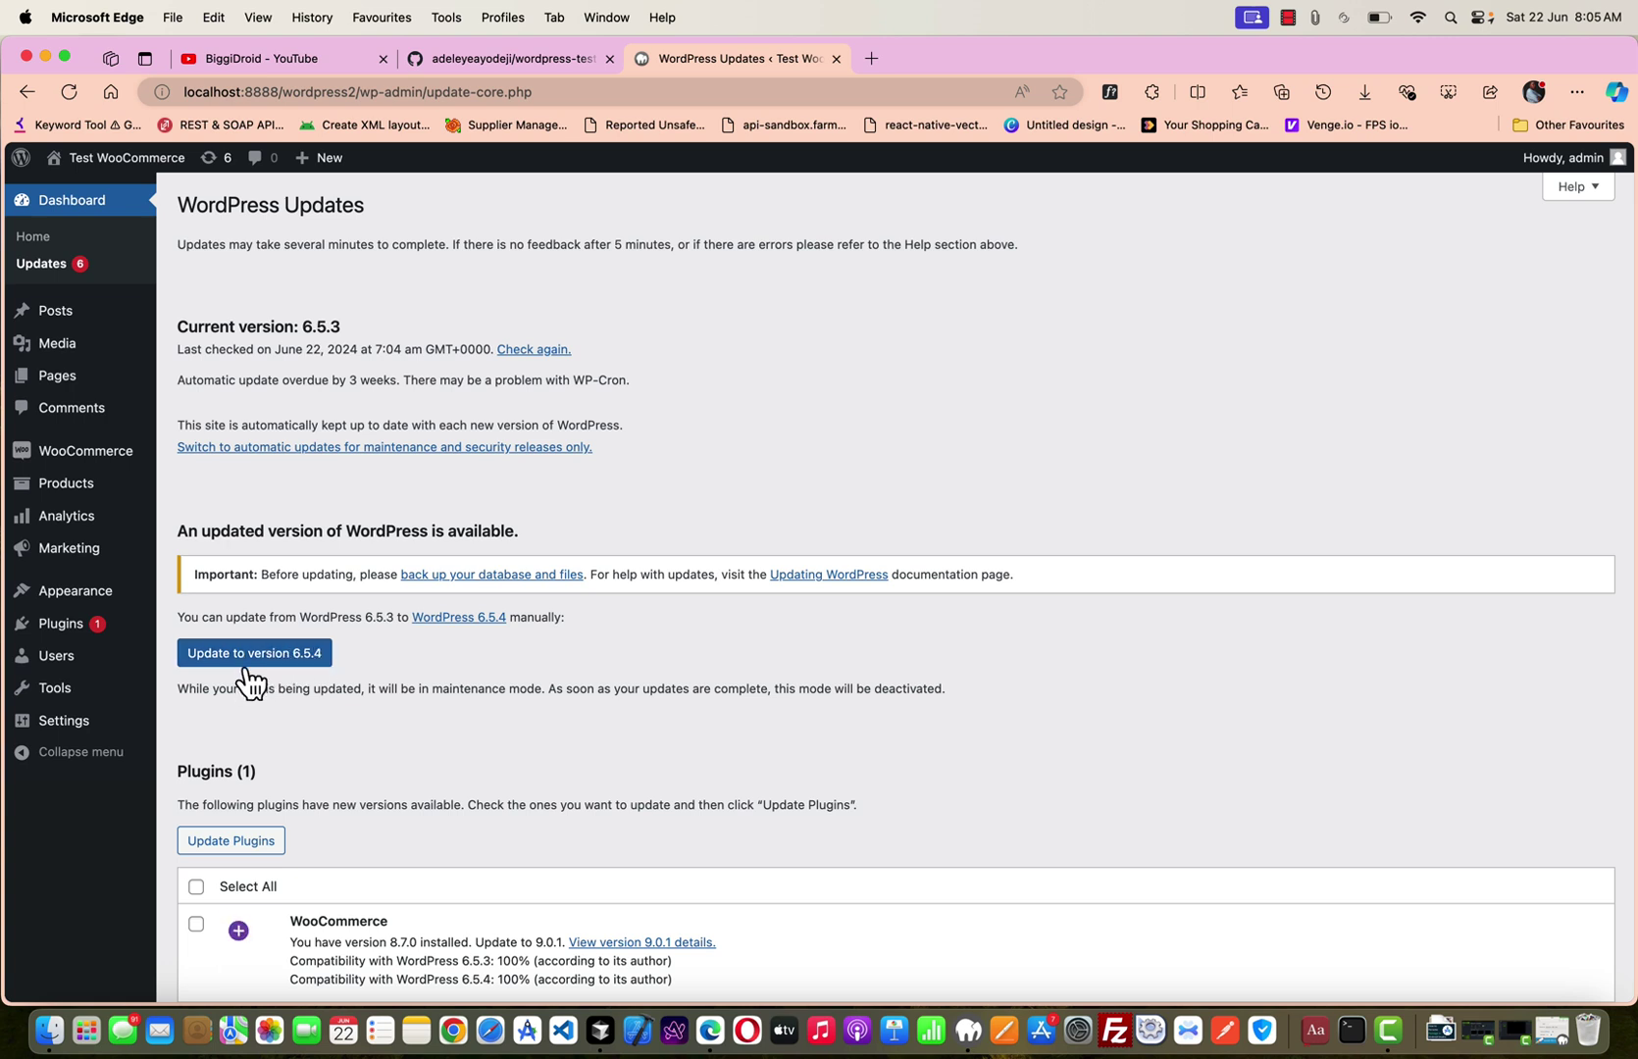
pyautogui.click(259, 663)
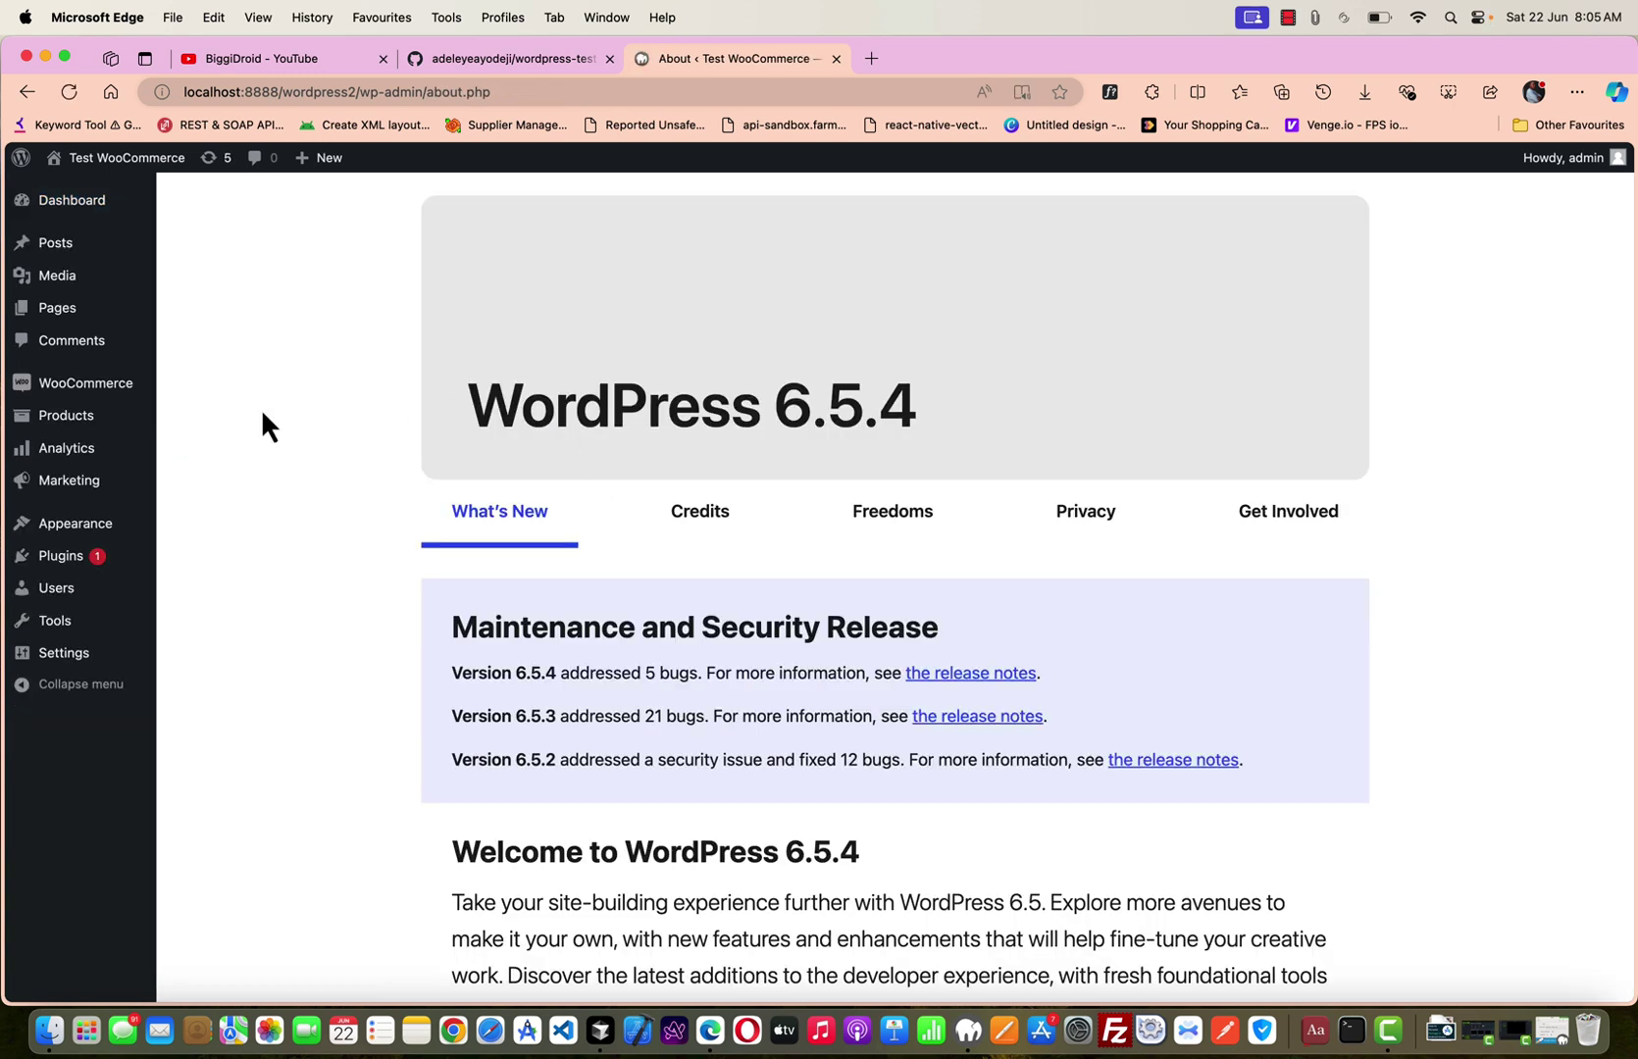
# Return via the Dashboard to Plugins > Installed Plugins, then open a new browser tab.
pyautogui.click(83, 206)
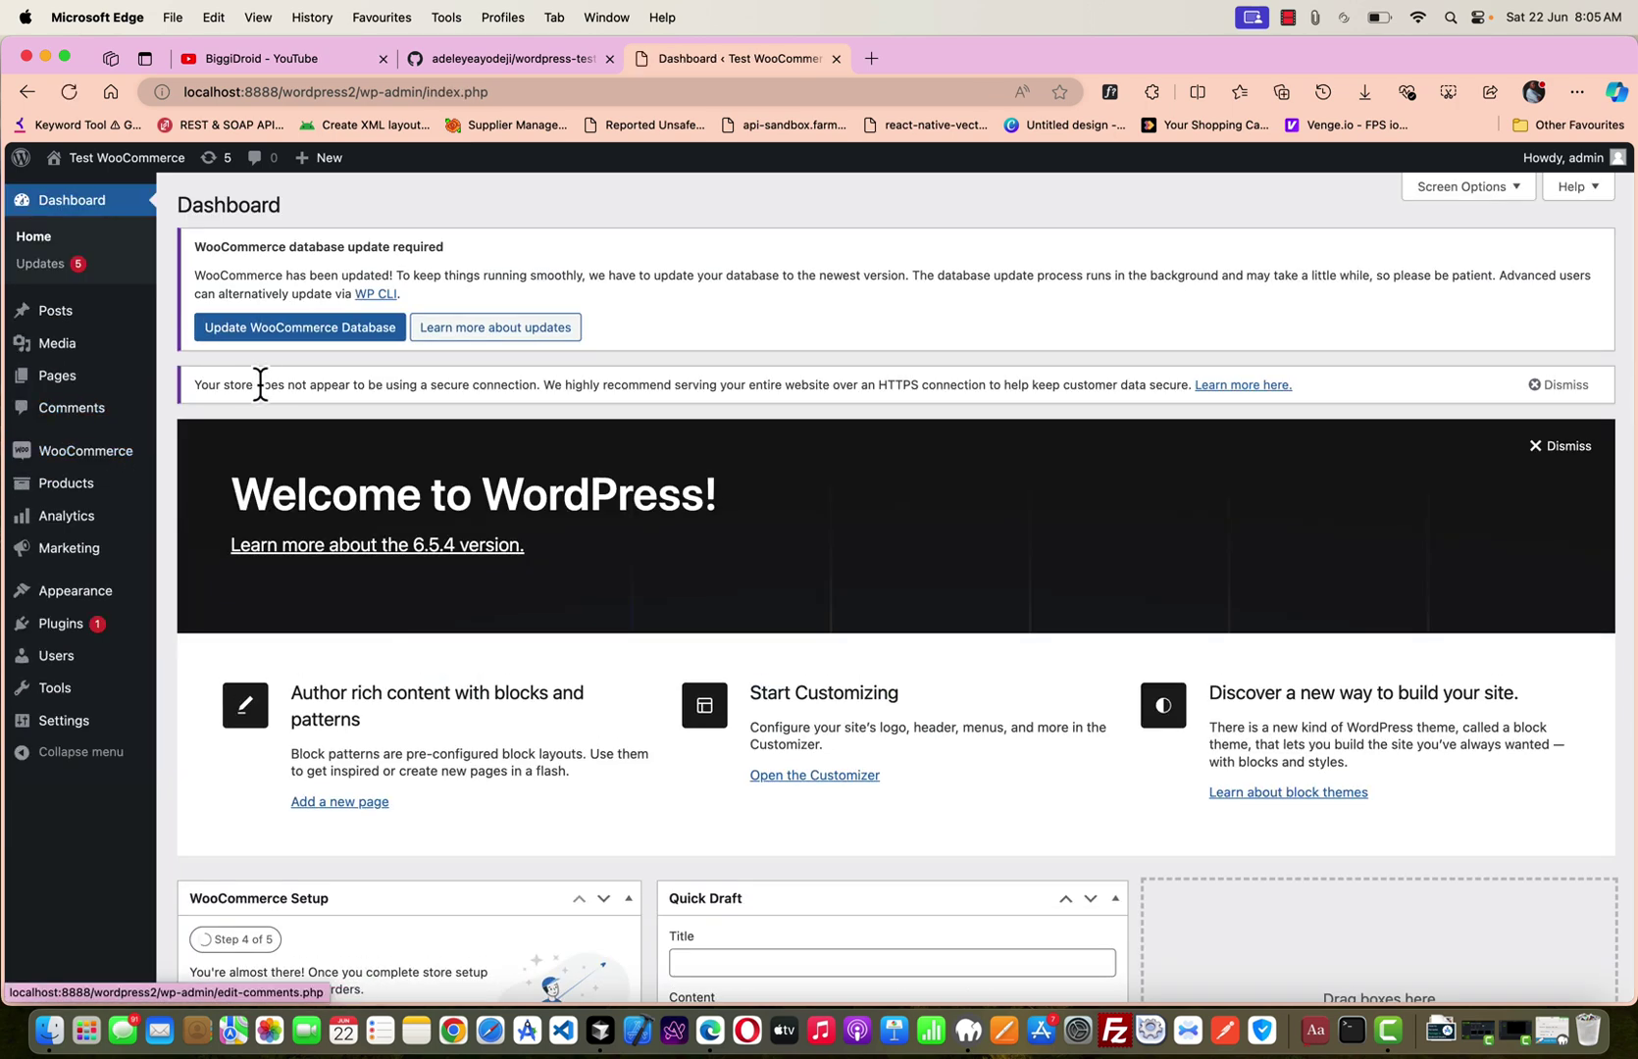
pyautogui.moveTo(96, 633)
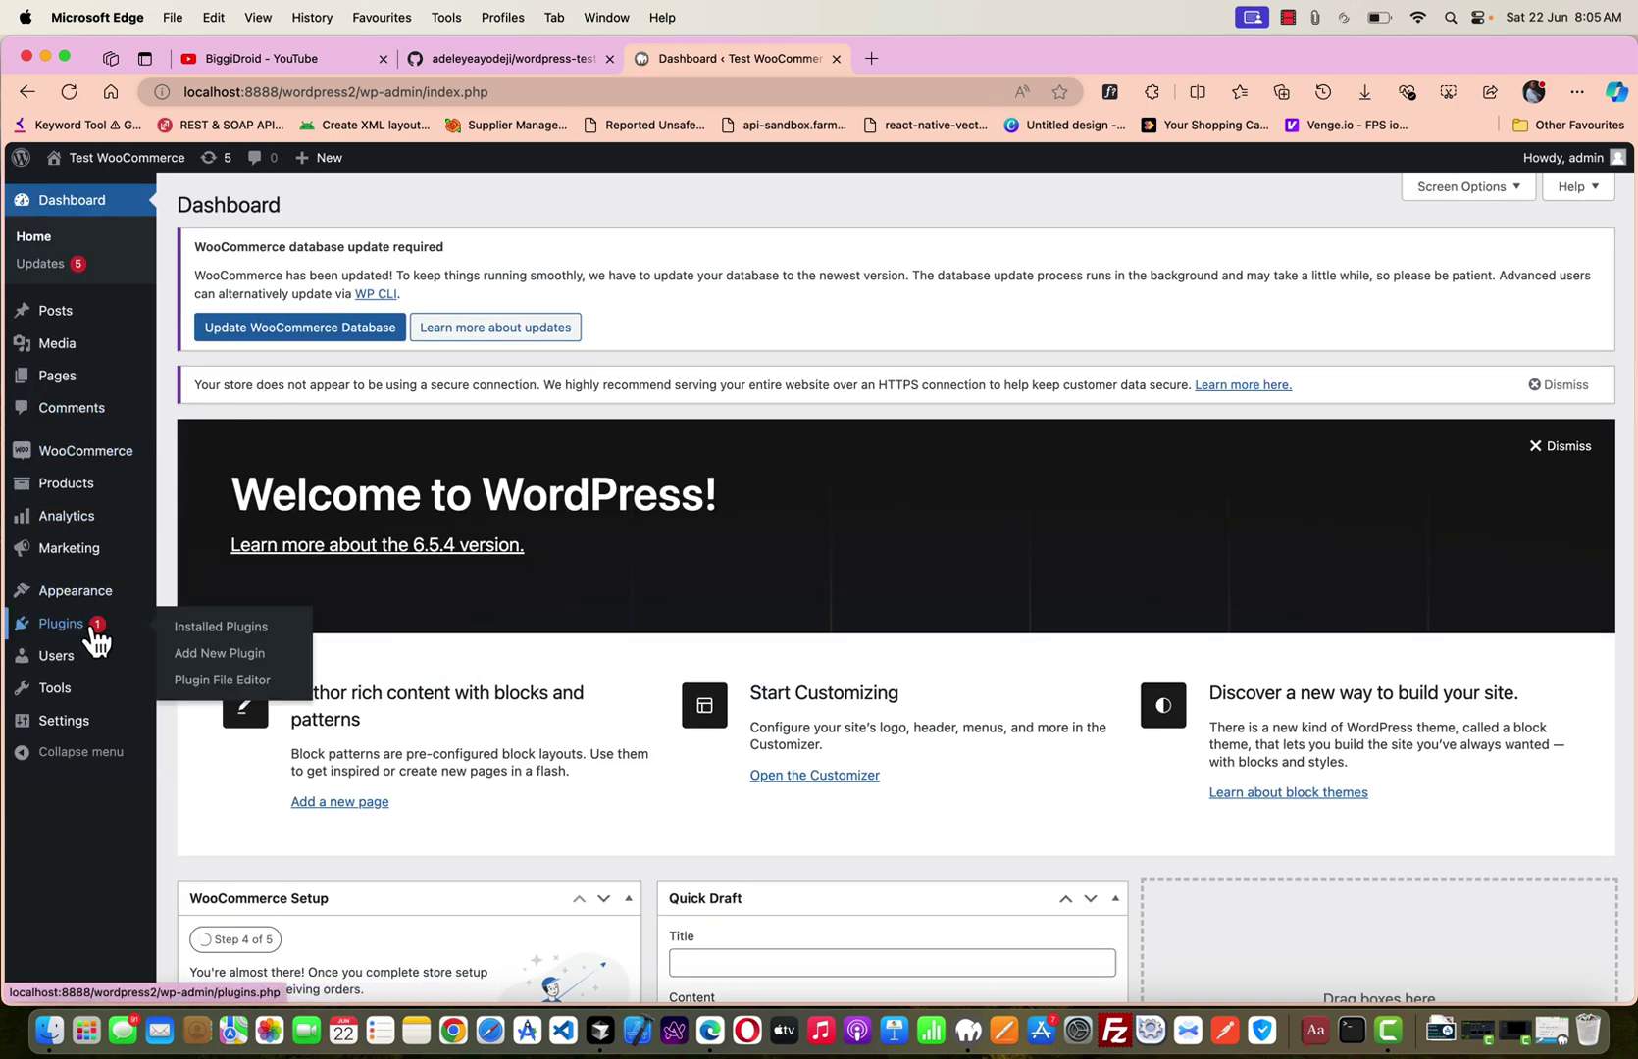
pyautogui.click(224, 629)
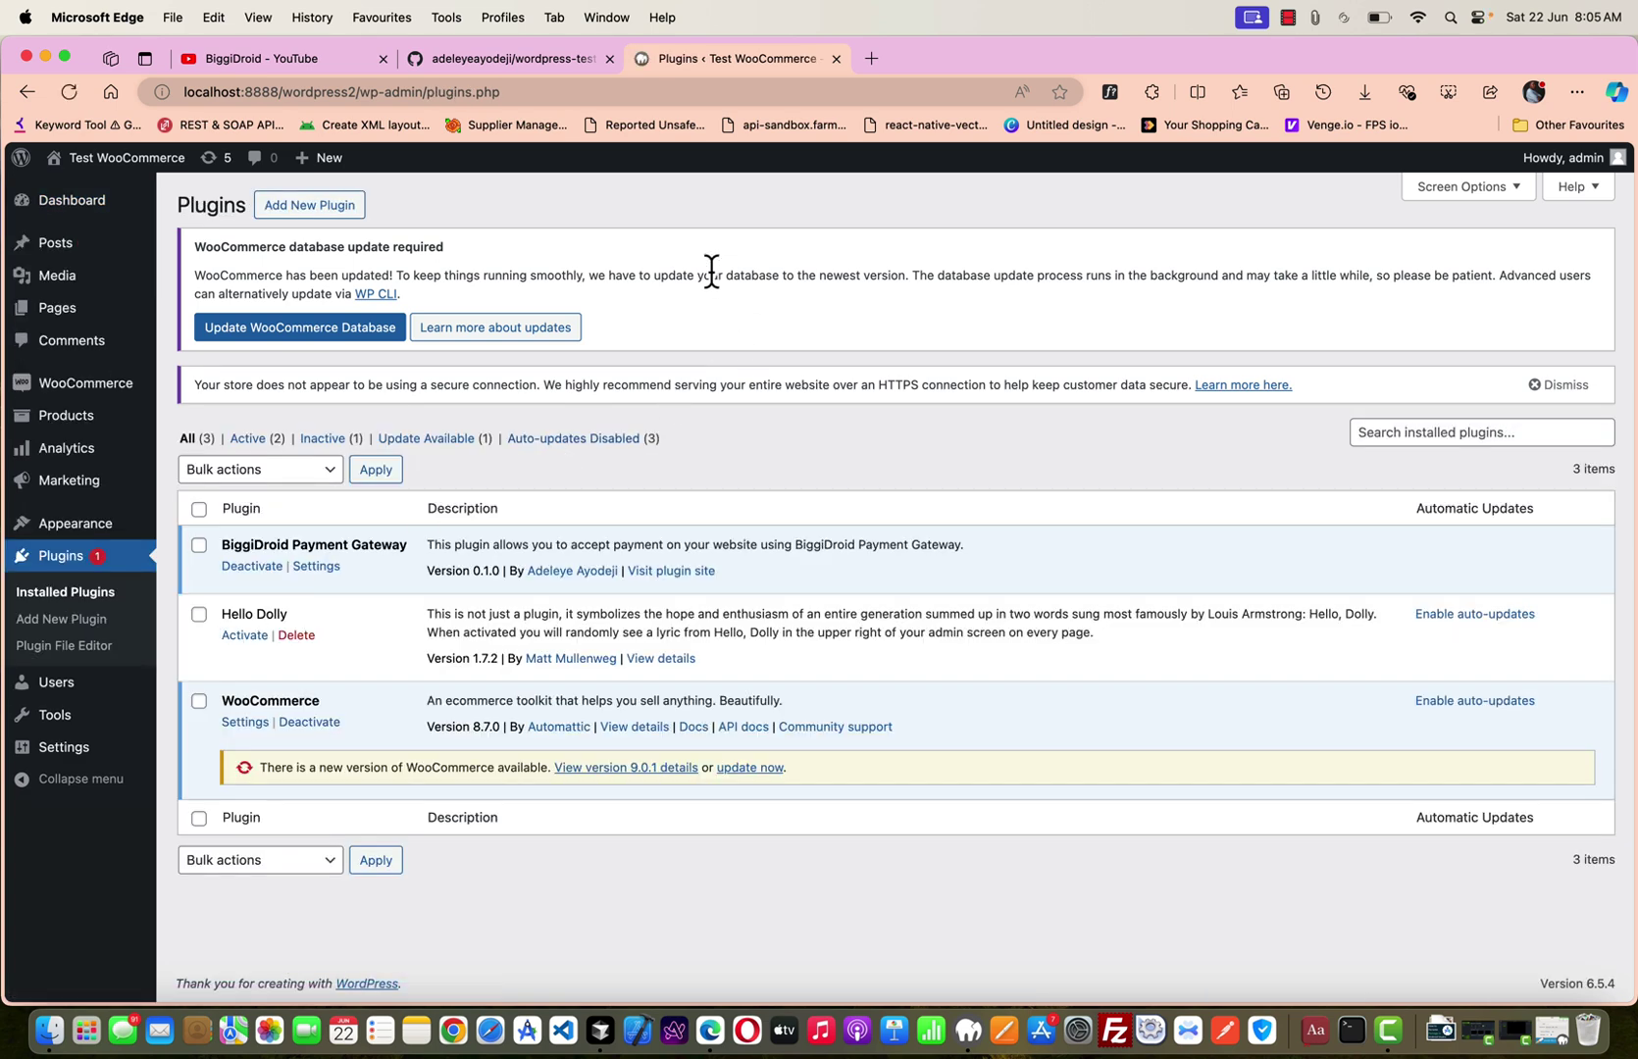
pyautogui.click(871, 58)
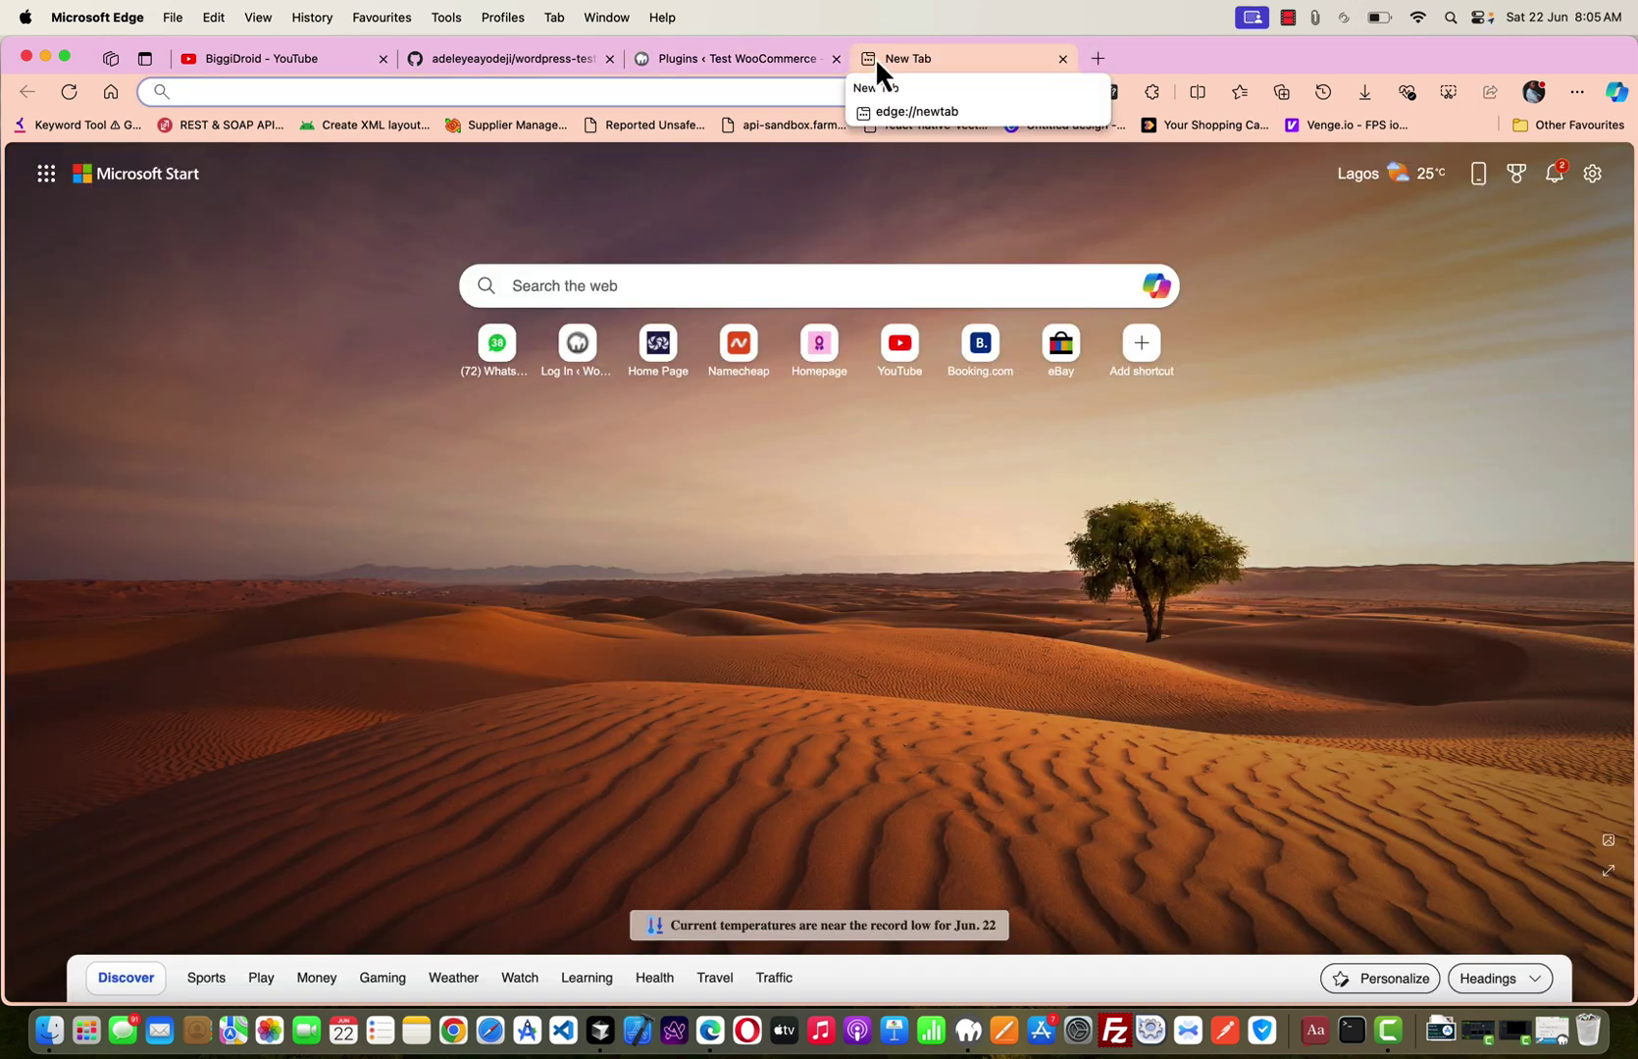
# Search Google for 'phpunit for wordpress' from the address bar.
pyautogui.write('phpunit for wor')
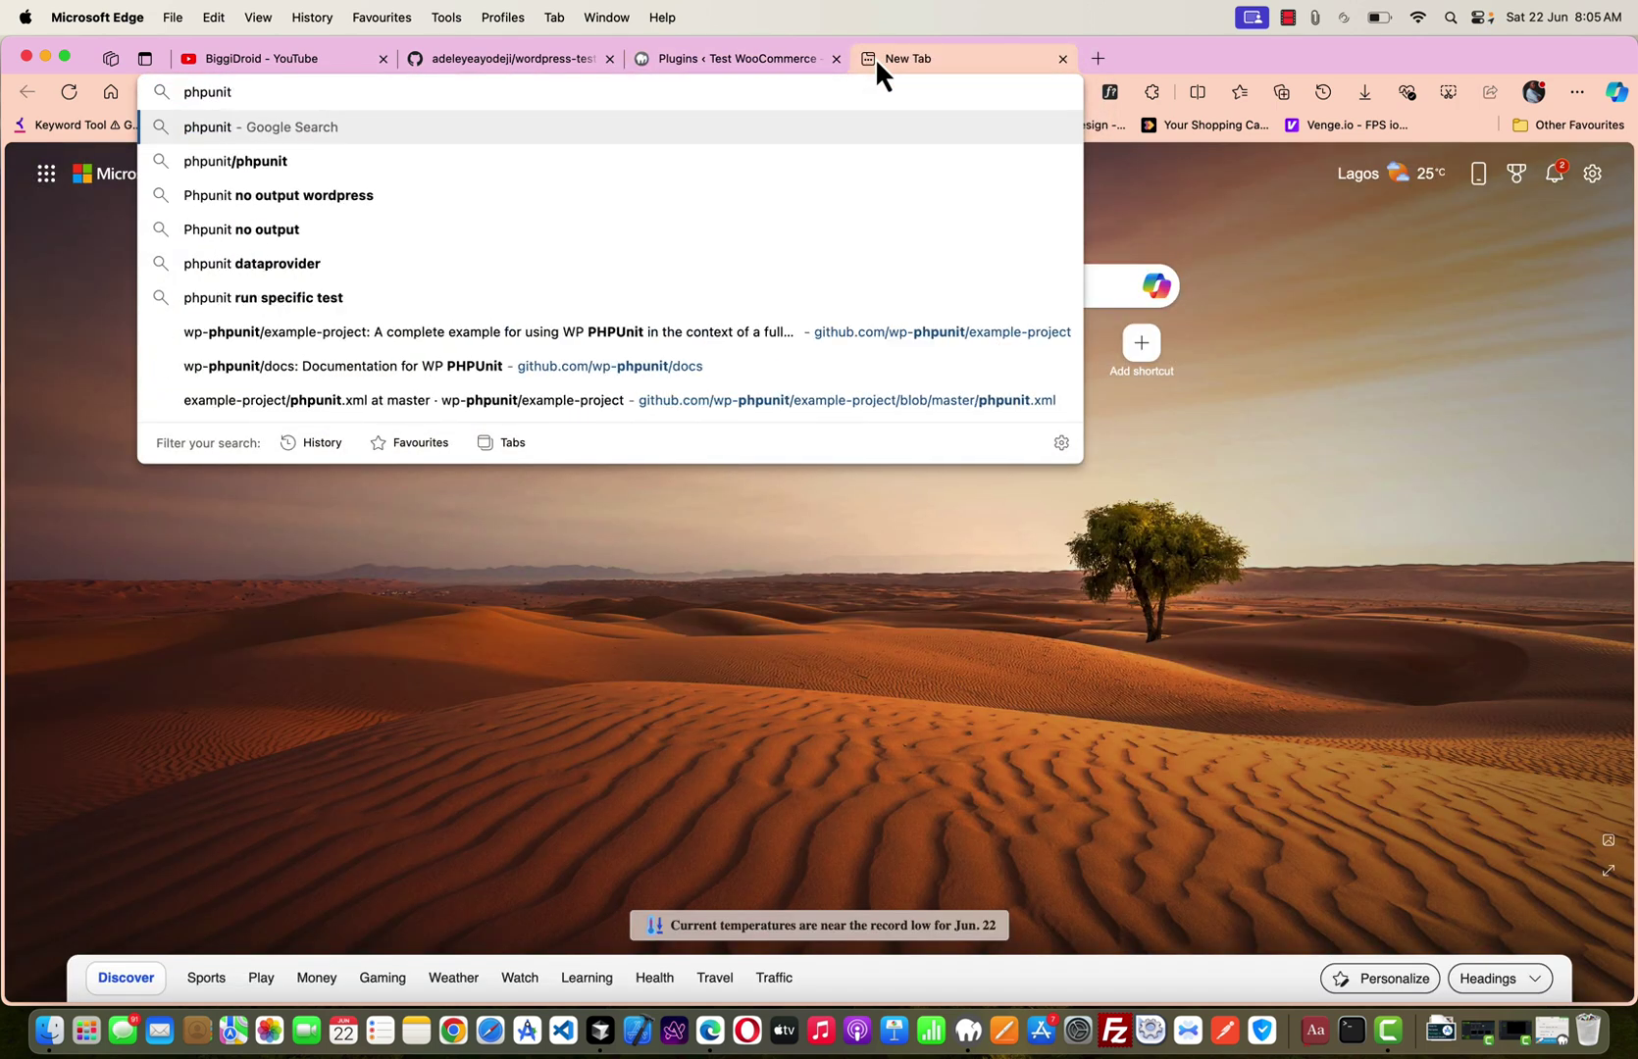
pyautogui.write('dpress')
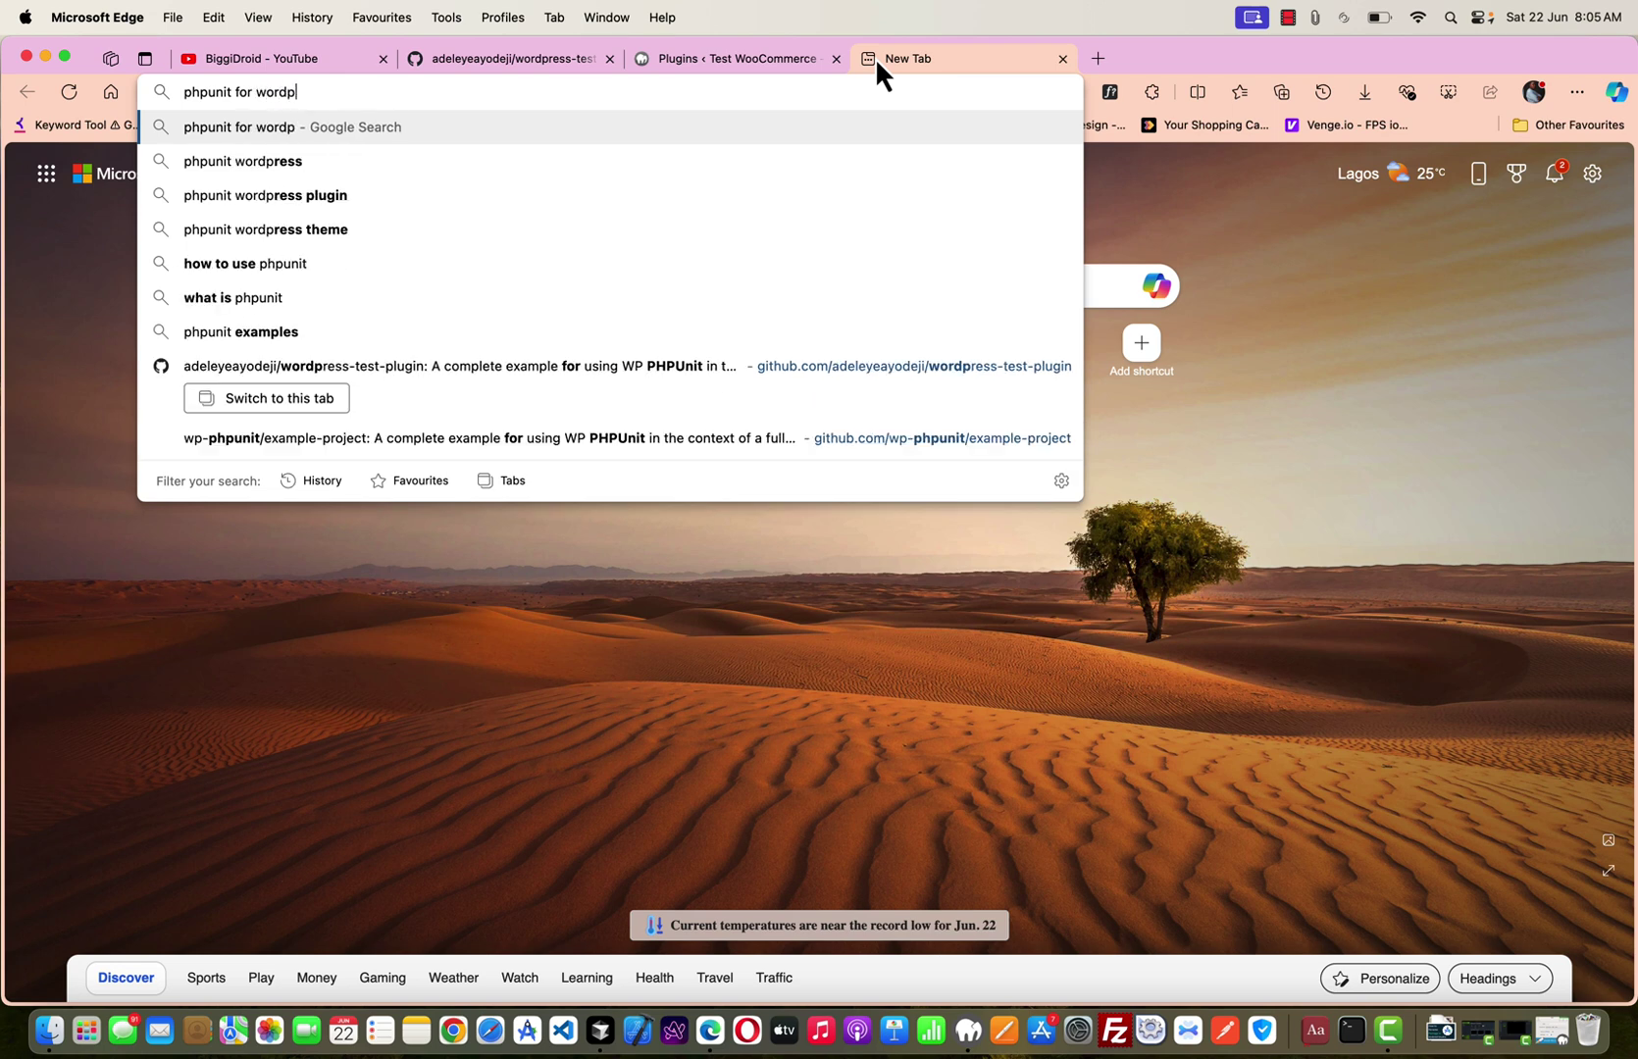
pyautogui.press('Return')
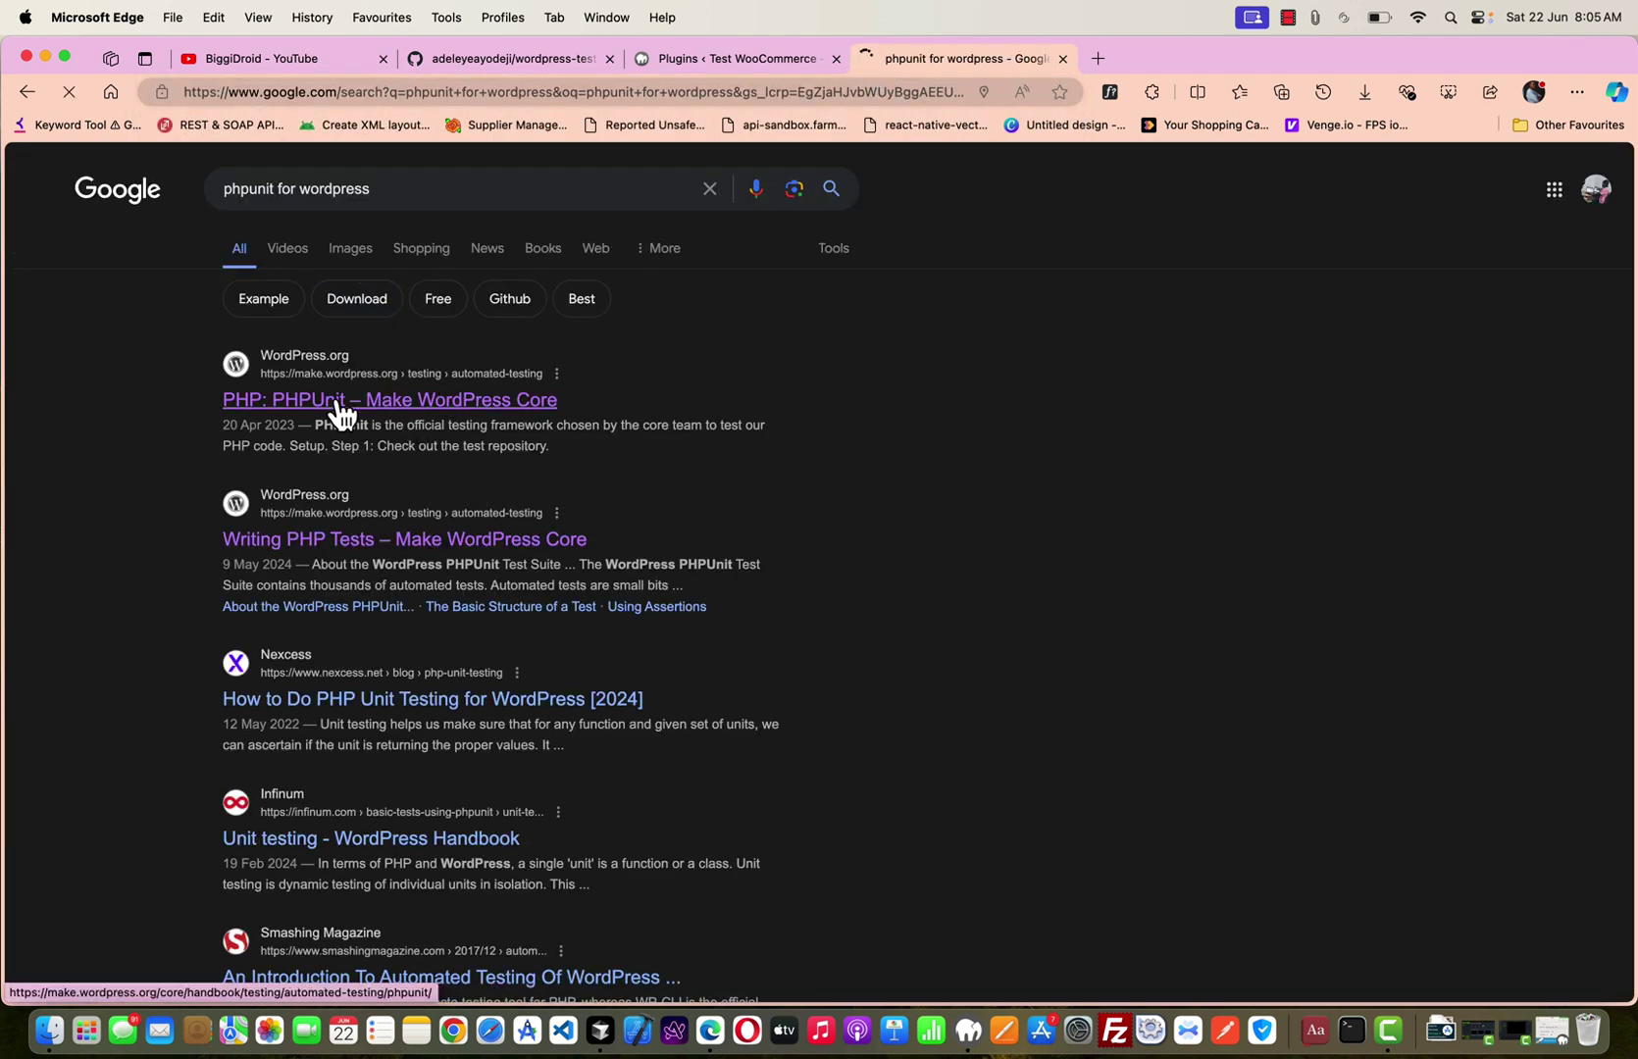
# Open the 'PHP: PHPUnit – Make WordPress Core' handbook result and scroll down to Contributing Tests.
pyautogui.click(371, 401)
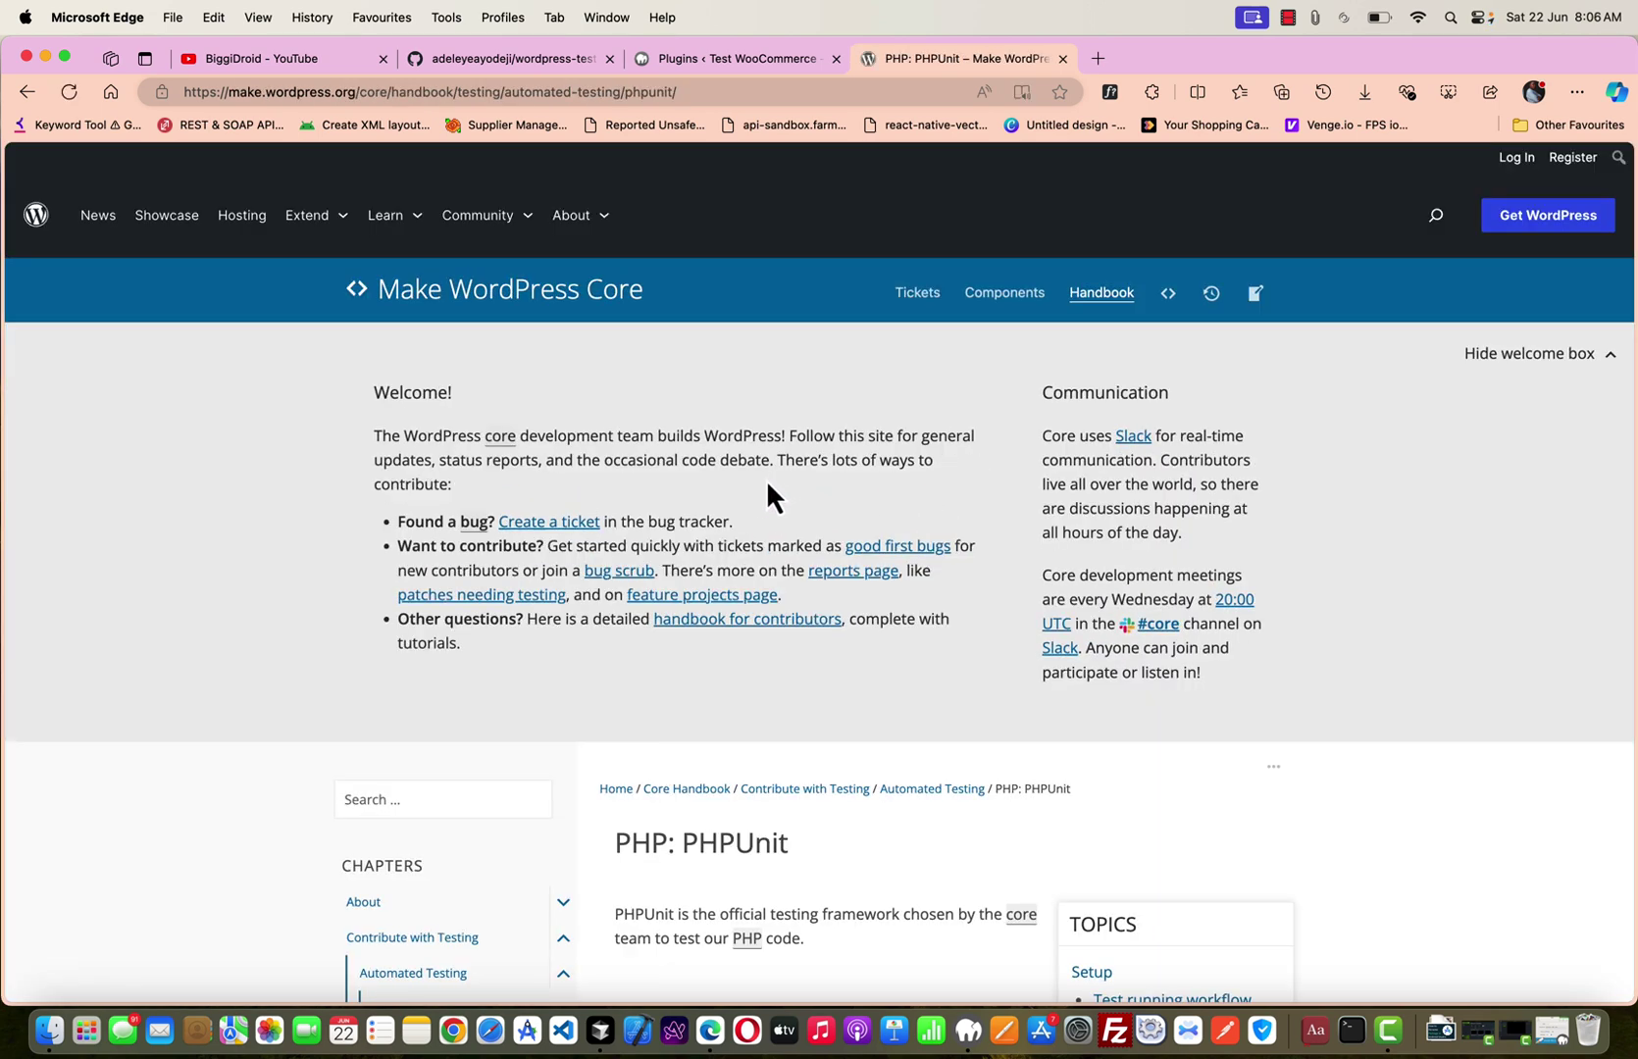
pyautogui.scroll(-20, 761, 490)
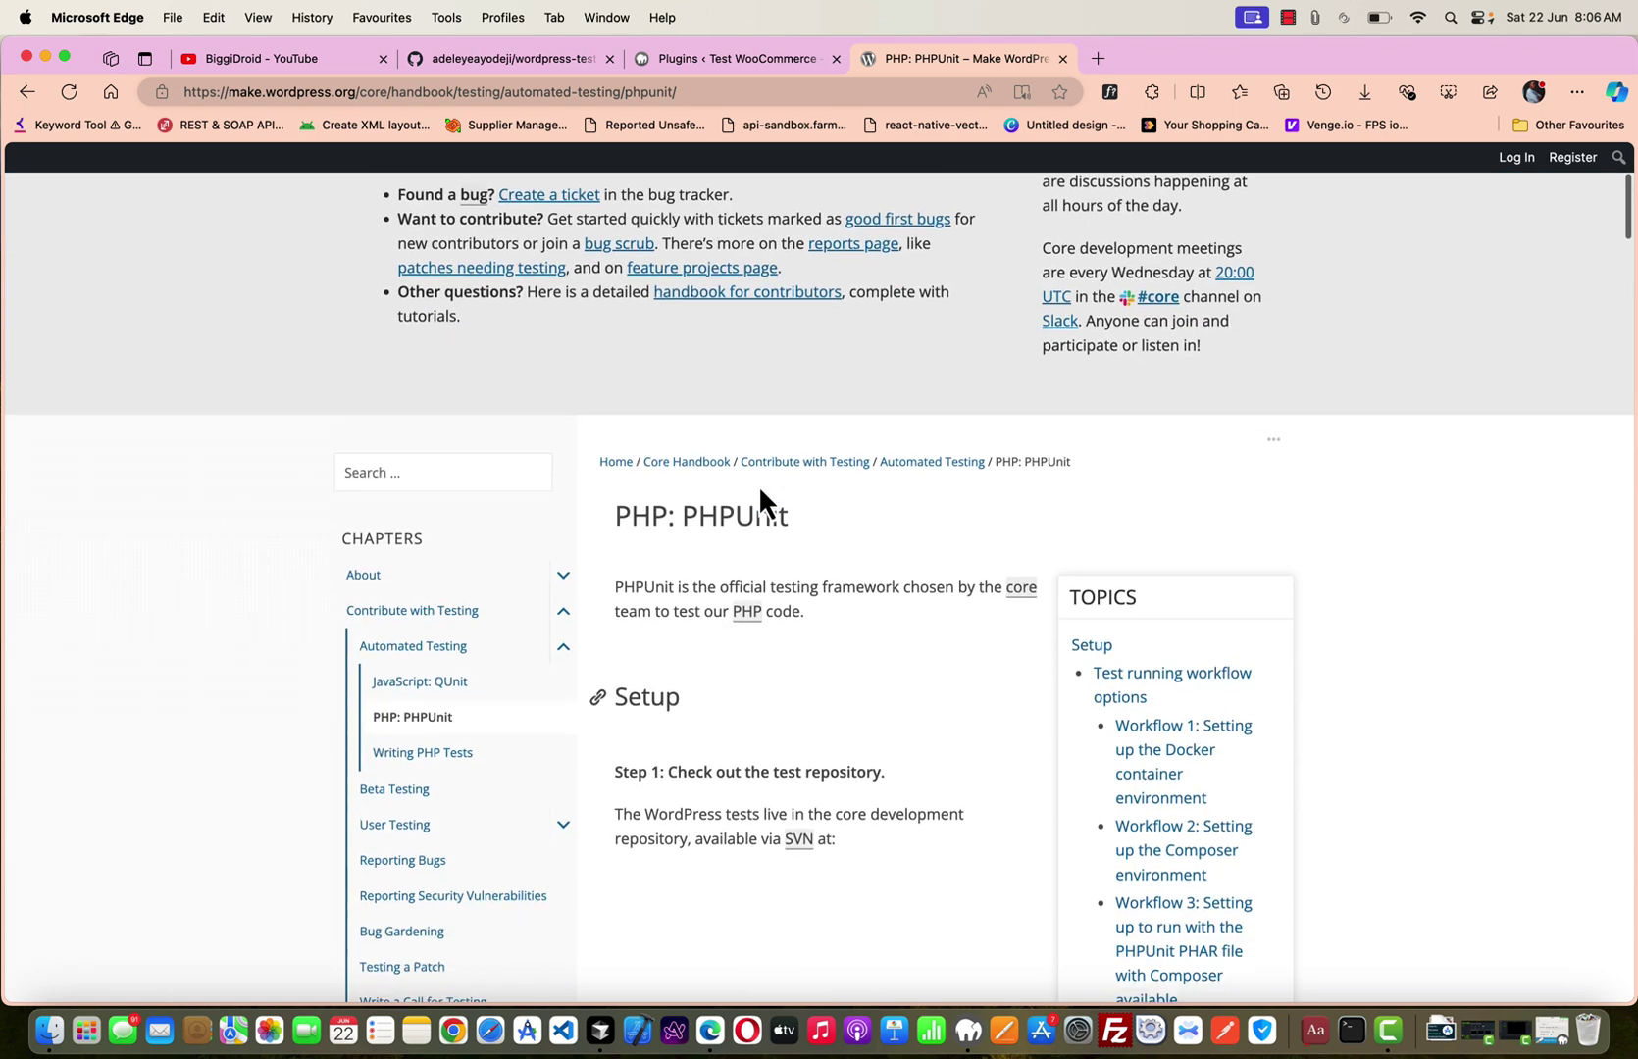
pyautogui.scroll(8, 761, 494)
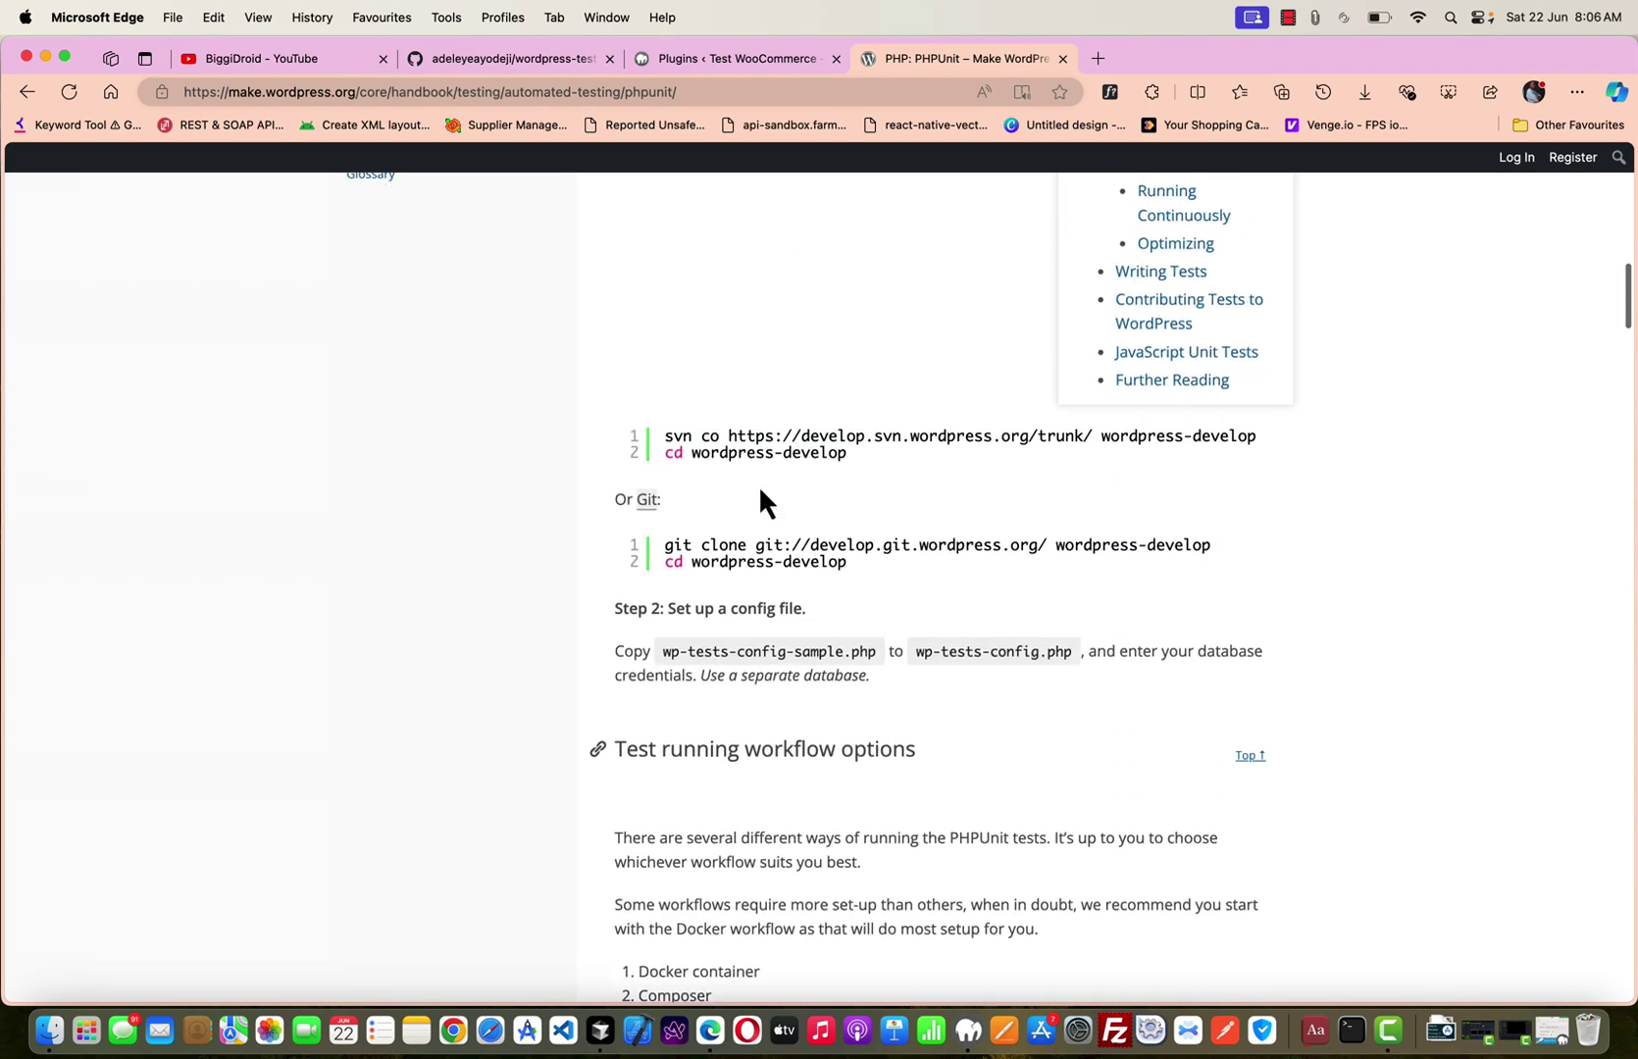
pyautogui.scroll(4, 761, 496)
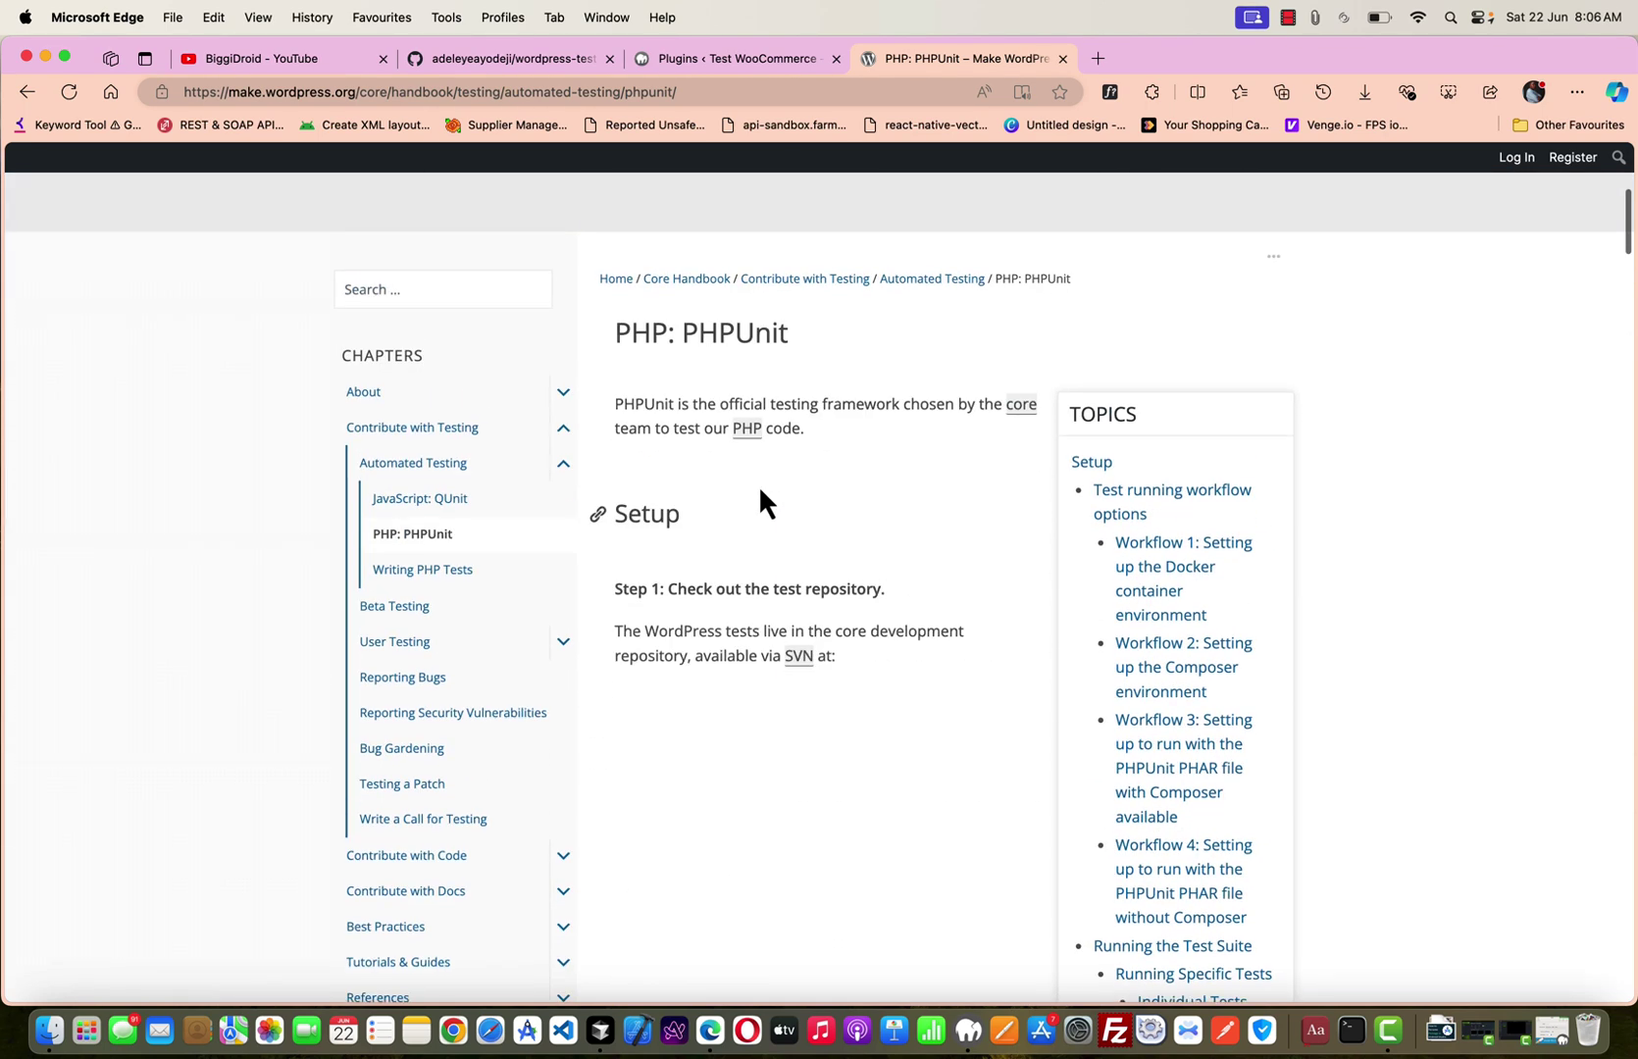
pyautogui.scroll(-11, 761, 496)
pyautogui.scroll(-8, 757, 484)
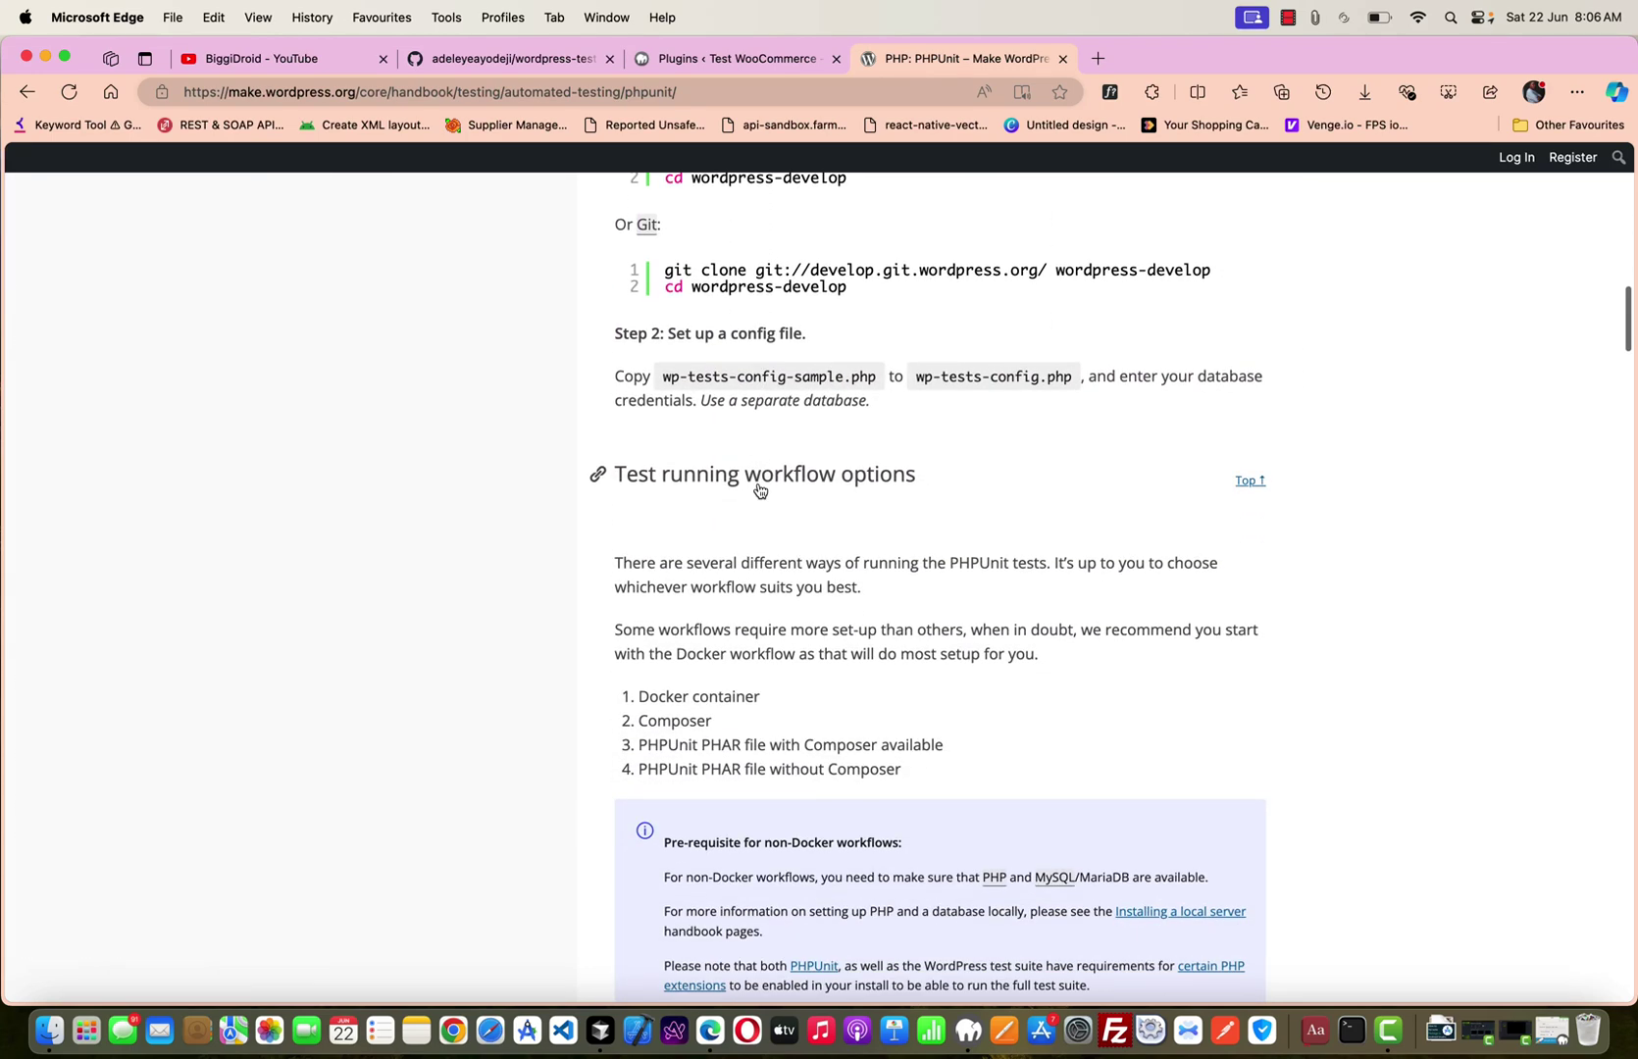
pyautogui.scroll(-3, 758, 490)
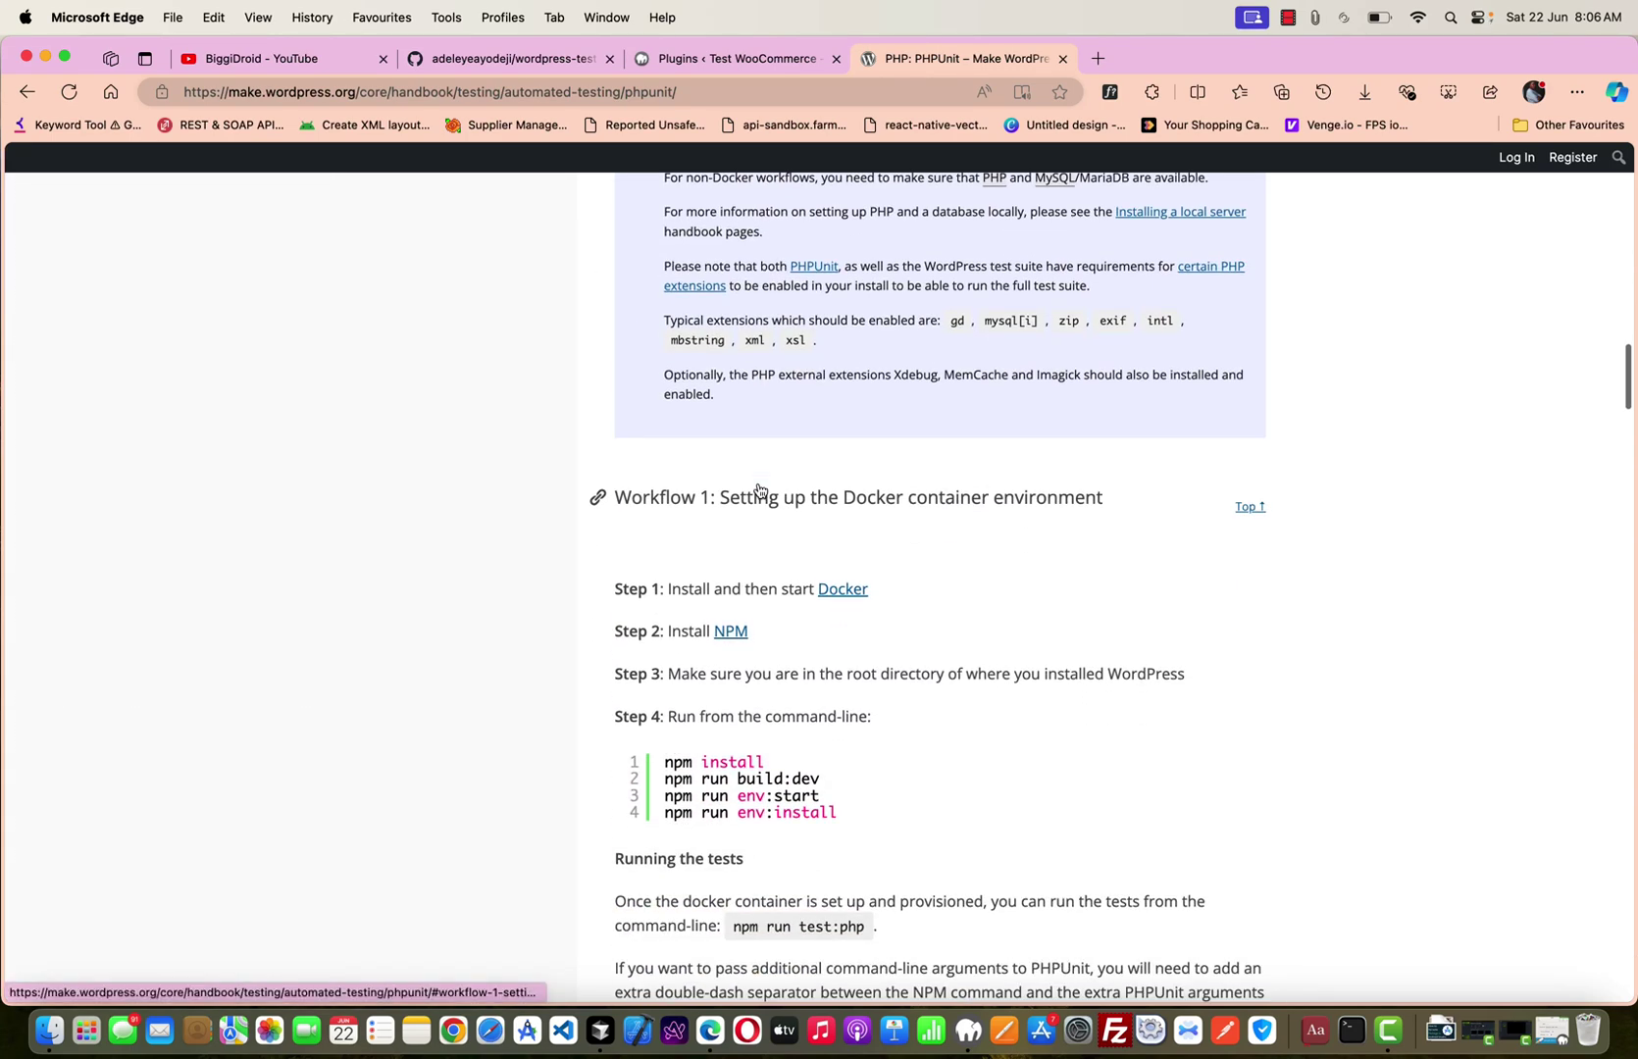
pyautogui.scroll(-6, 758, 485)
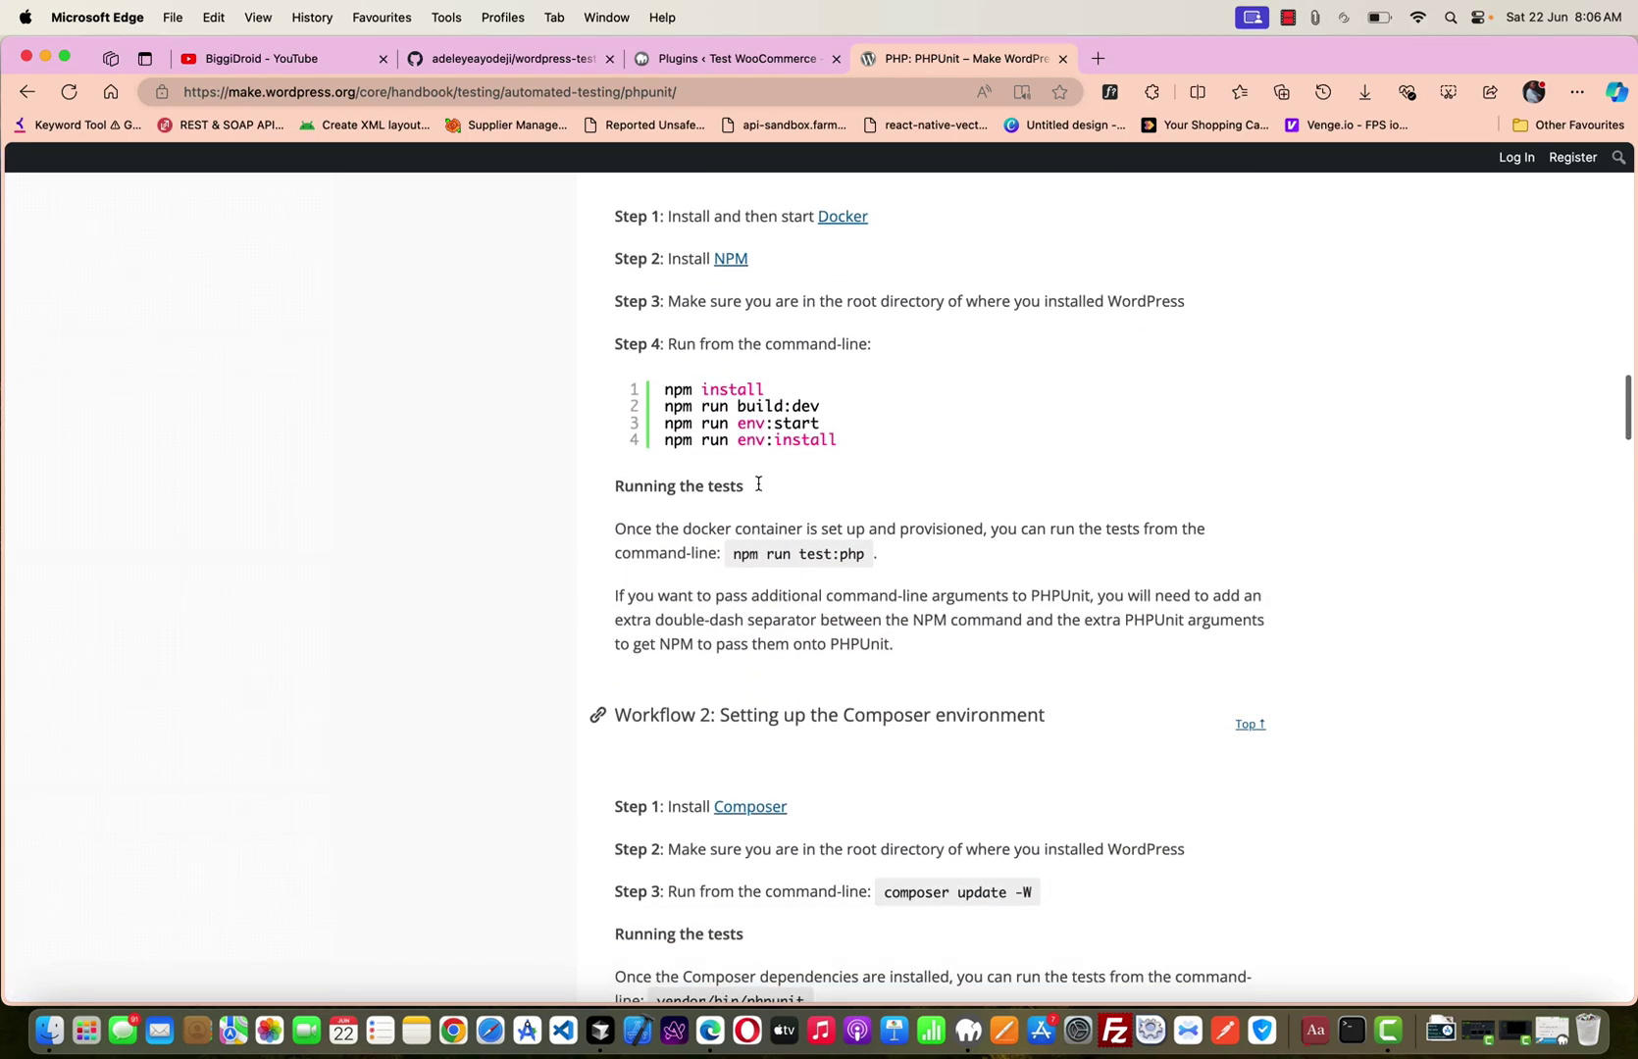
pyautogui.scroll(-1, 758, 487)
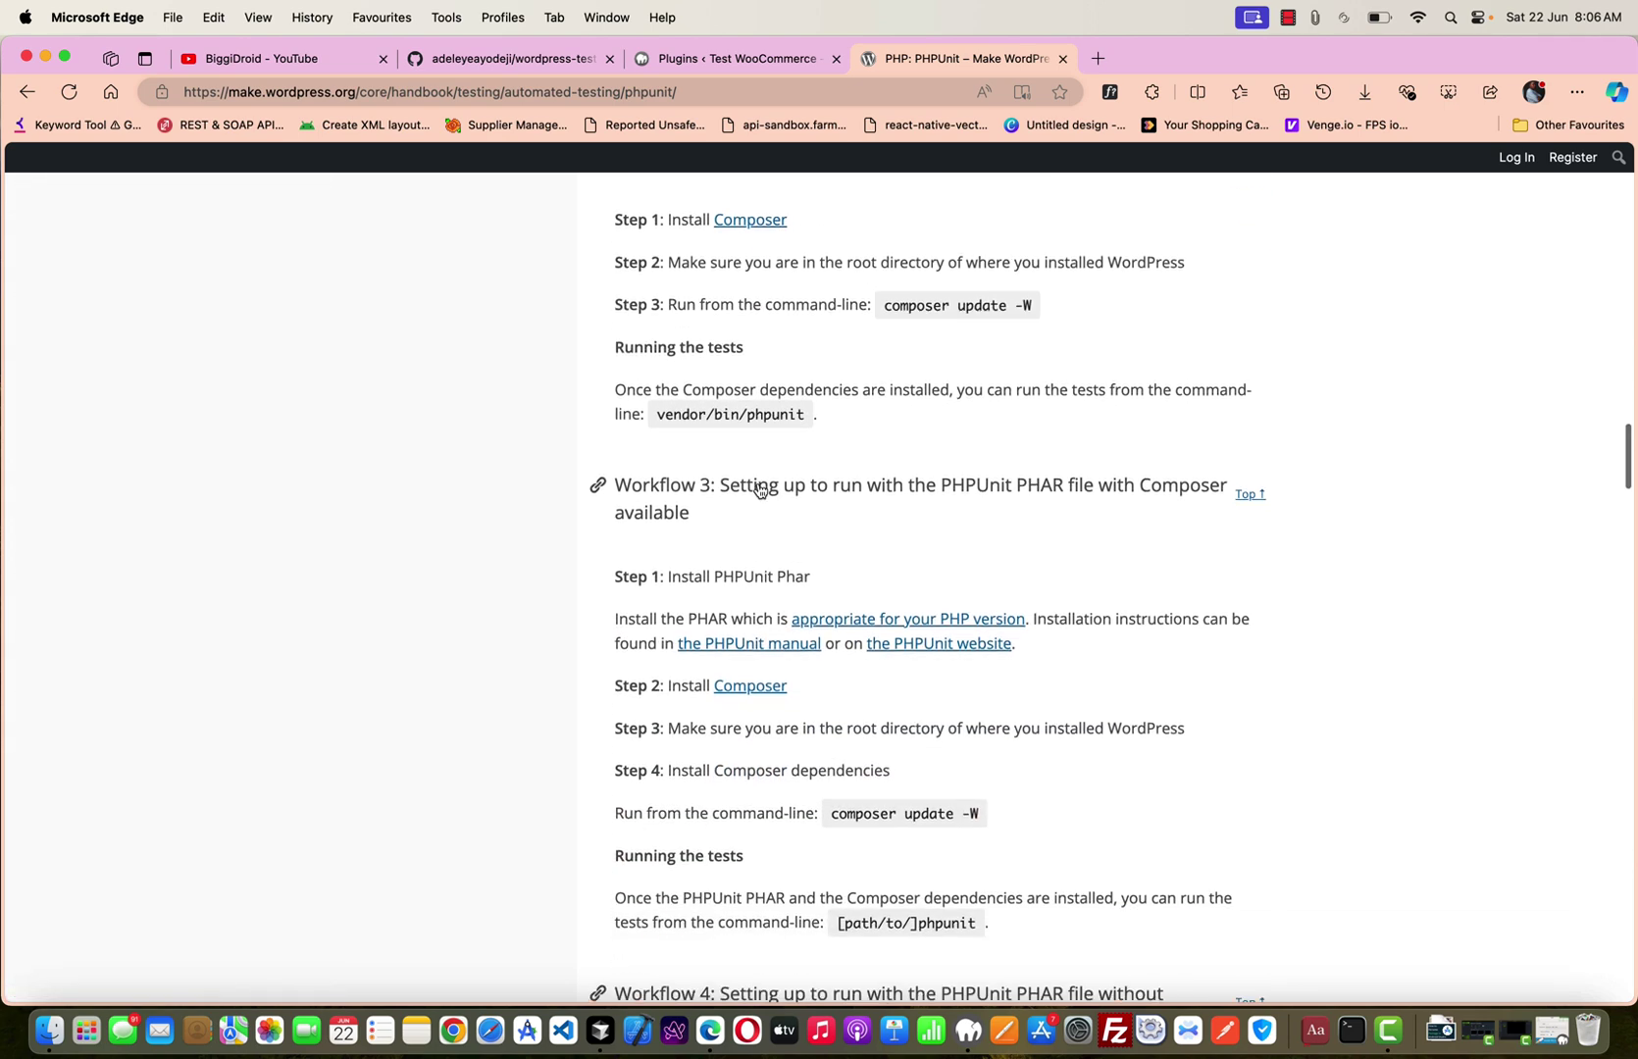
pyautogui.scroll(-6, 931, 379)
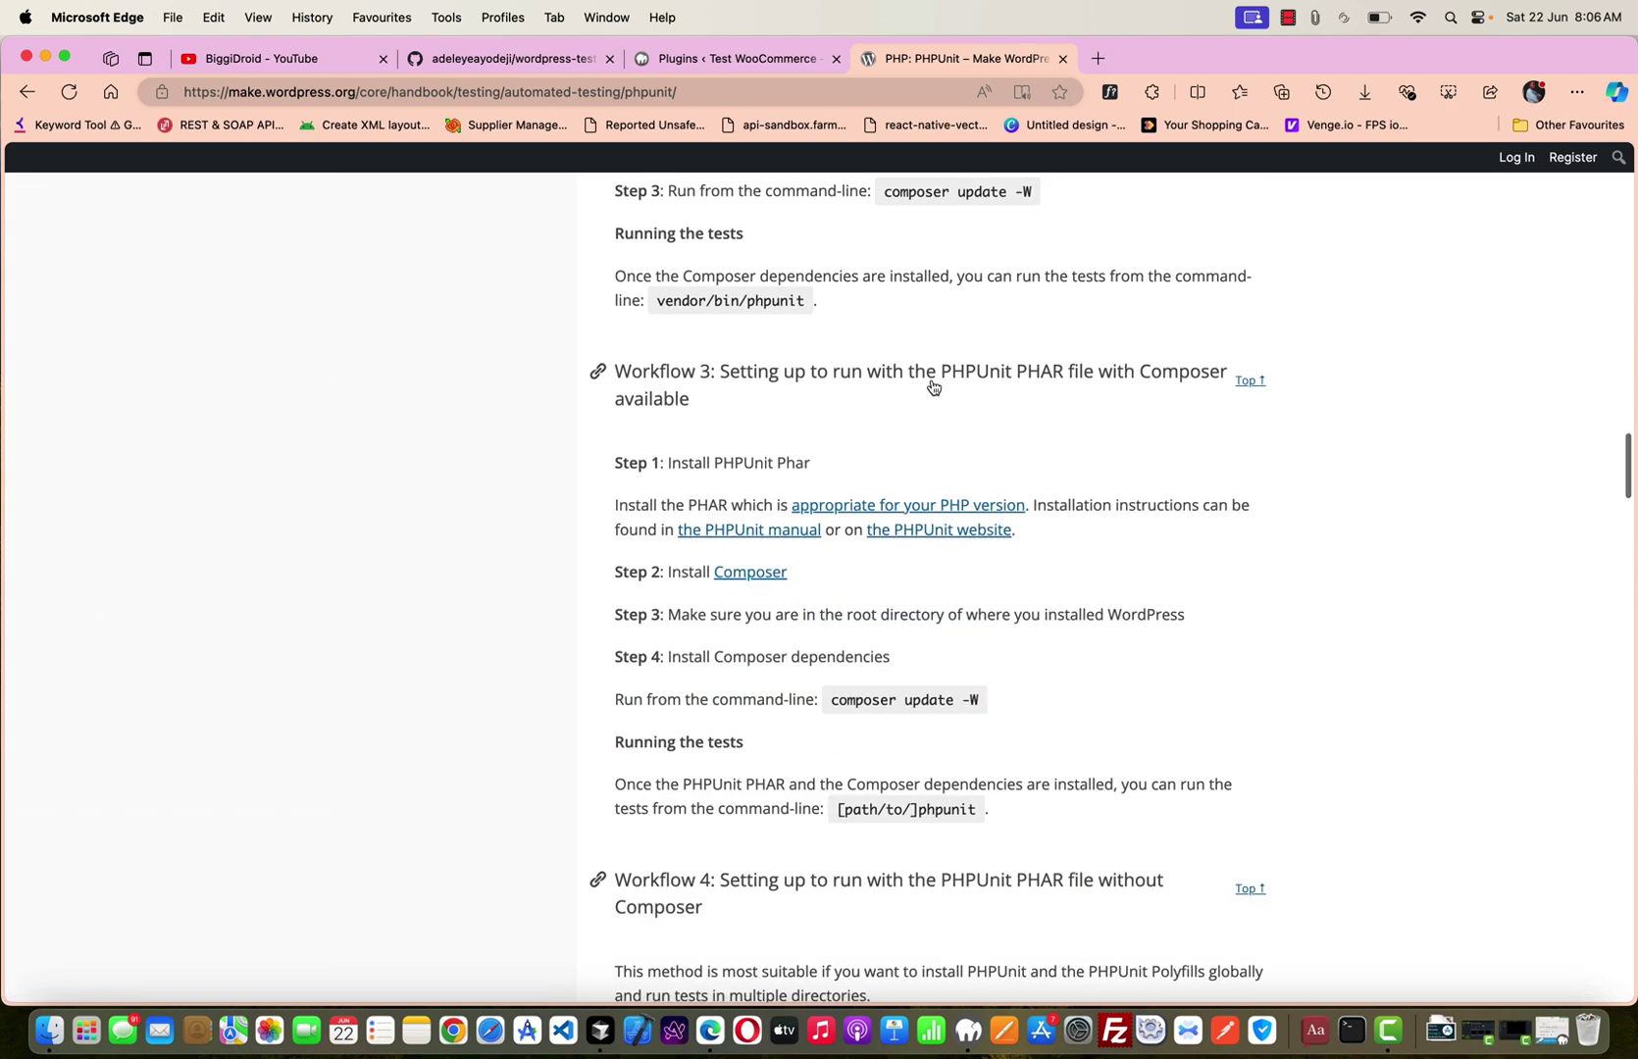
pyautogui.scroll(-3, 931, 385)
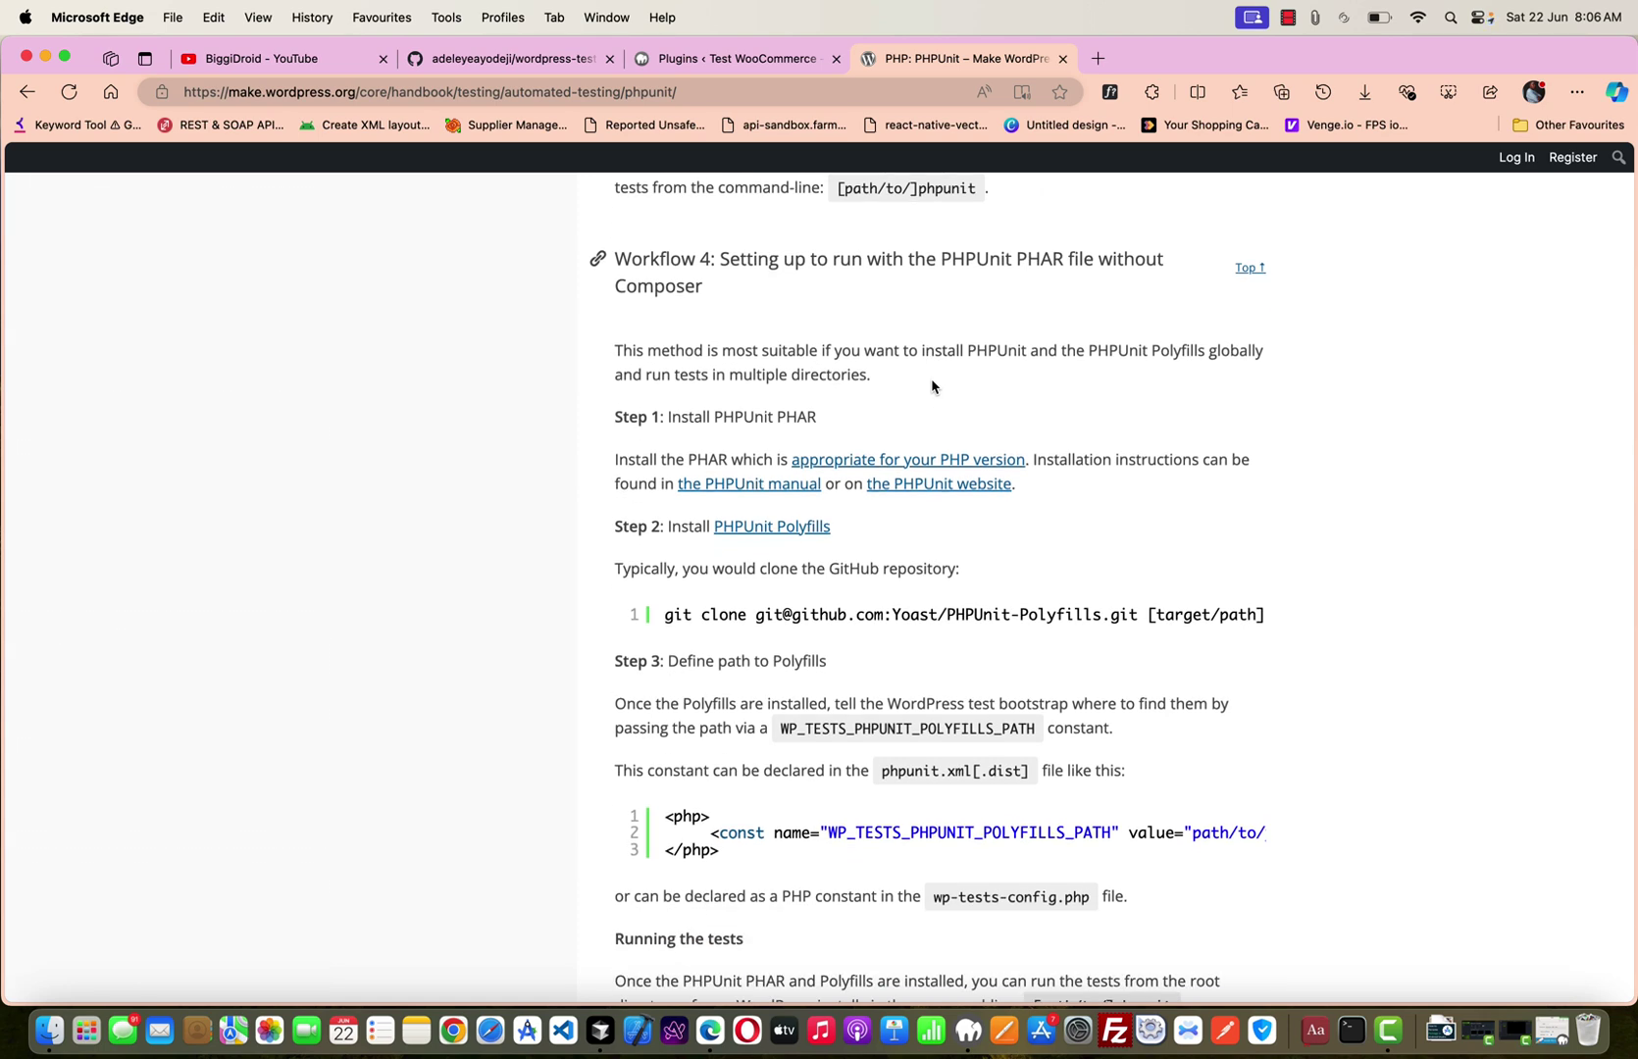
pyautogui.scroll(-3, 932, 386)
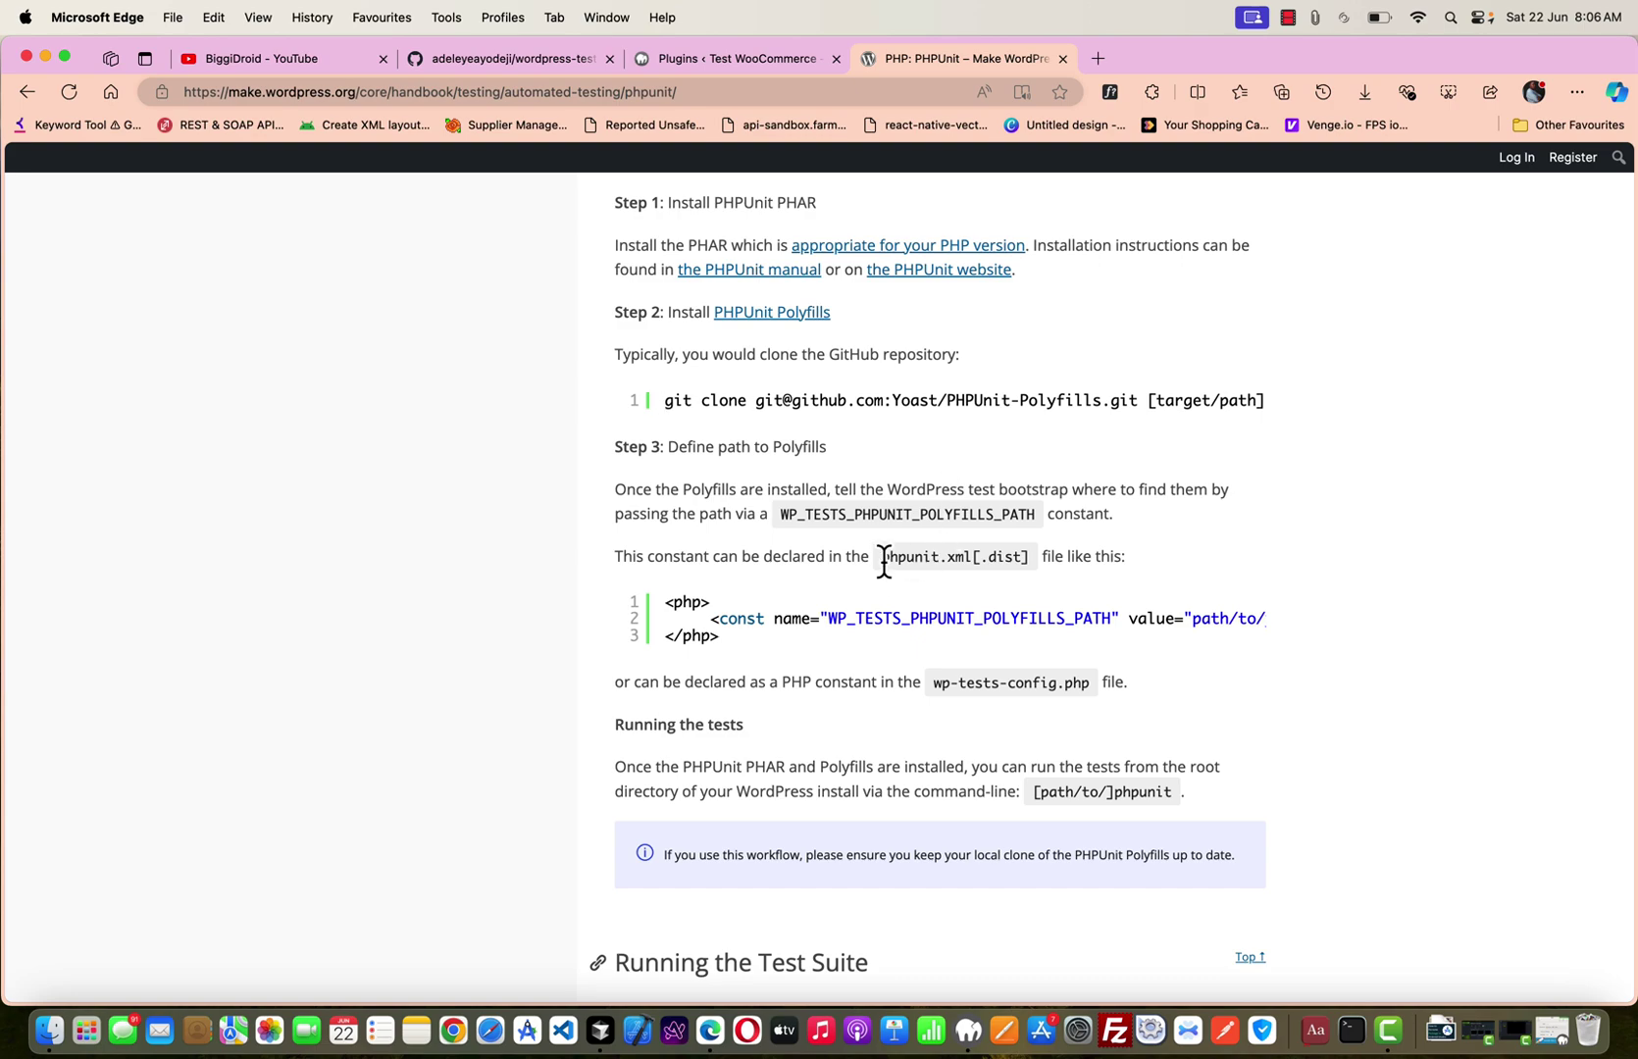
pyautogui.scroll(-5, 883, 556)
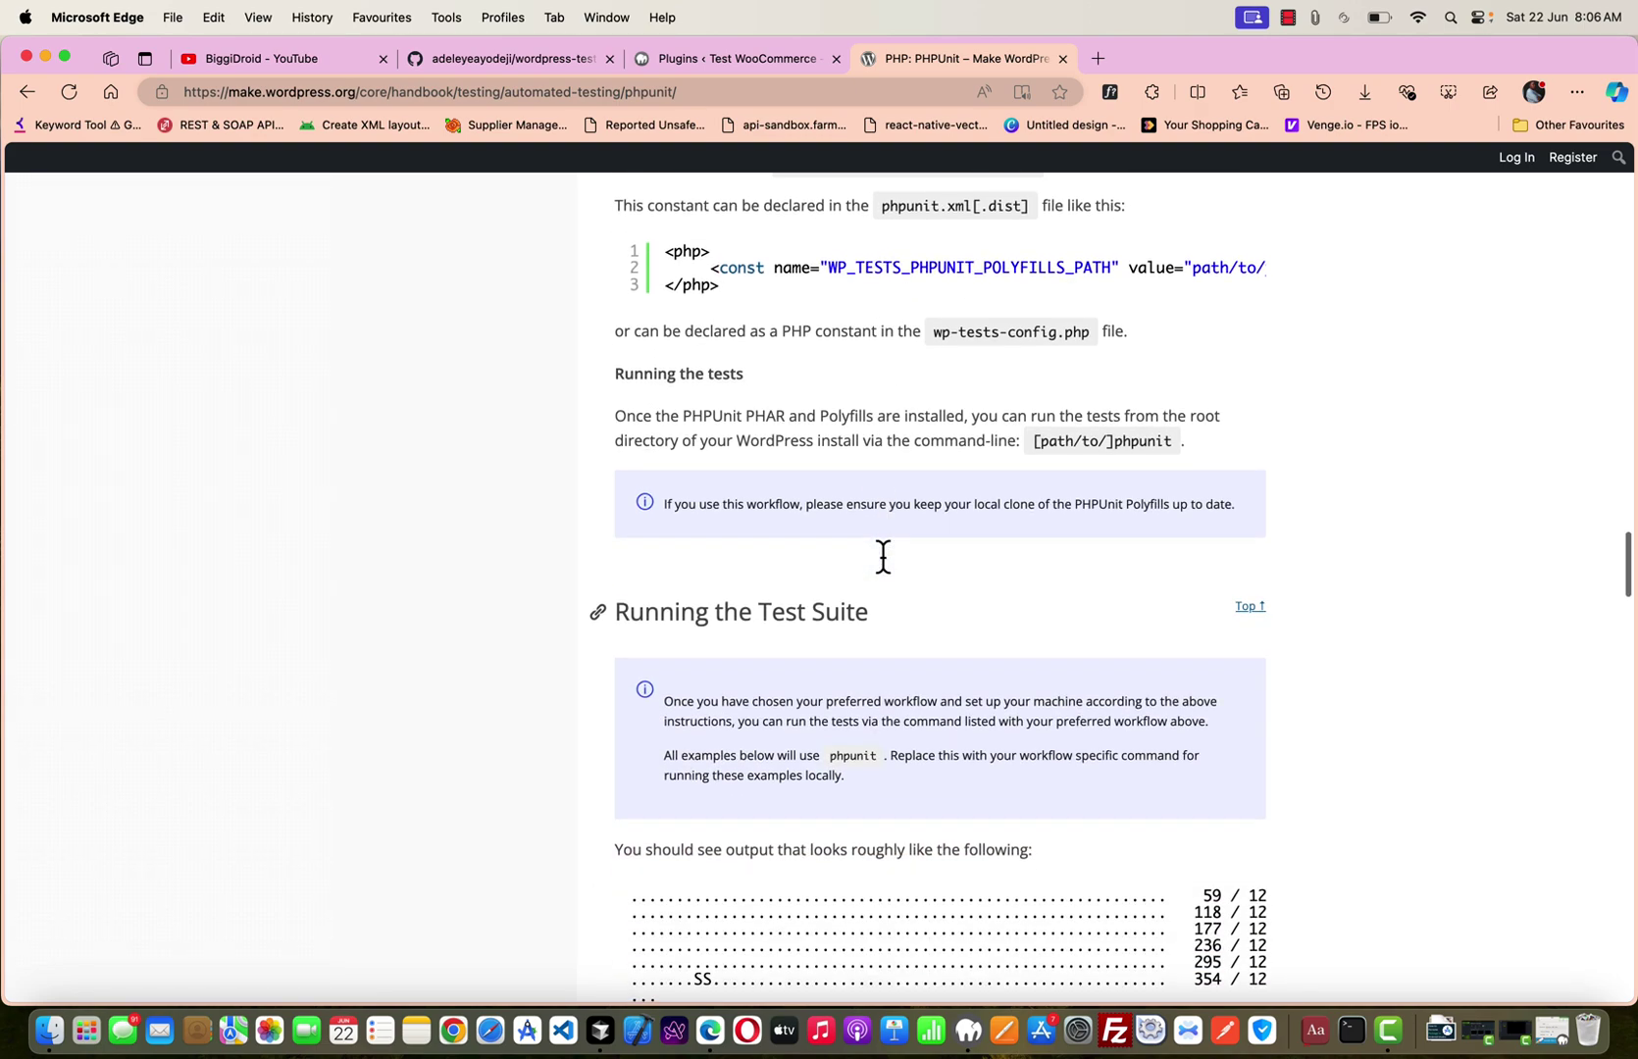
# Scroll back through the handbook to the With Grunt and Running Continuously commands.
pyautogui.scroll(20, 885, 567)
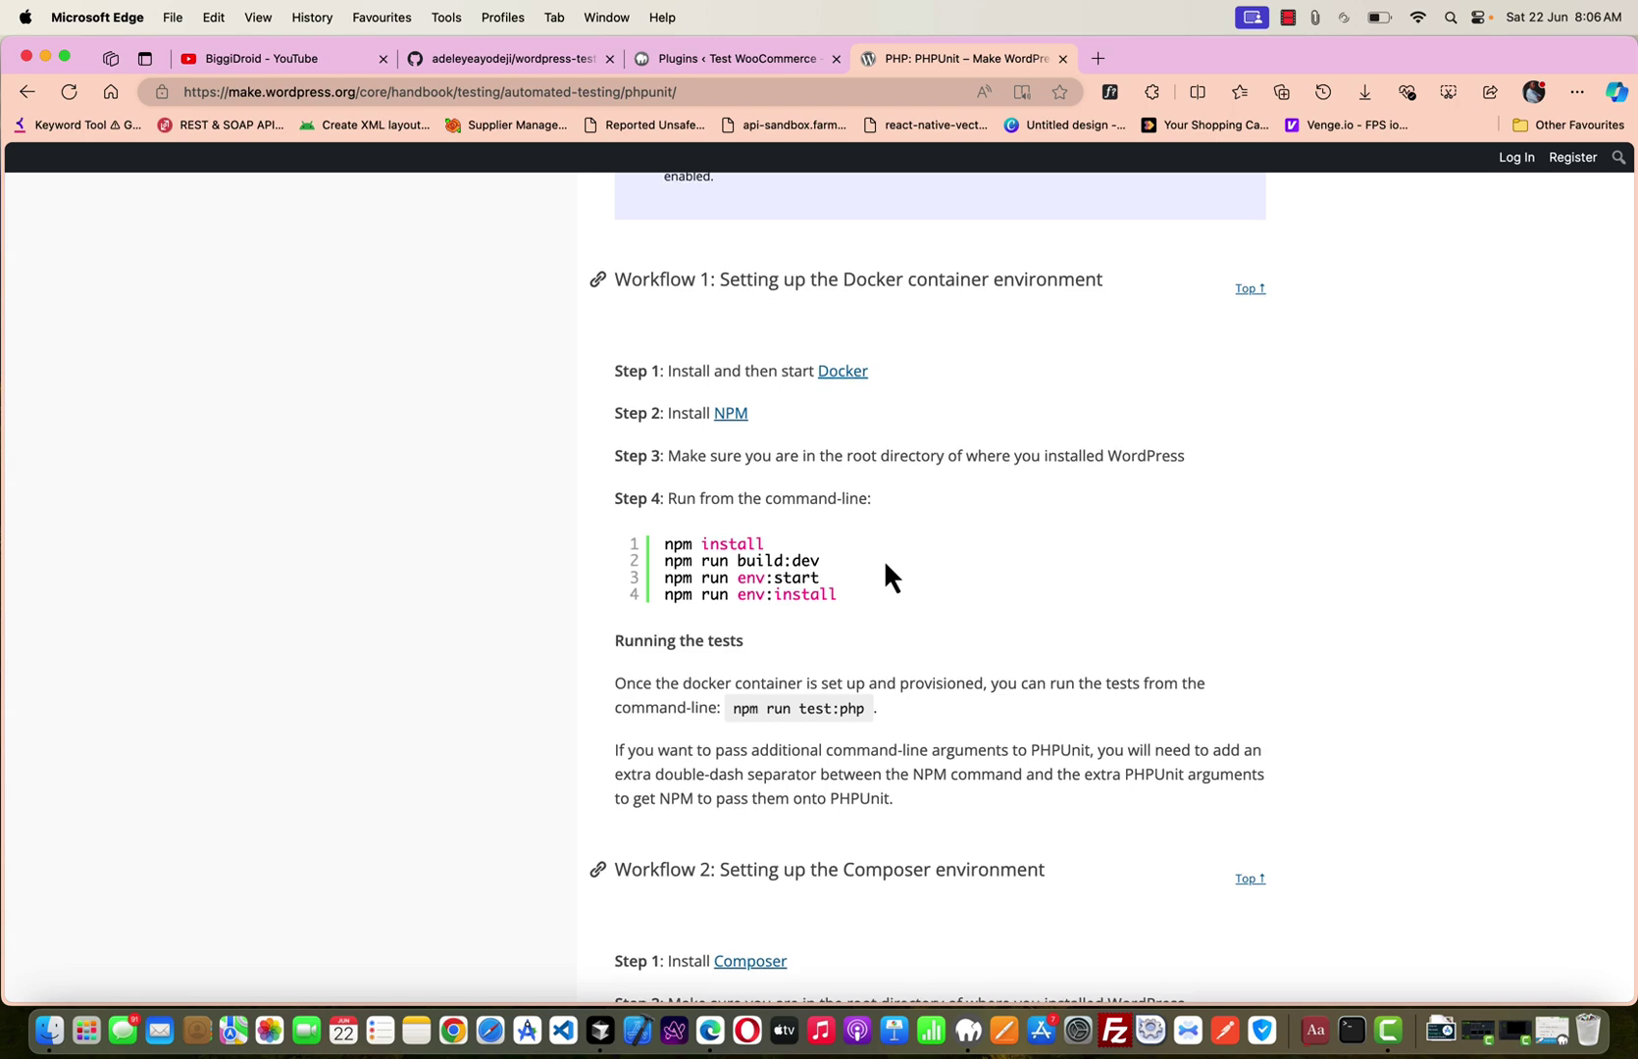
pyautogui.scroll(8, 688, 555)
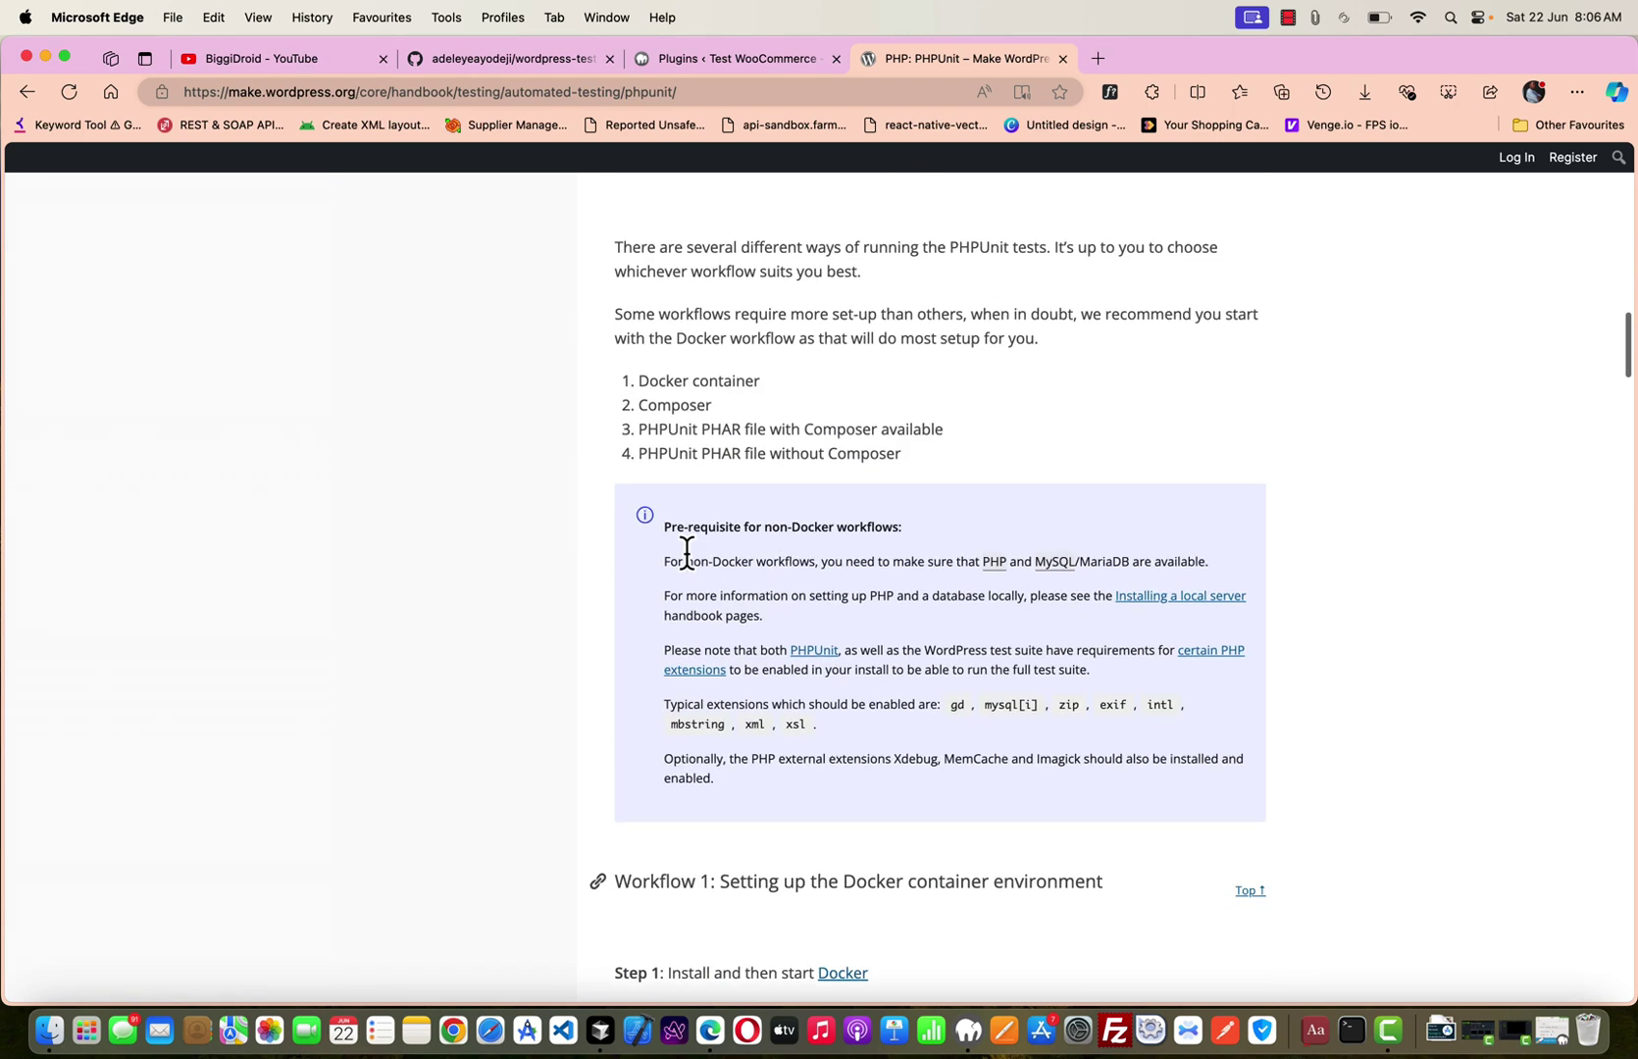
pyautogui.scroll(6, 687, 555)
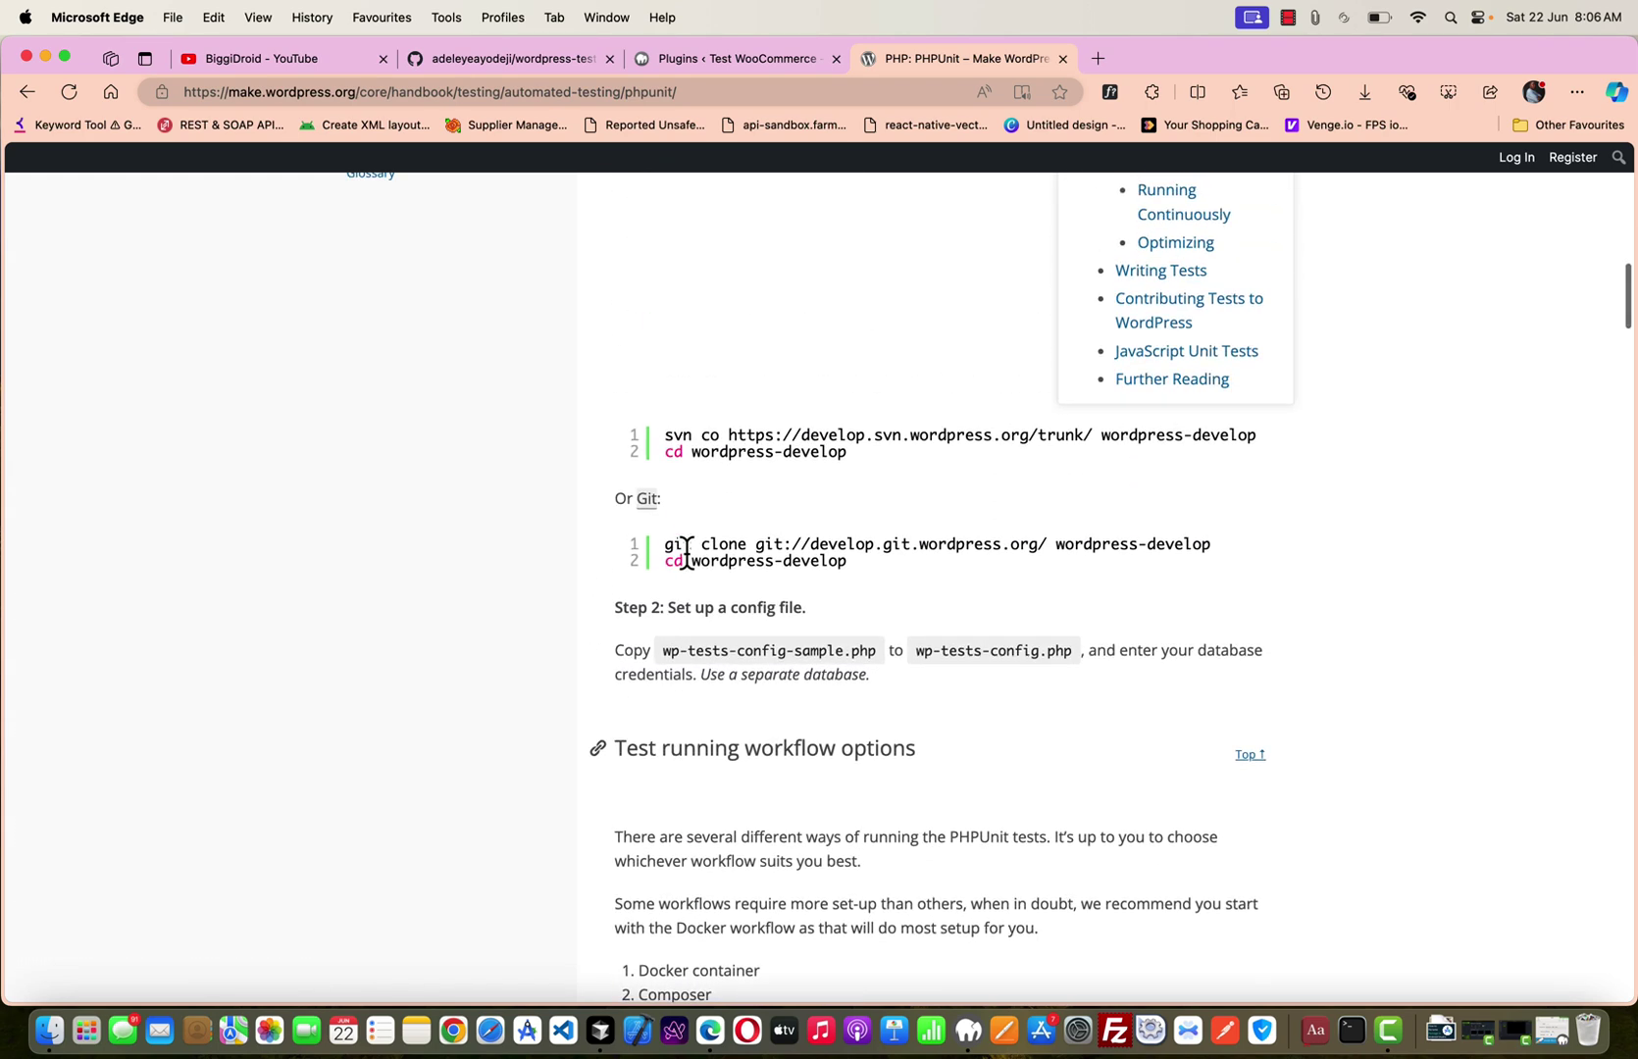
pyautogui.scroll(1, 688, 557)
pyautogui.scroll(7, 688, 560)
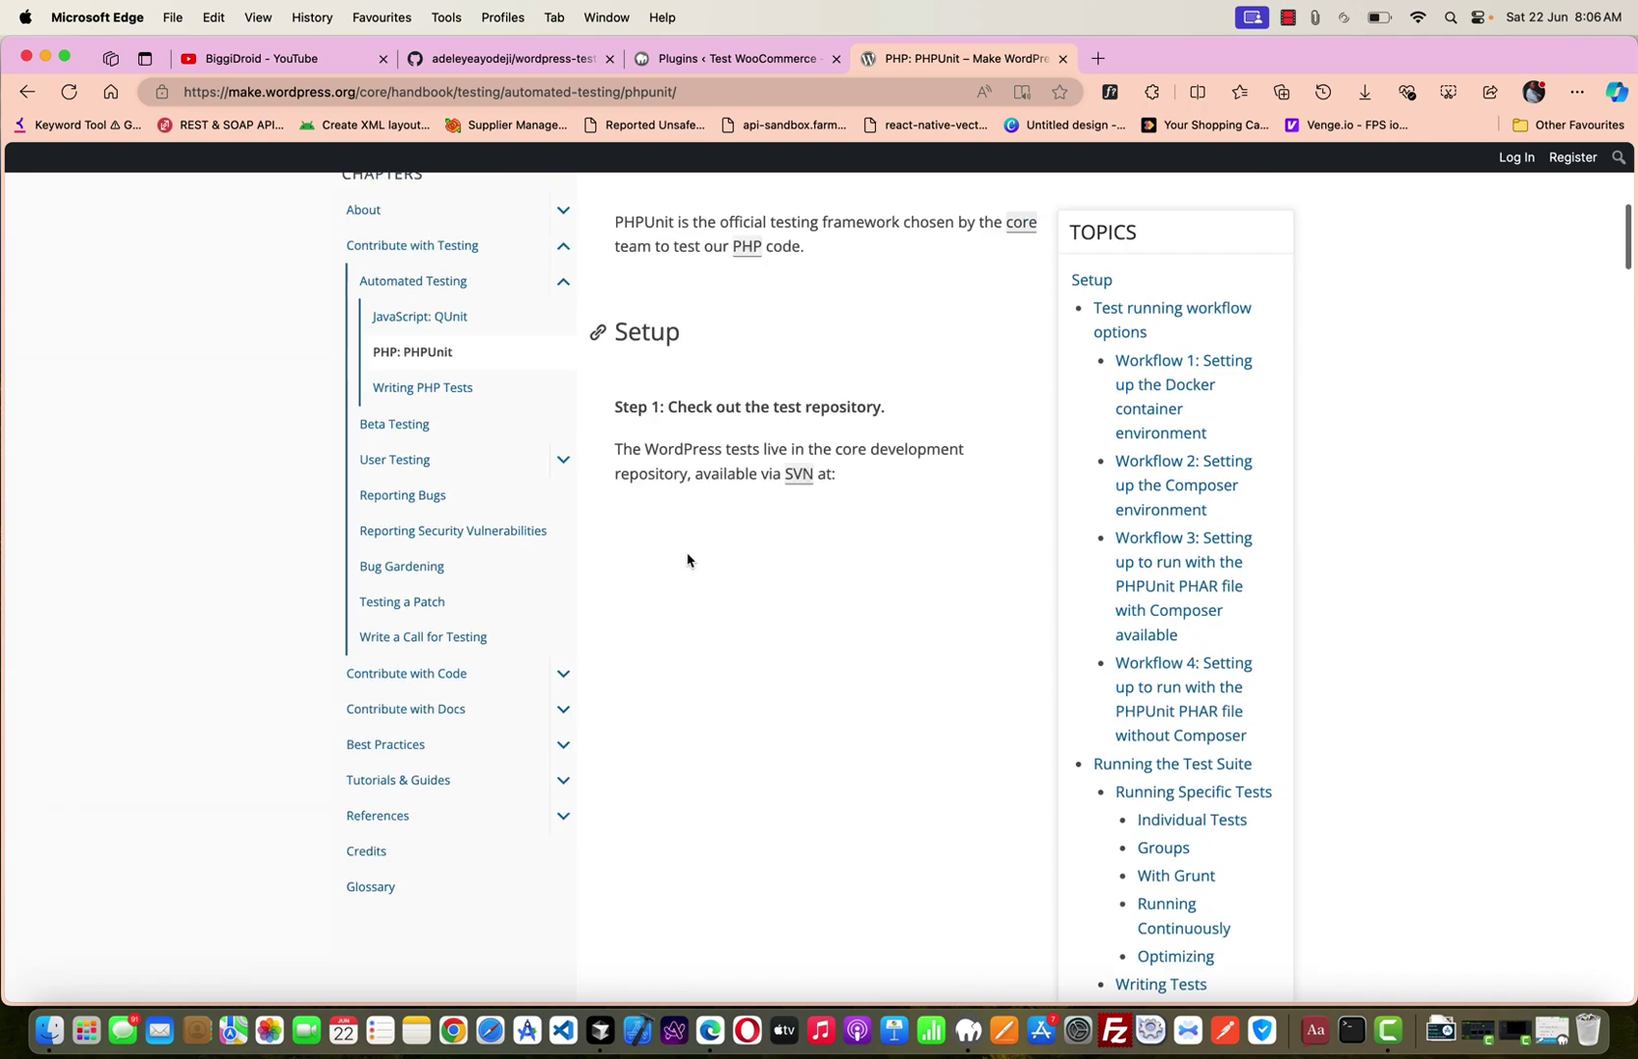
pyautogui.scroll(-19, 688, 561)
pyautogui.scroll(-12, 687, 560)
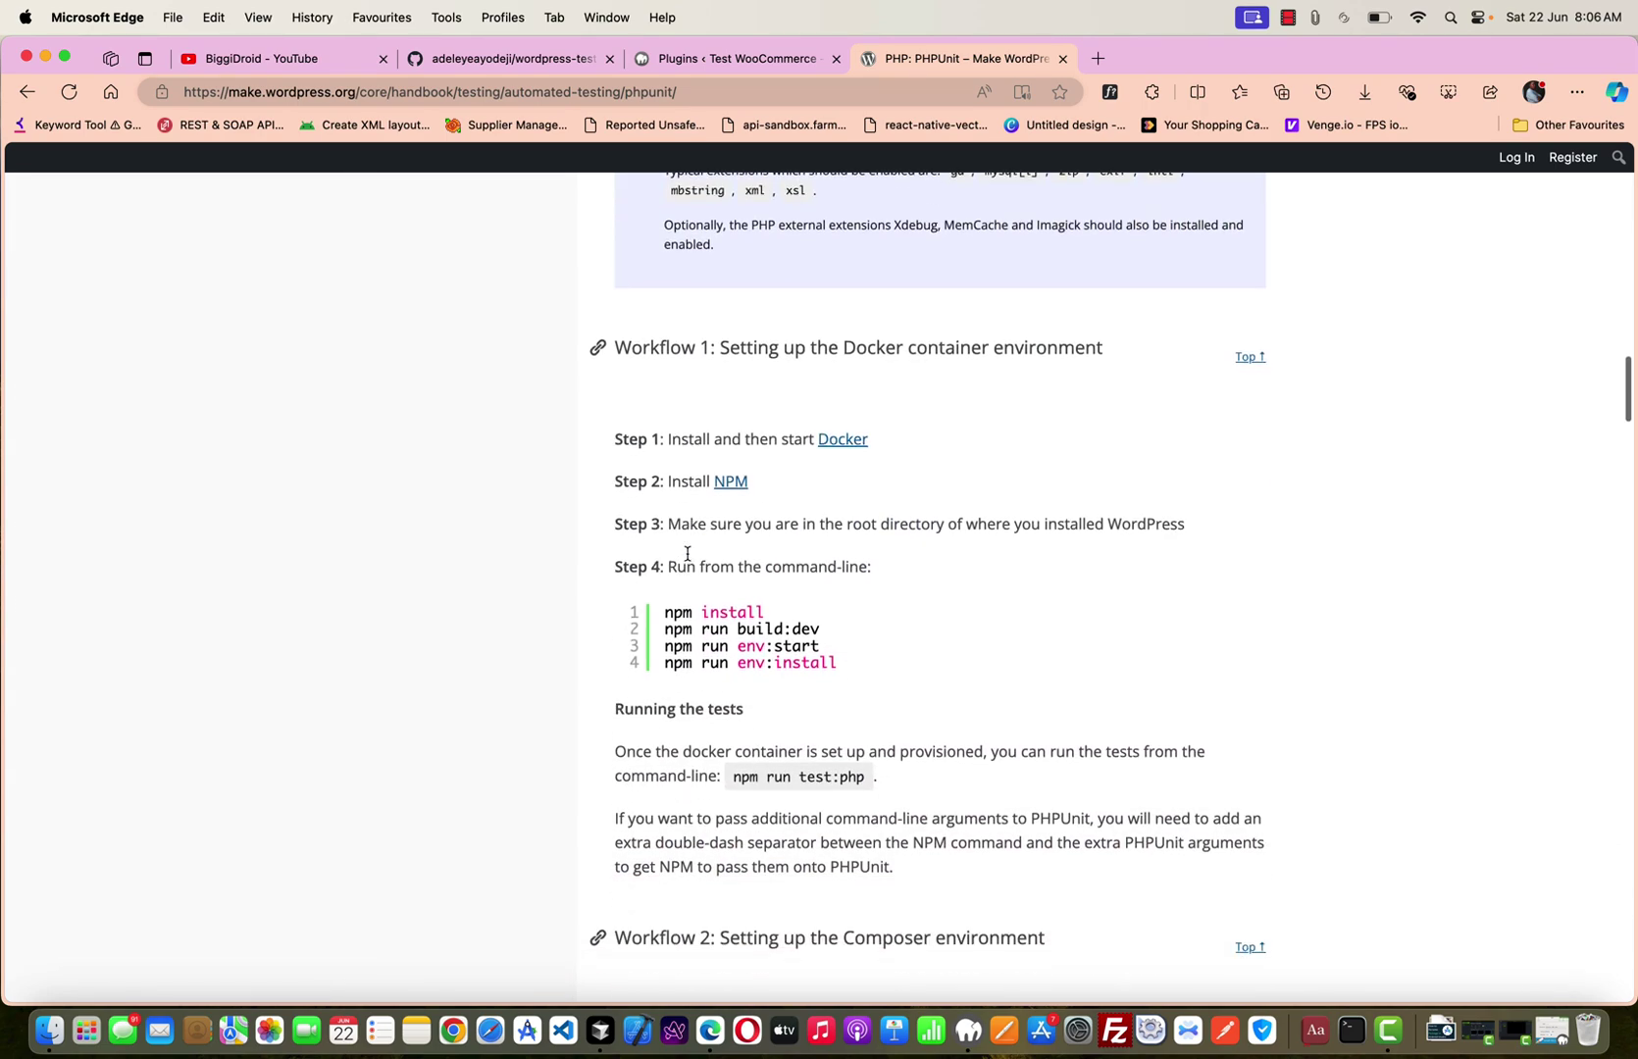
pyautogui.scroll(-8, 687, 559)
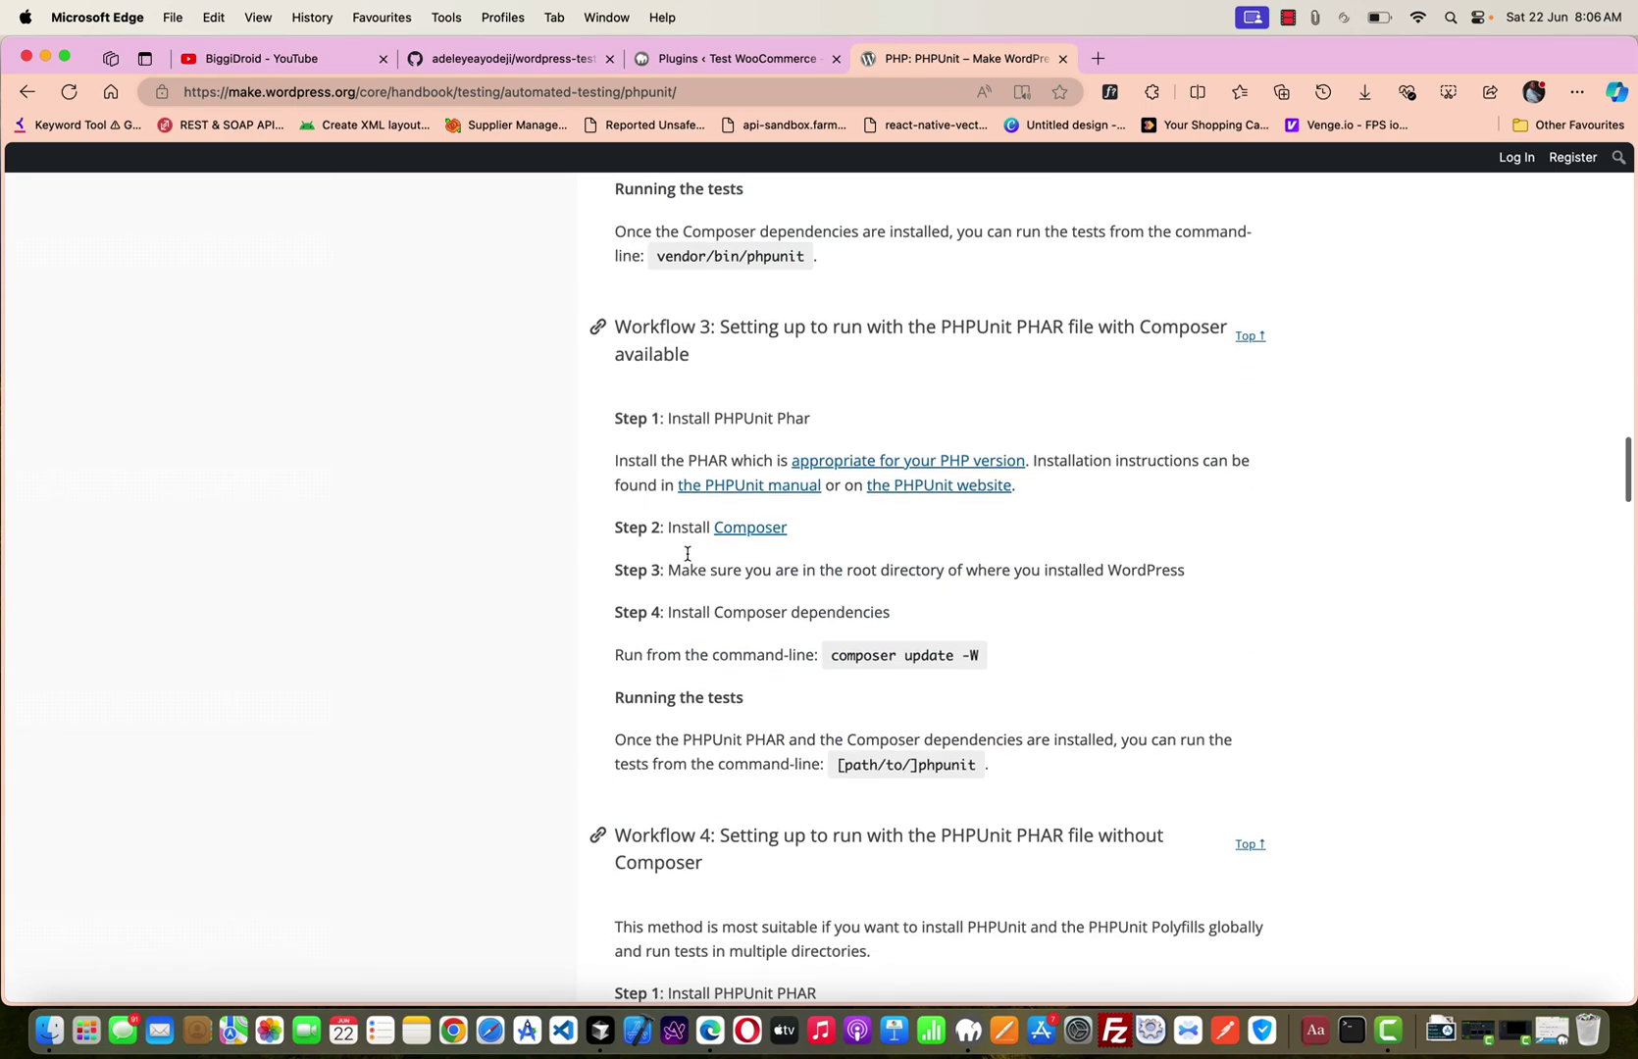
pyautogui.scroll(-11, 687, 561)
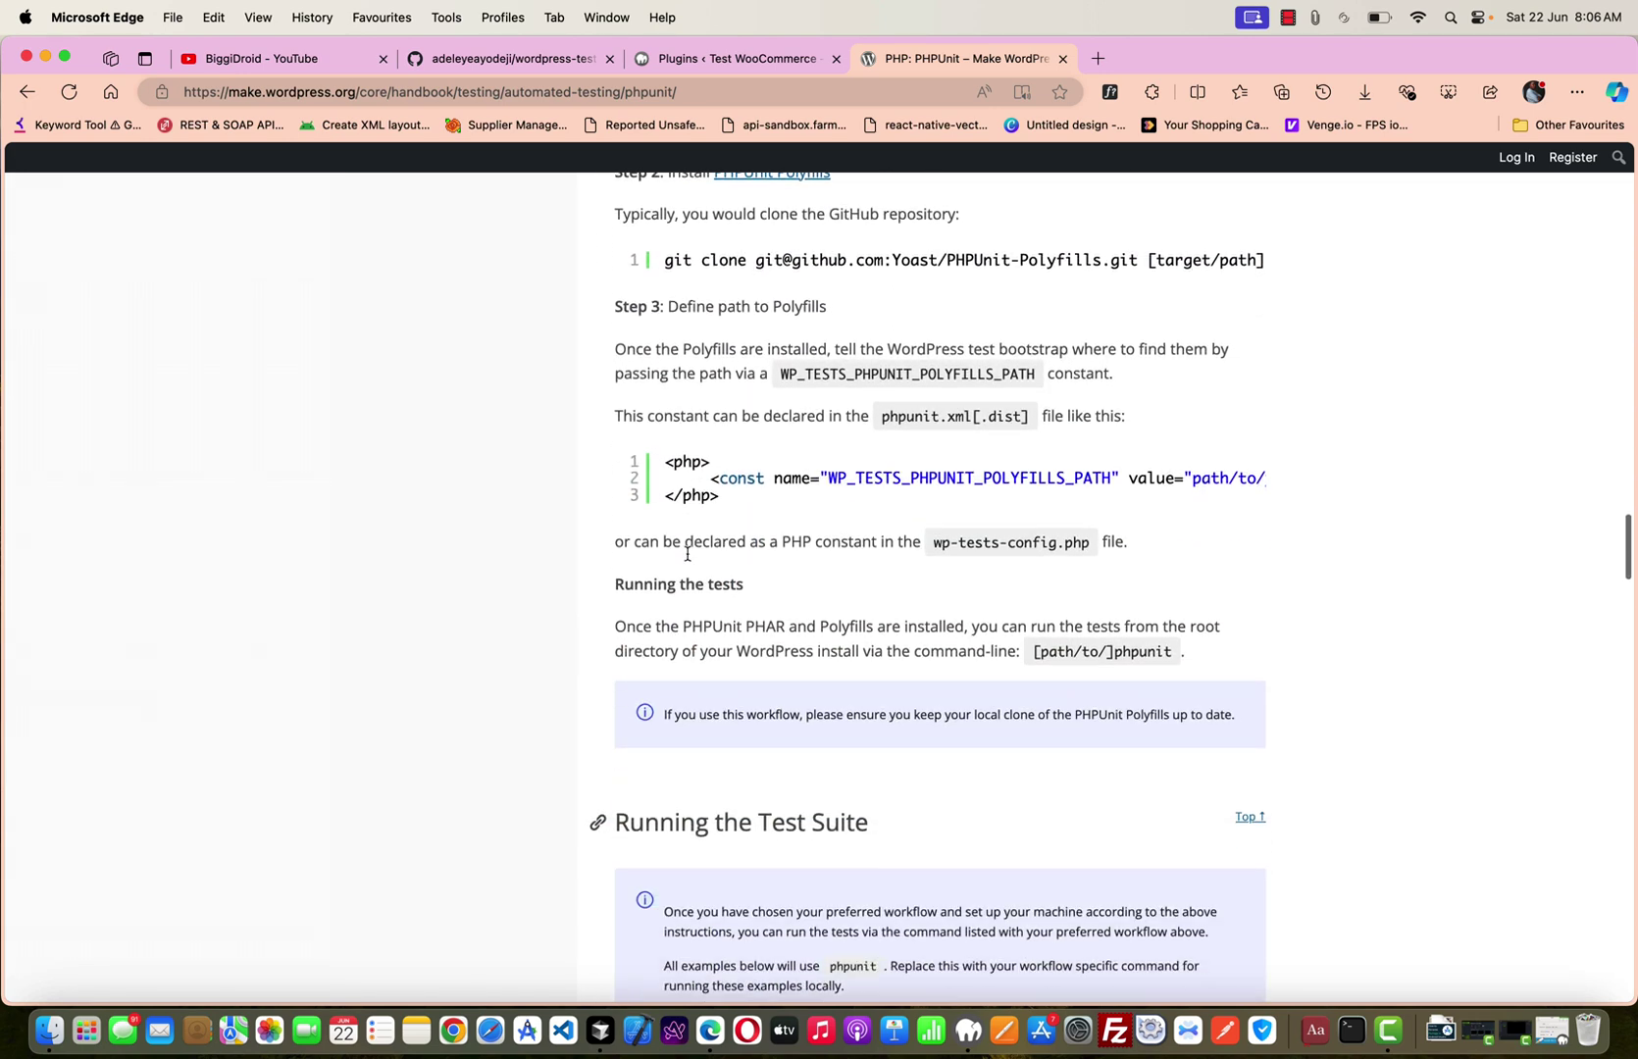
pyautogui.scroll(-9, 687, 557)
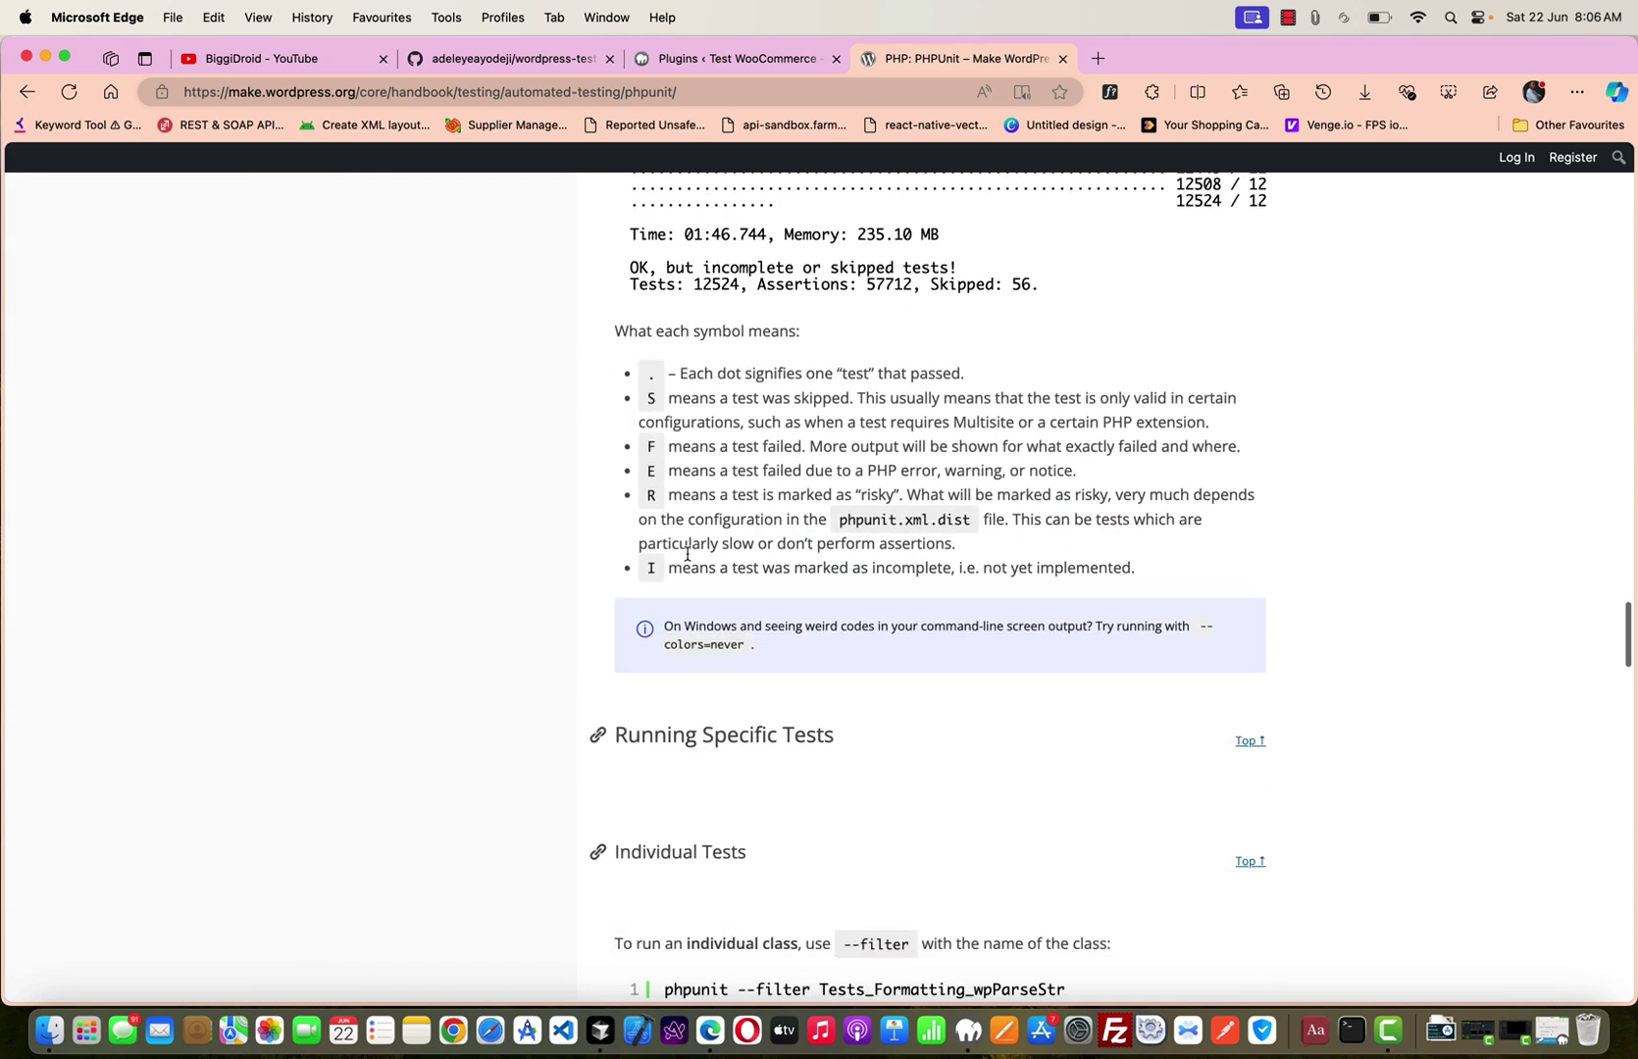
pyautogui.scroll(-9, 687, 560)
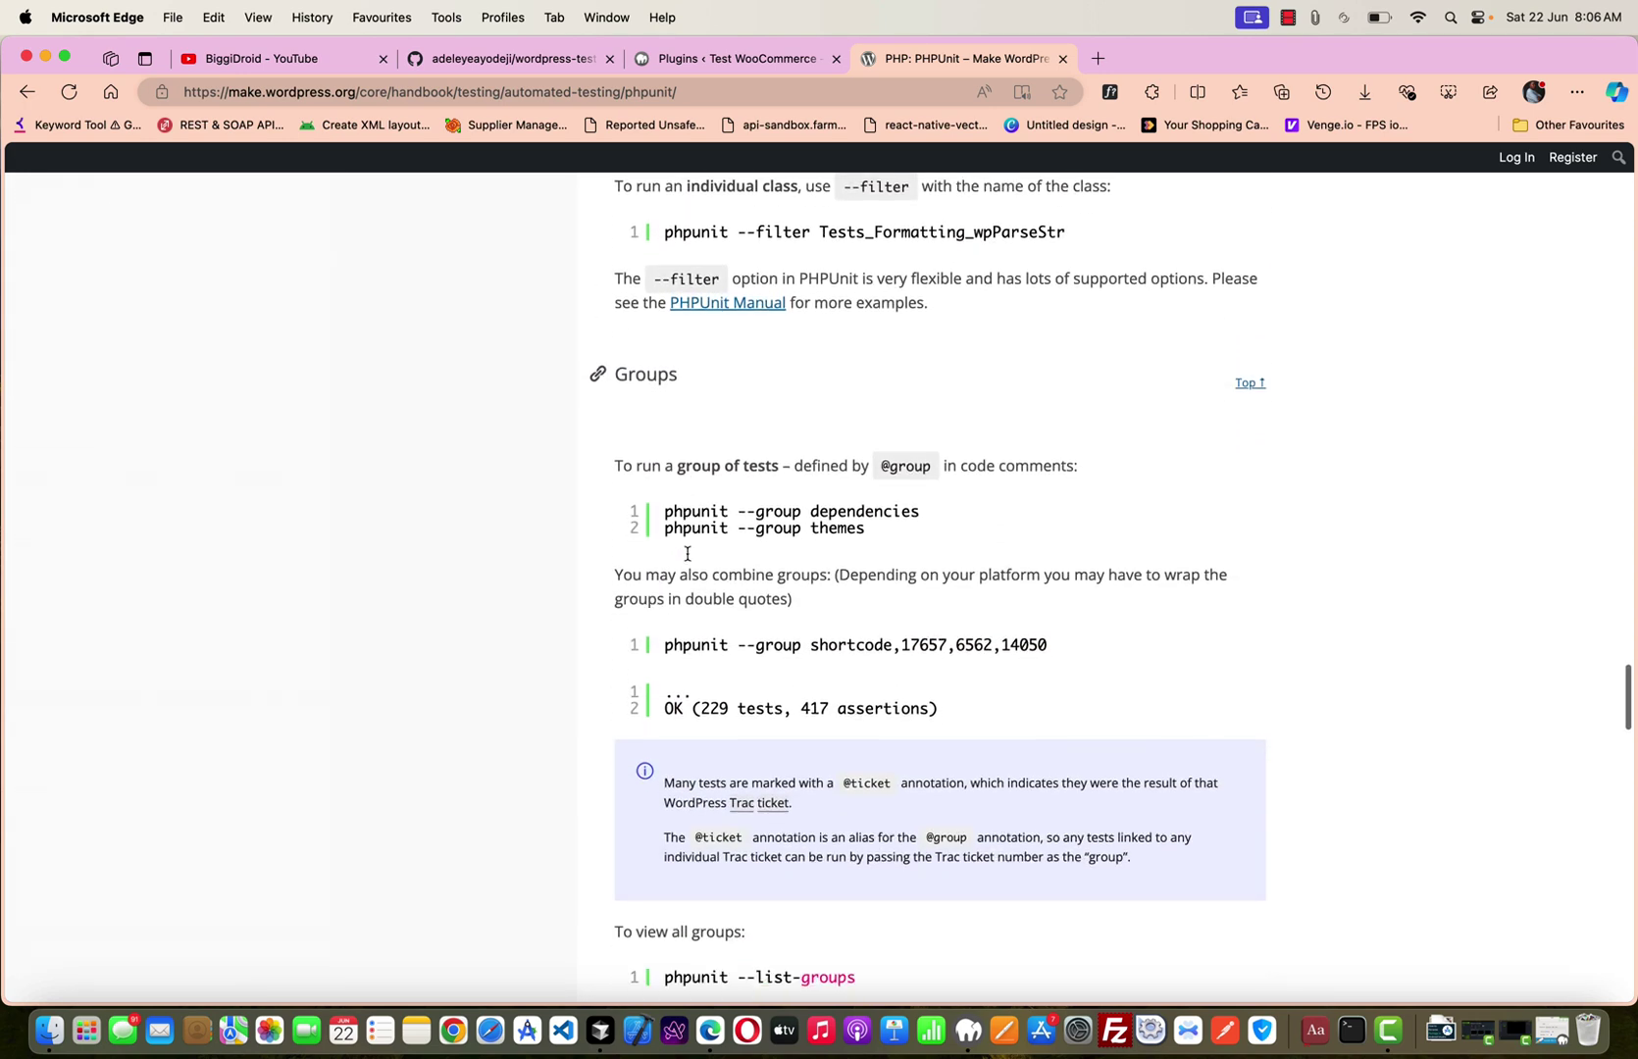
pyautogui.scroll(-13, 688, 560)
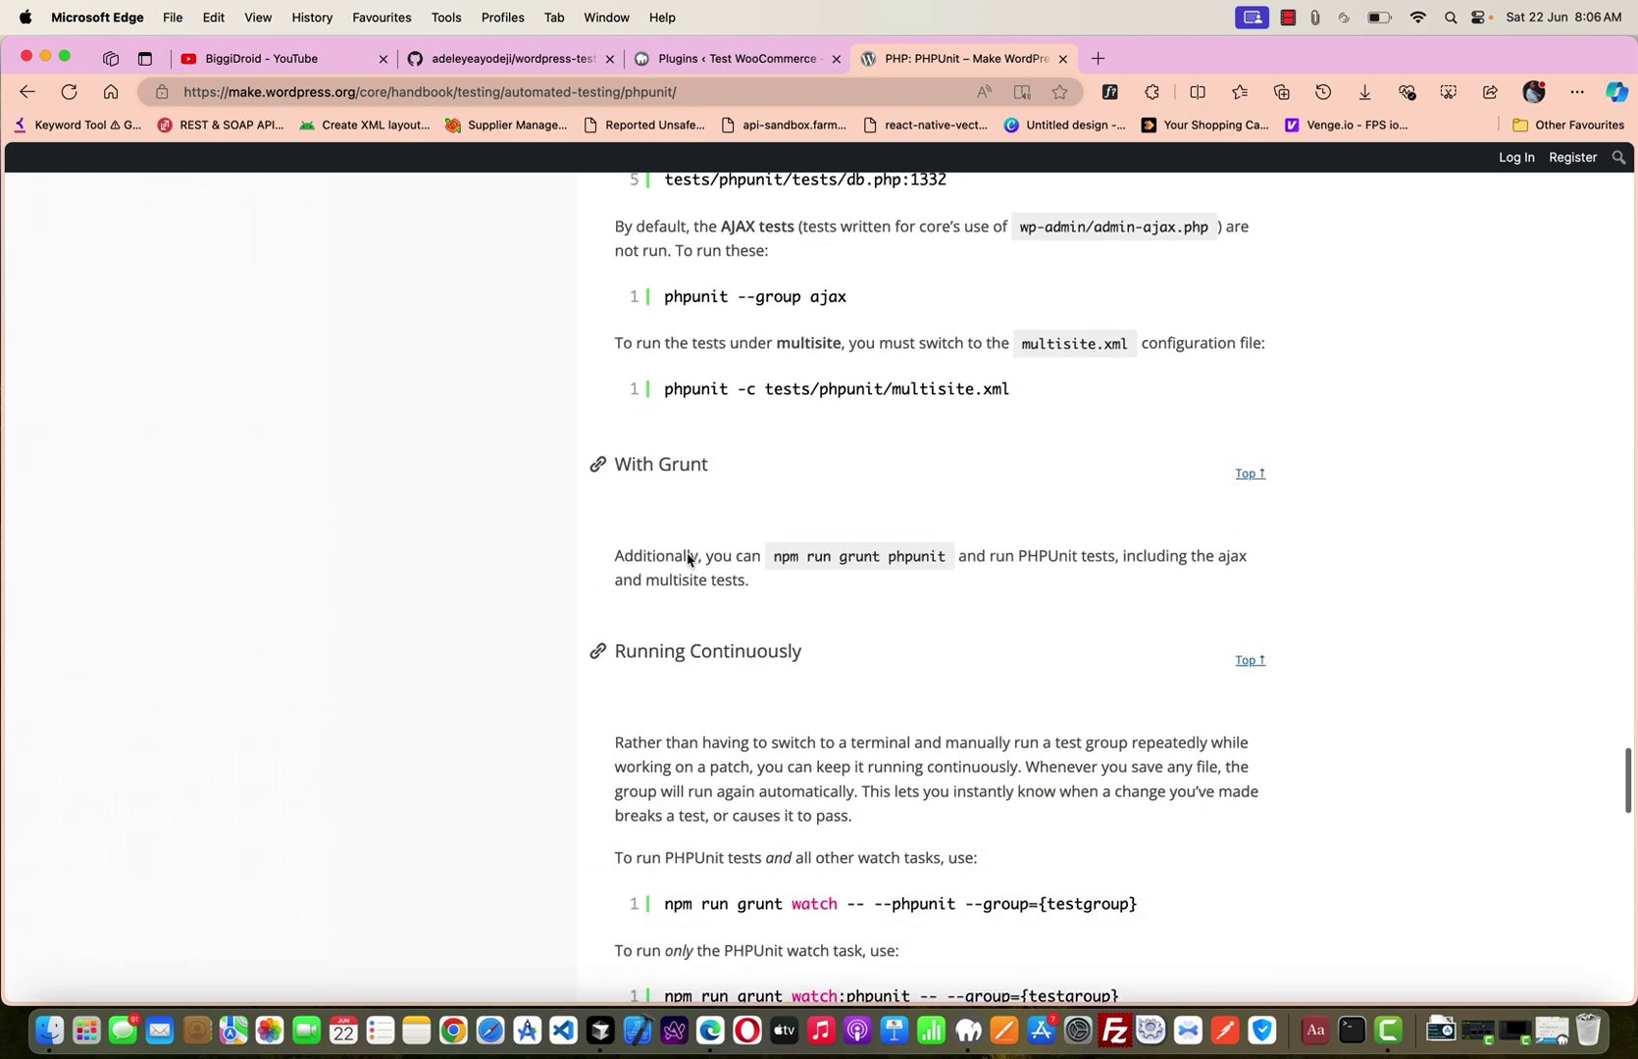
pyautogui.scroll(-13, 688, 560)
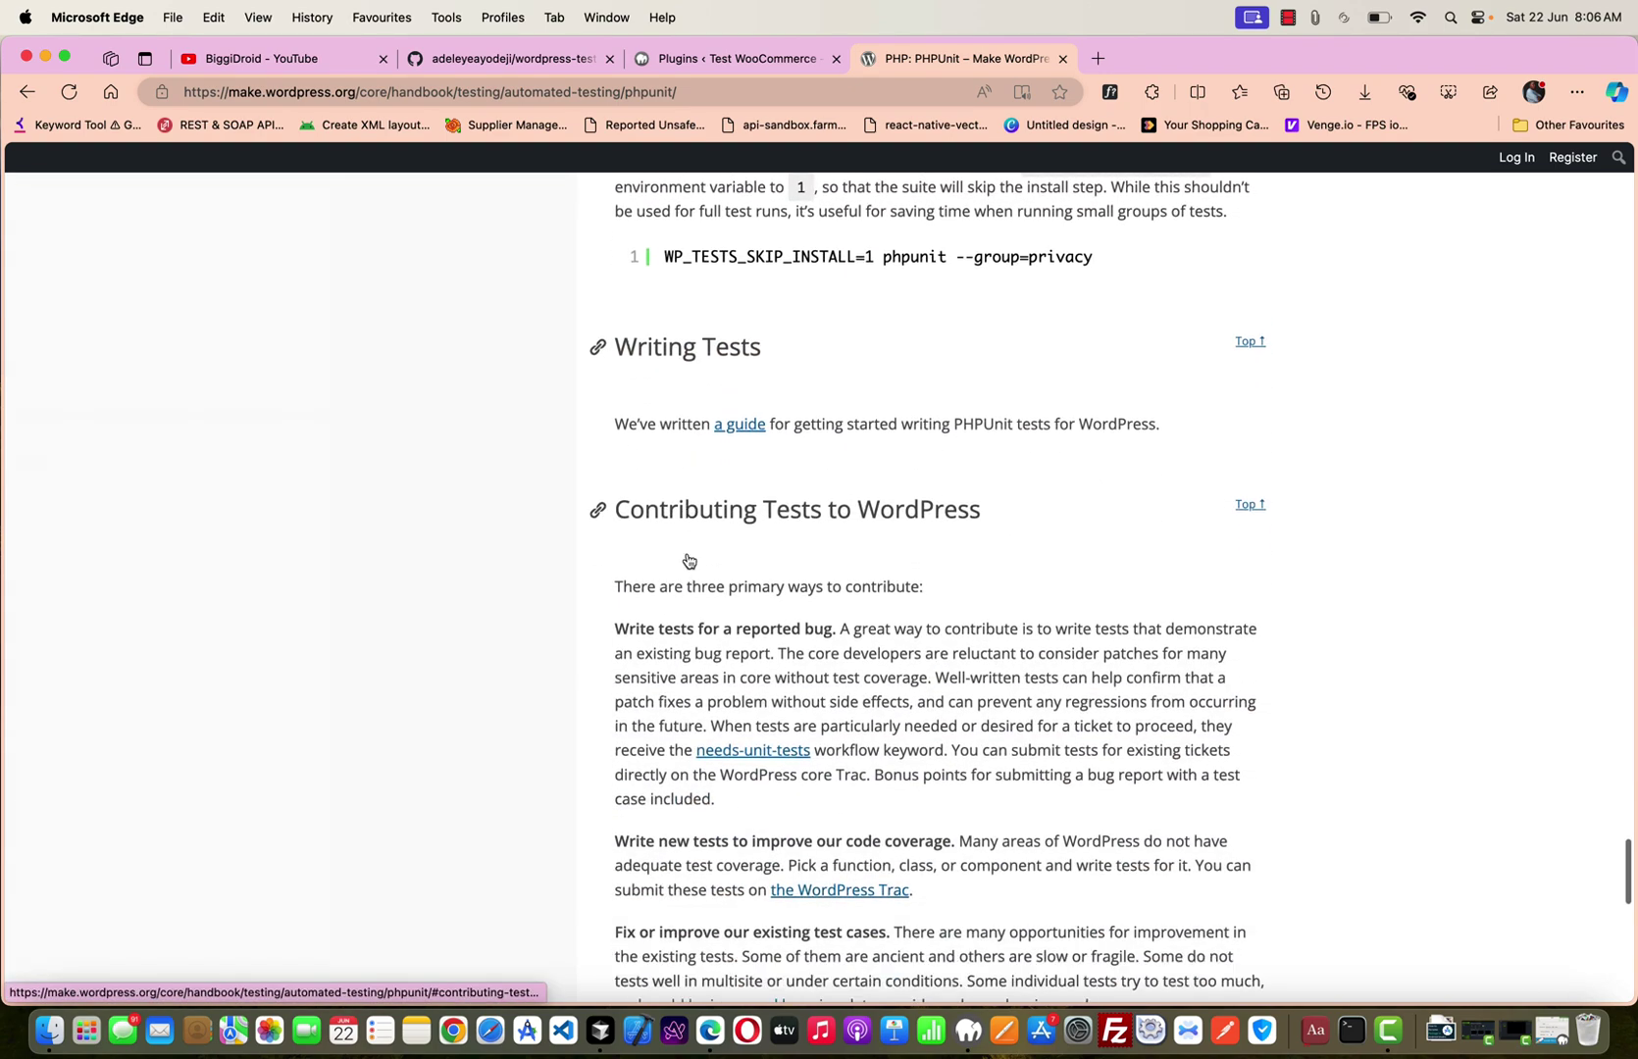
pyautogui.scroll(7, 688, 554)
pyautogui.scroll(13, 688, 554)
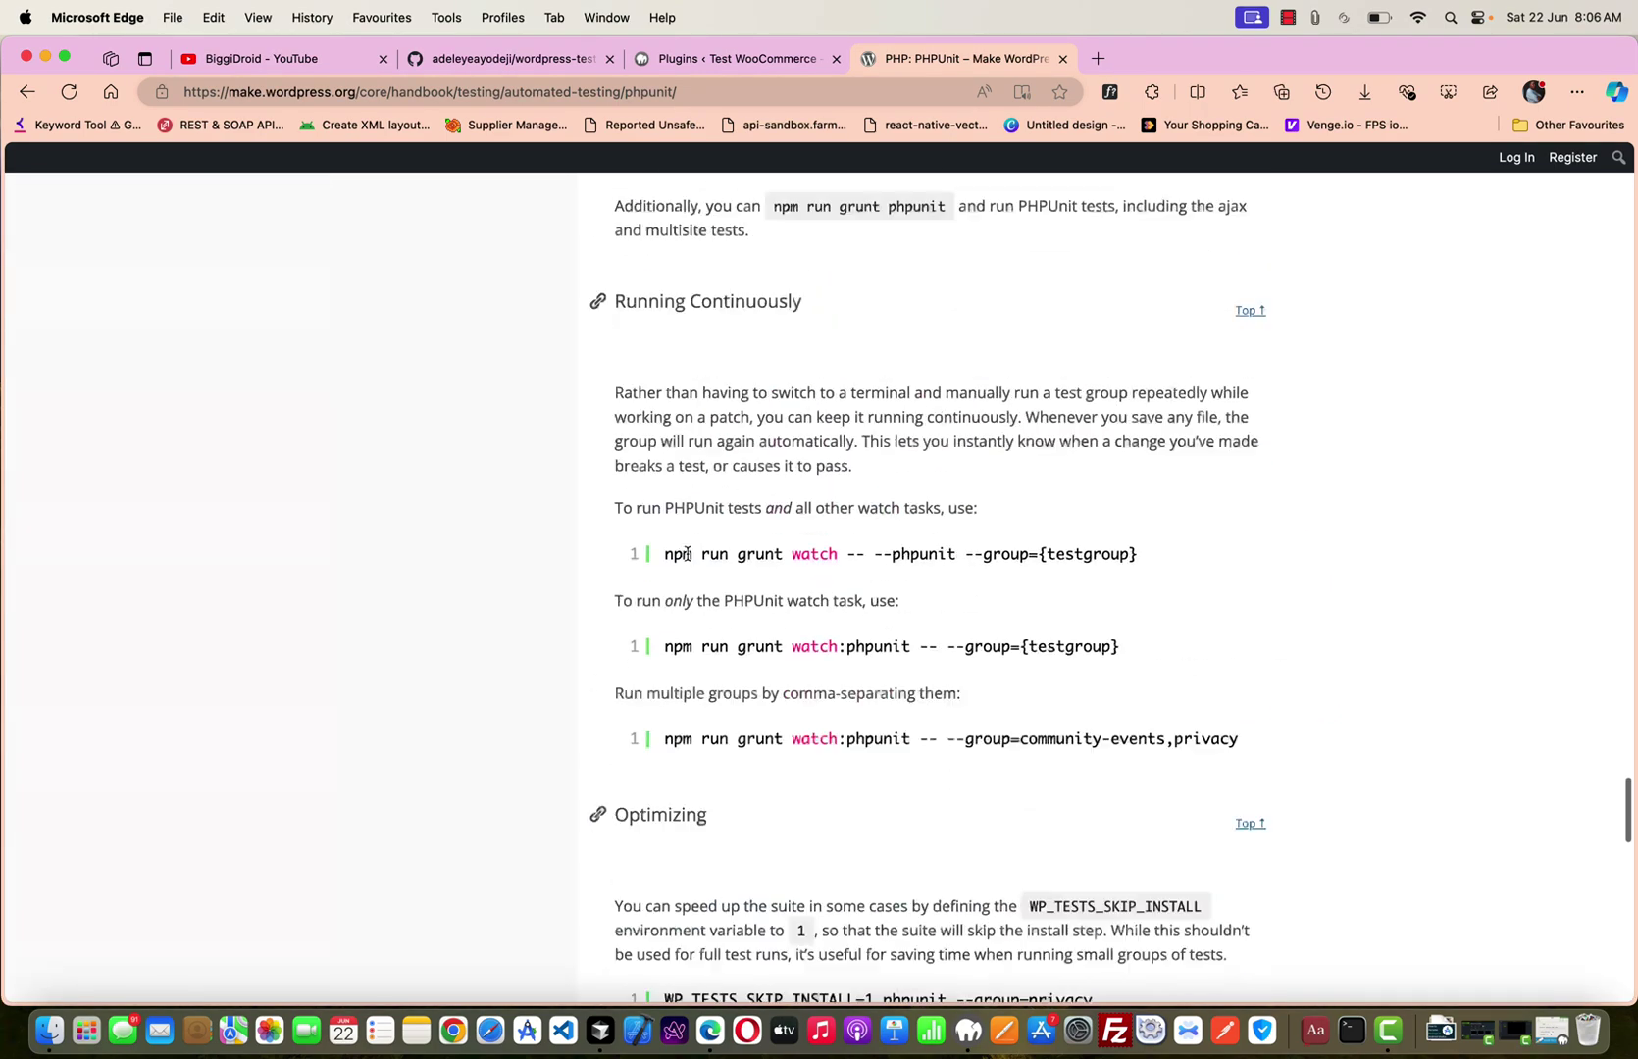
# Find 'svn' on the page and step through each match.
pyautogui.press('super+f')
pyautogui.write('sv')
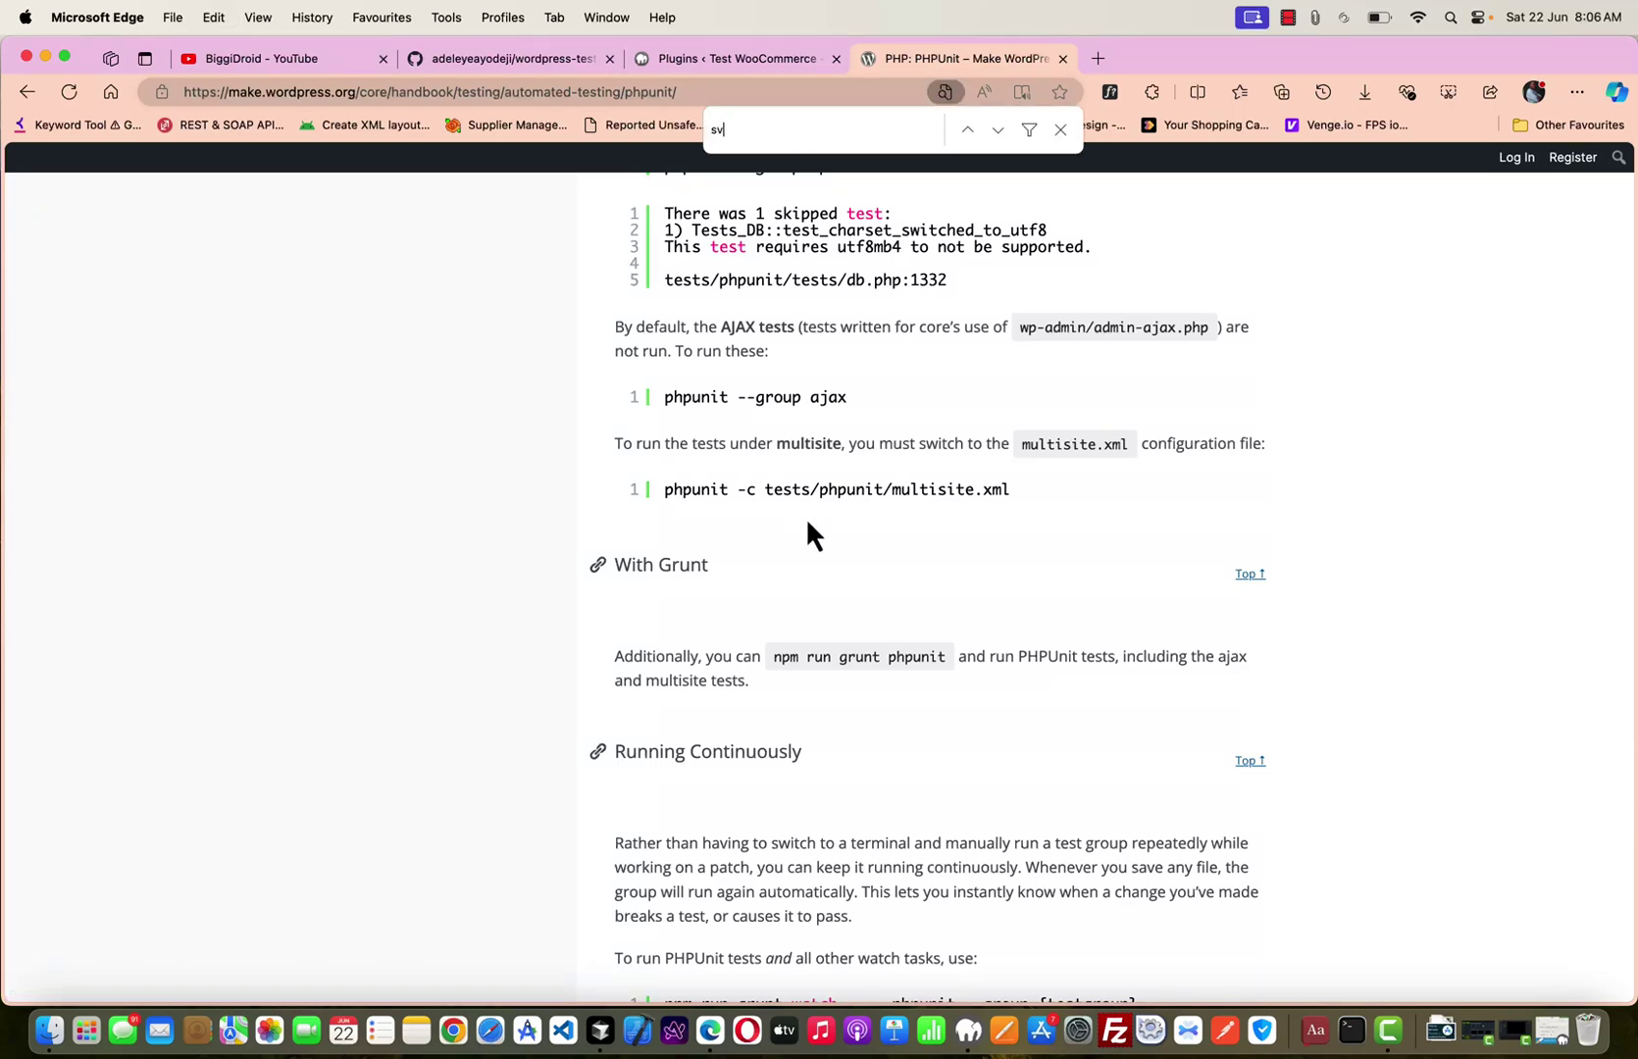
pyautogui.write('n')
pyautogui.press('Return')
pyautogui.press('Return')
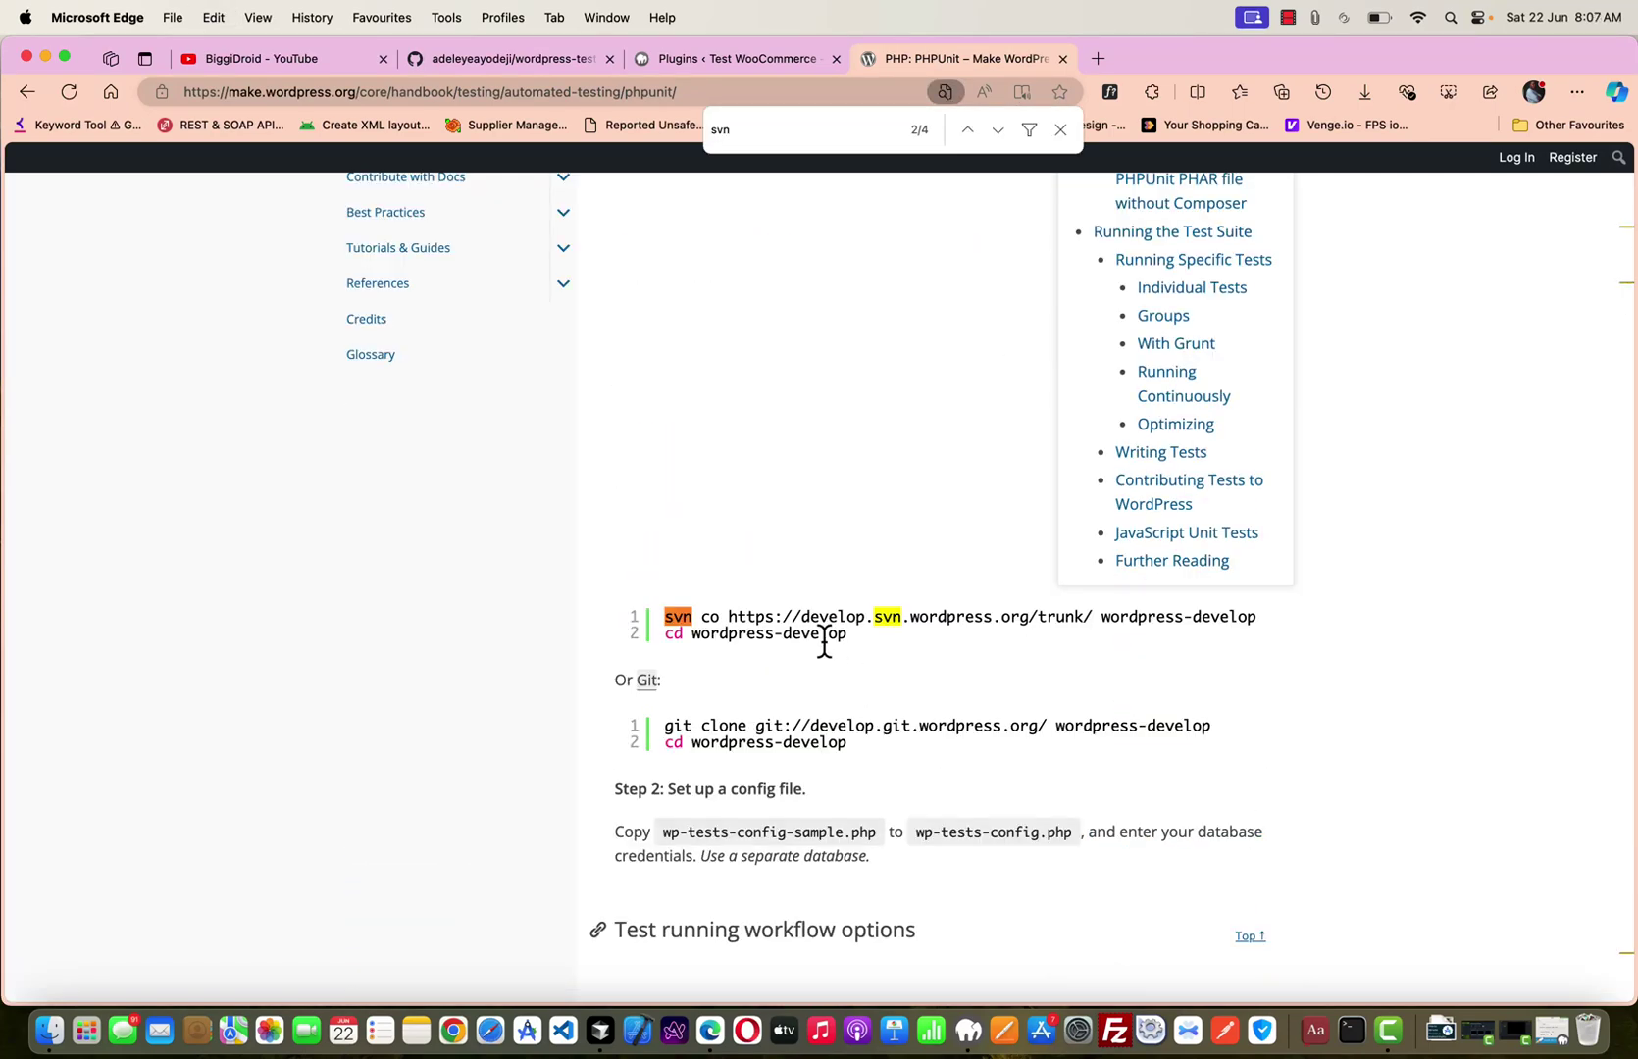
pyautogui.press('Return')
pyautogui.press('Return')
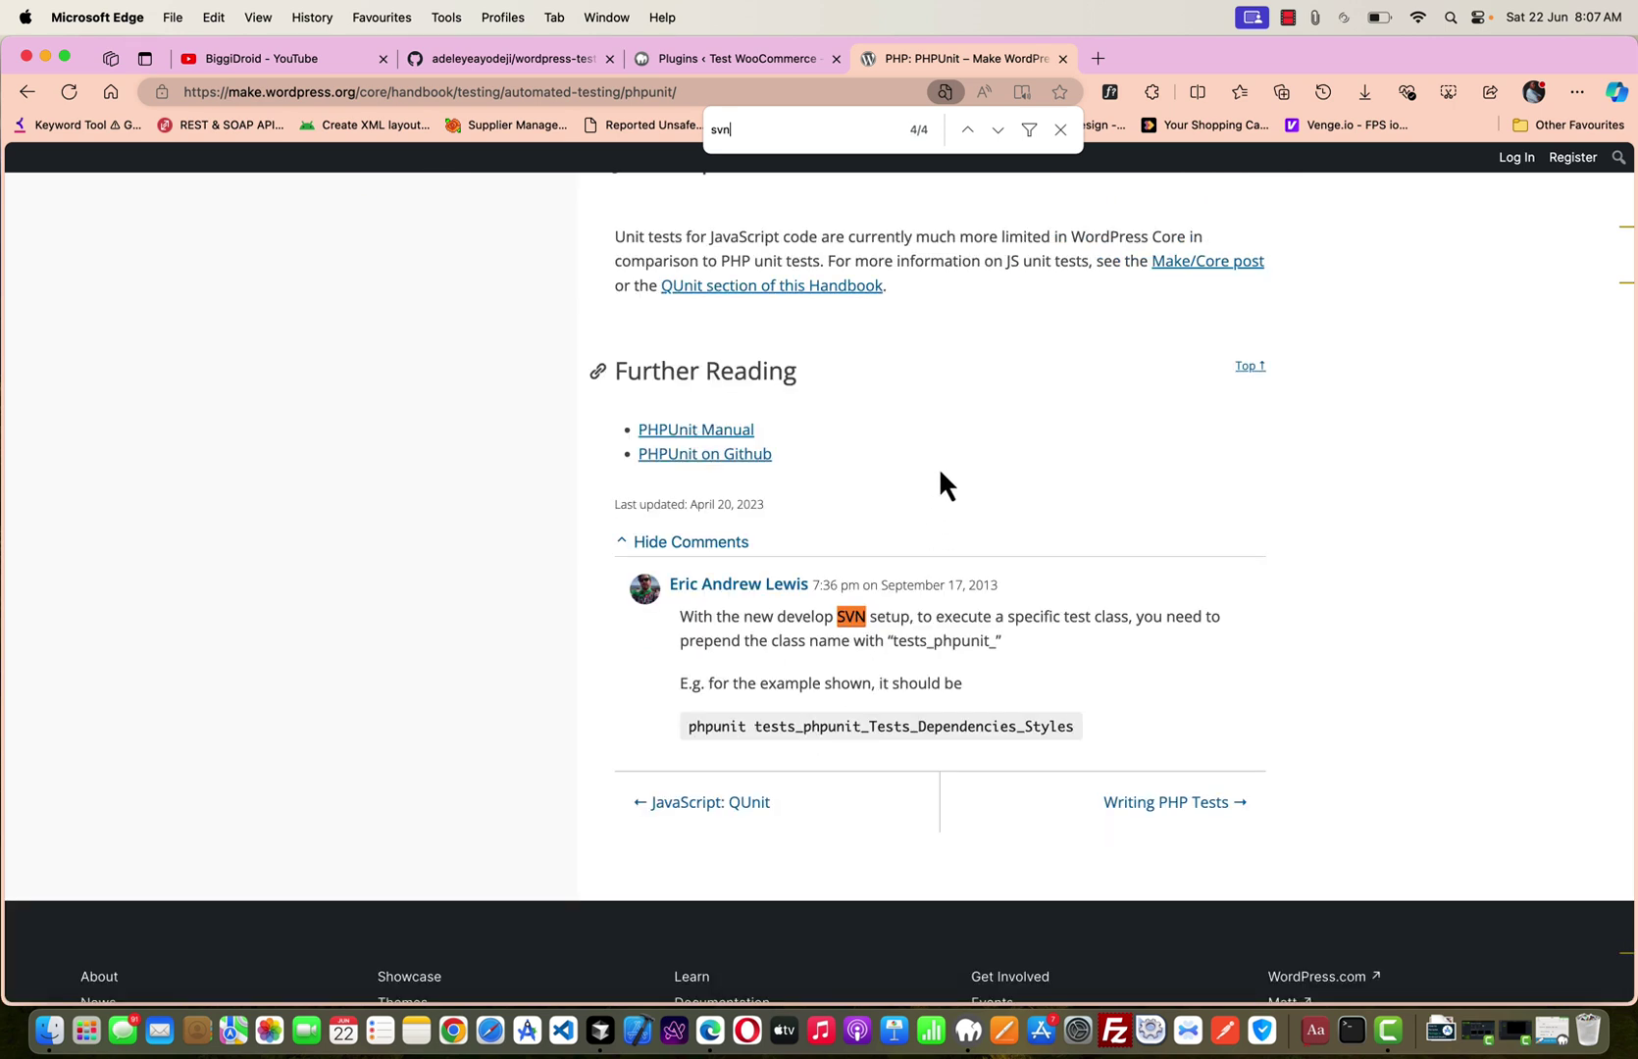
pyautogui.press('Escape')
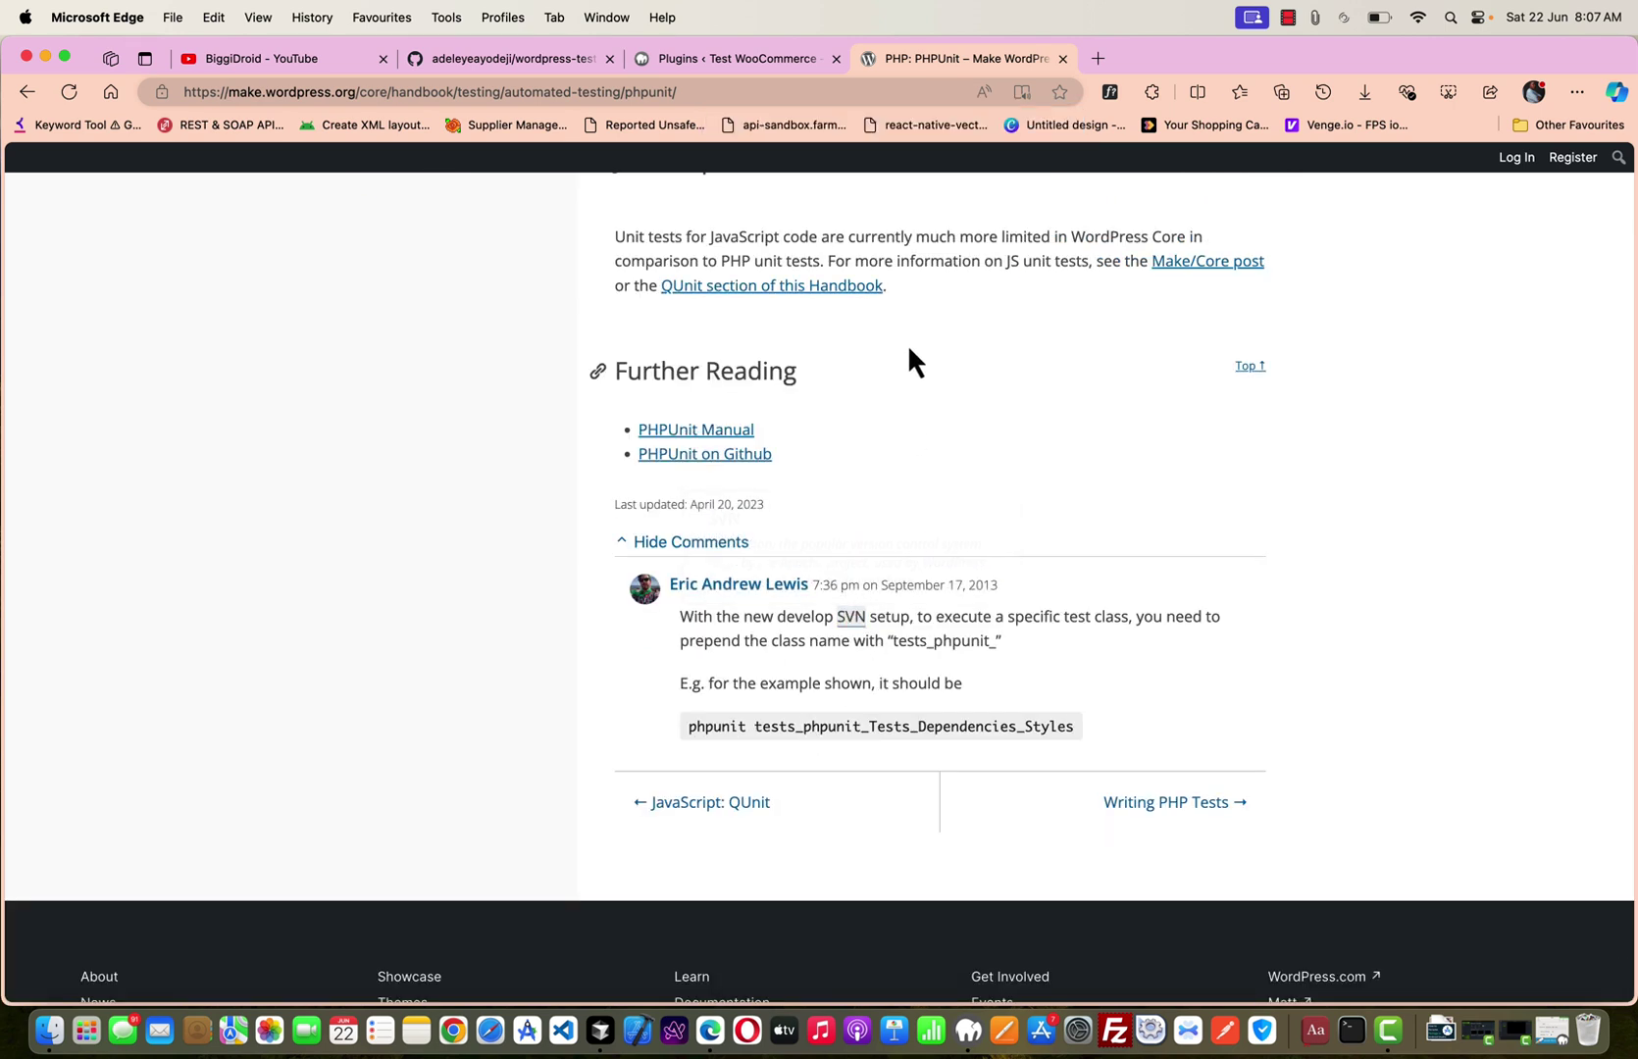
# Scroll back up to the Workflow 1 Docker setup instructions.
pyautogui.scroll(20, 909, 350)
pyautogui.scroll(20, 909, 350)
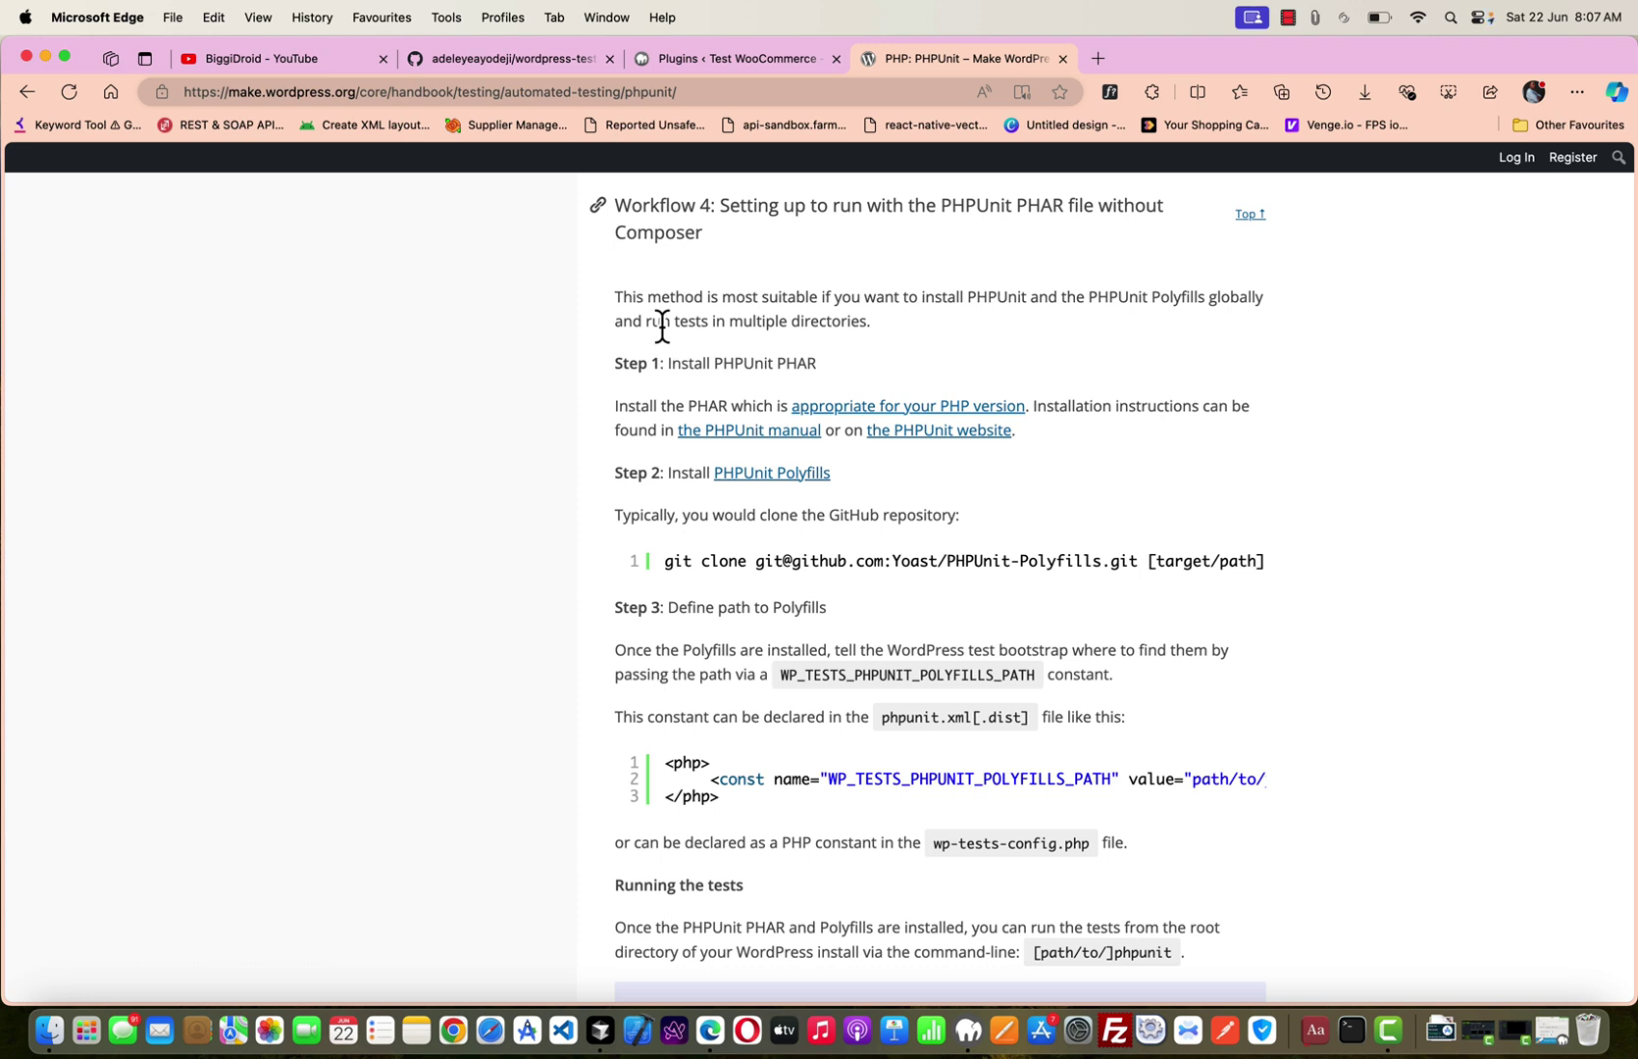
pyautogui.scroll(5, 662, 328)
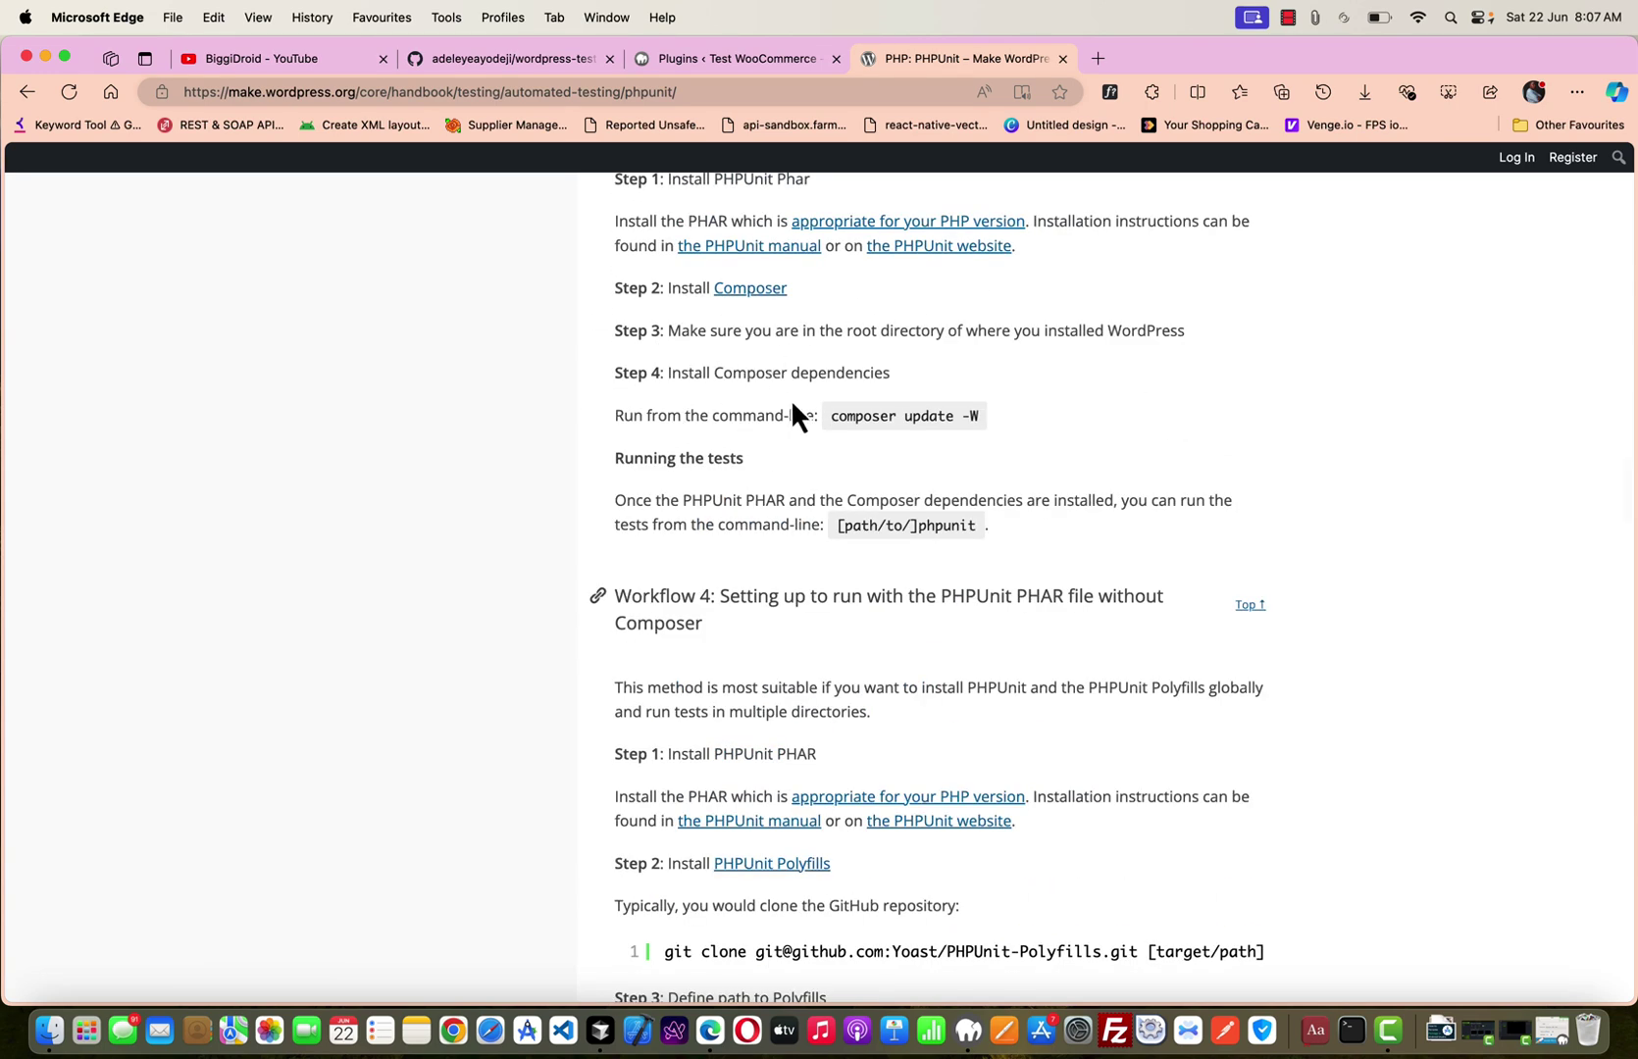
pyautogui.scroll(5, 795, 412)
pyautogui.scroll(10, 793, 404)
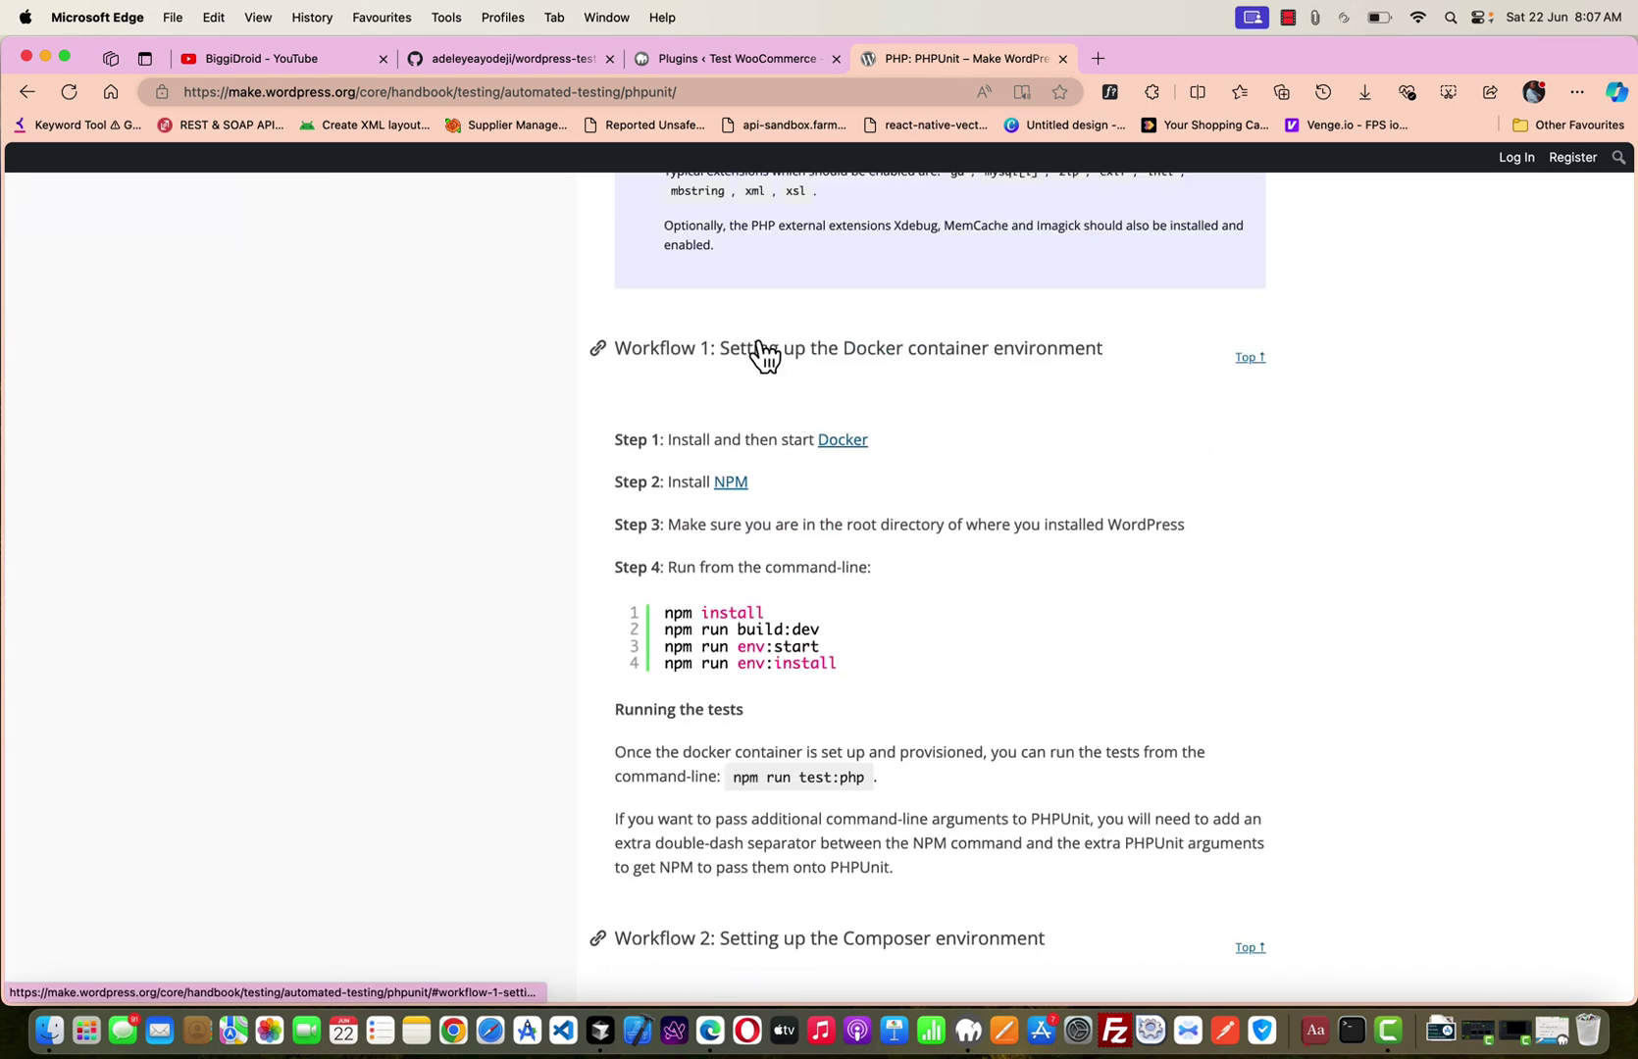
# Copy the wordpress-test-plugin repository's HTTPS clone URL from GitHub's Code menu, then return to the Plugins tab.
pyautogui.click(524, 63)
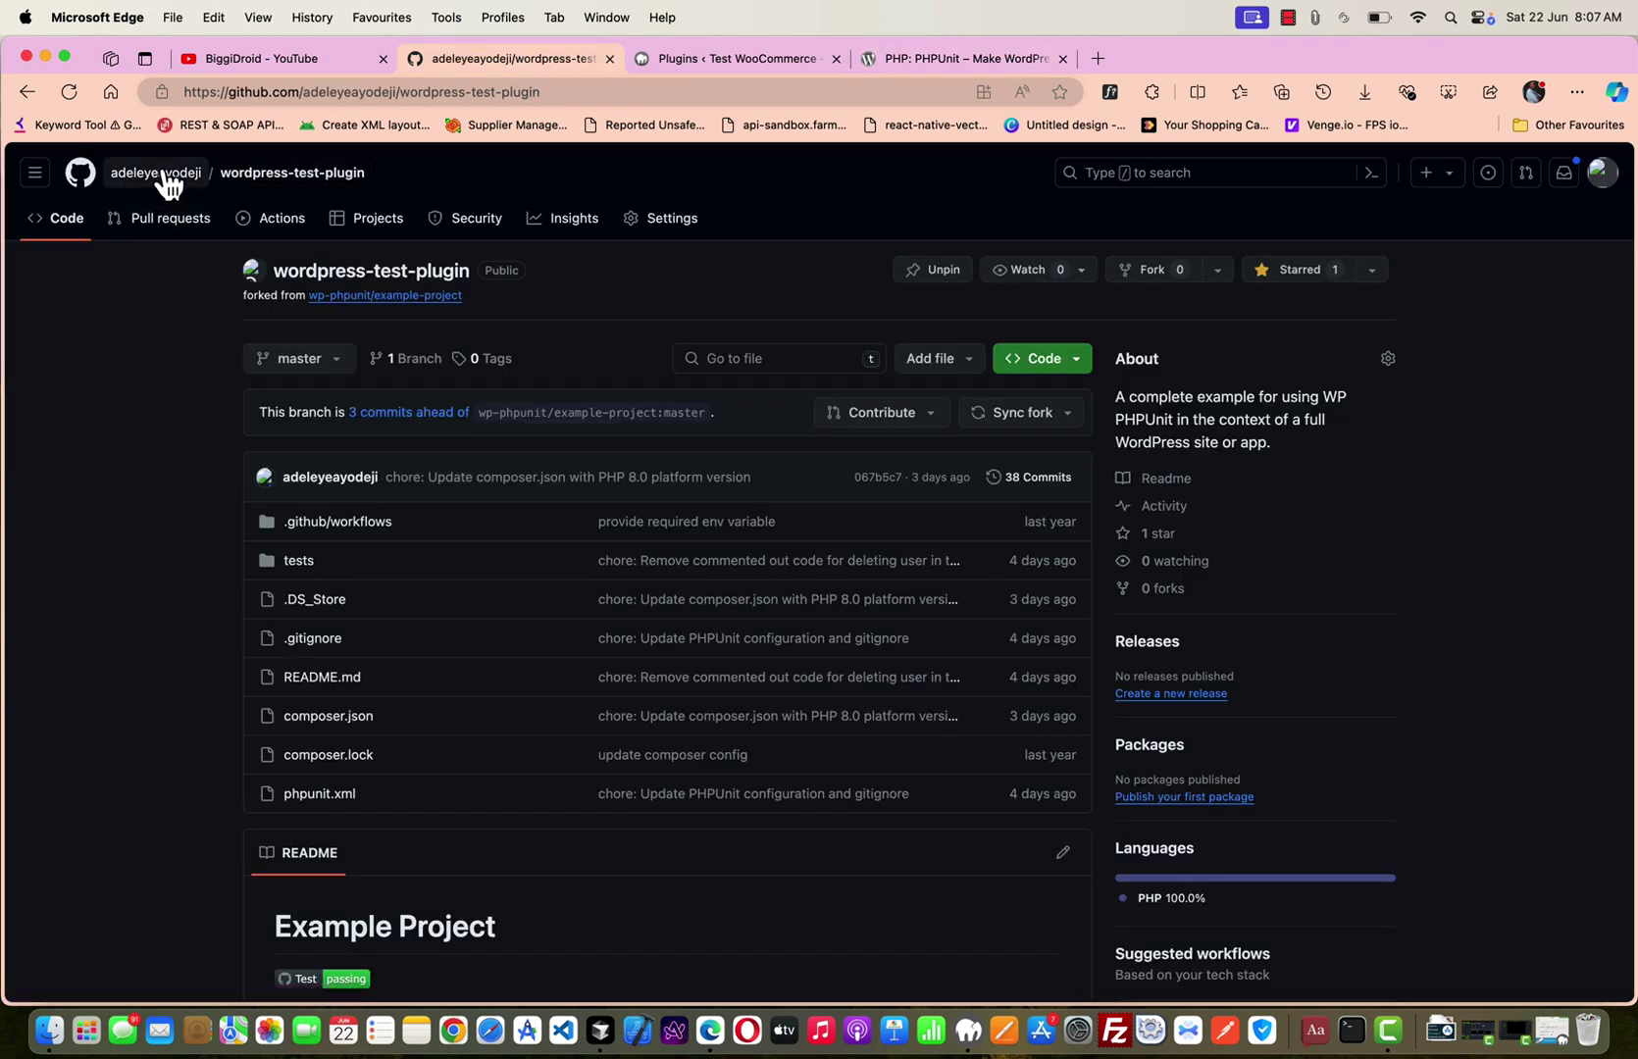
pyautogui.moveTo(203, 186)
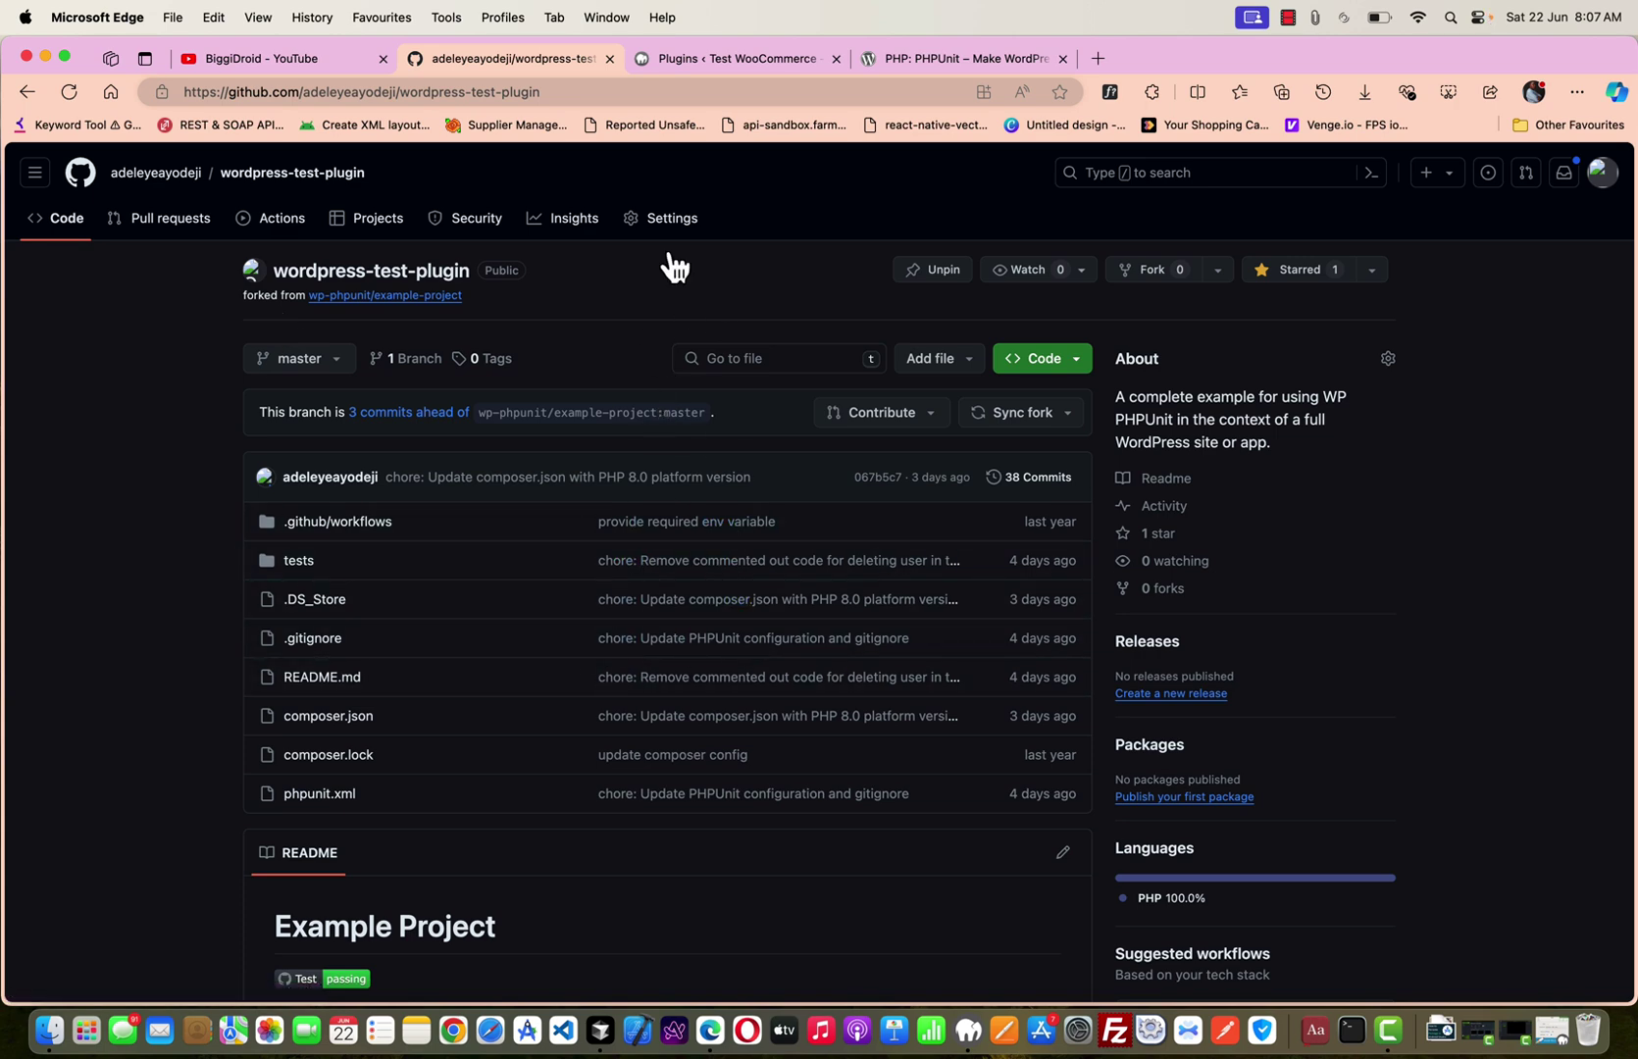
pyautogui.click(914, 60)
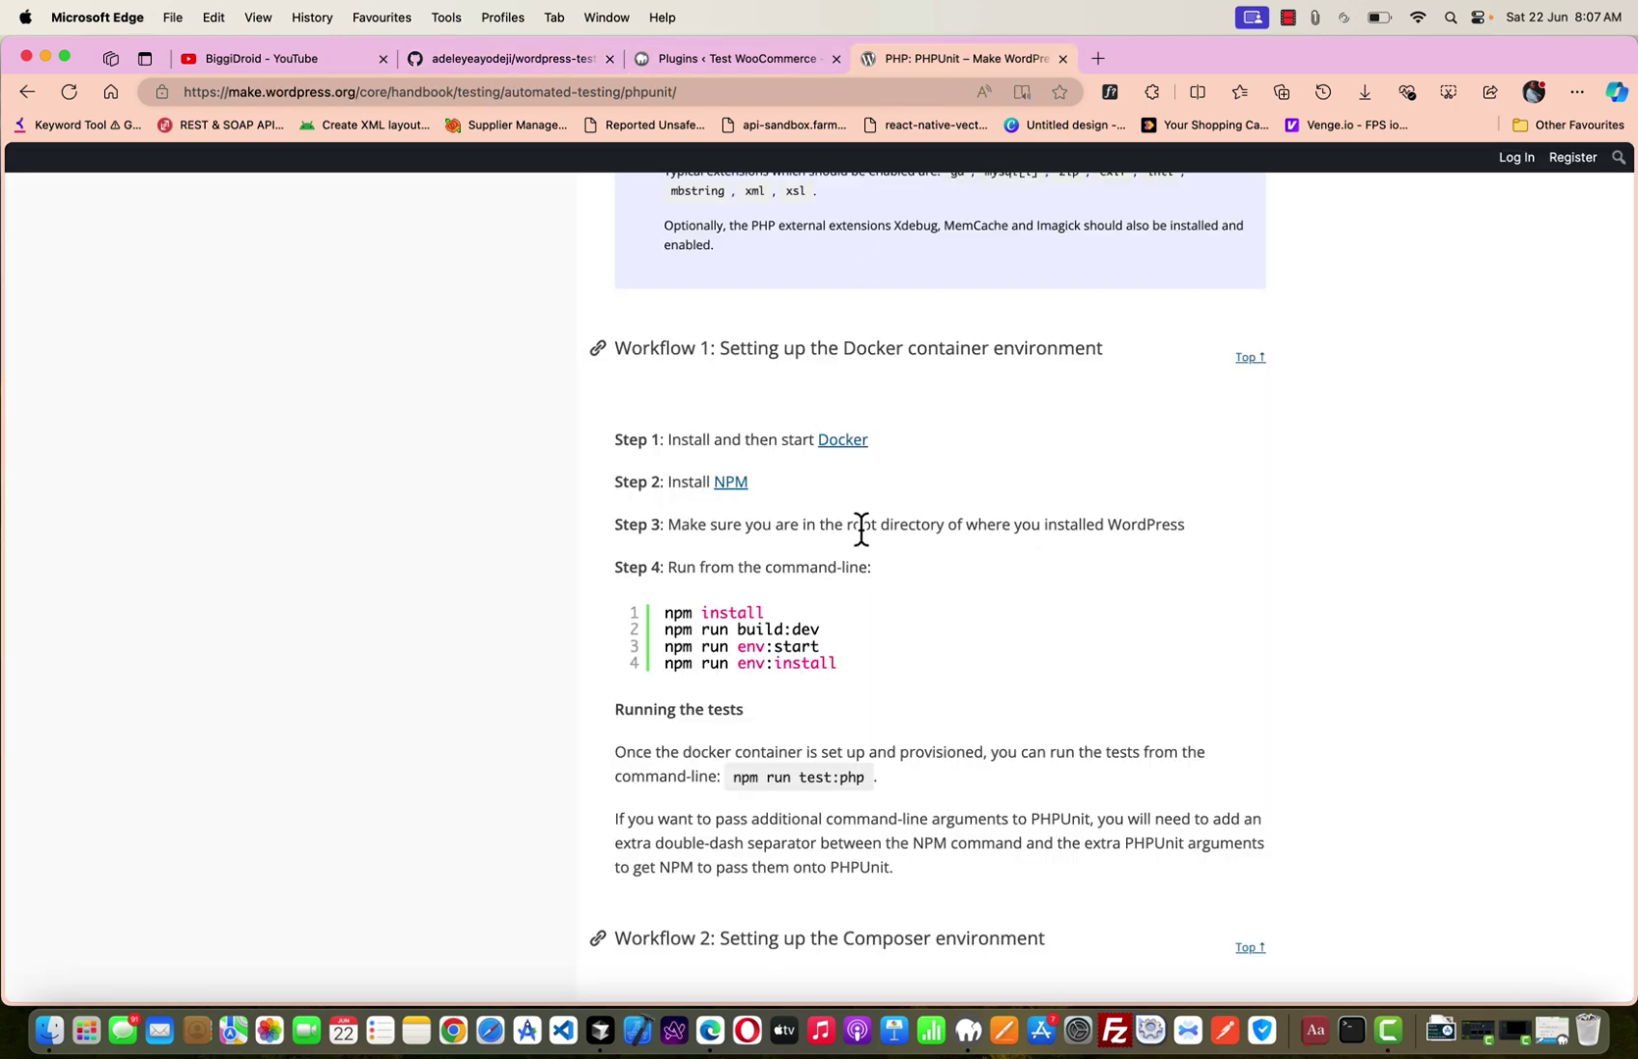
pyautogui.click(544, 70)
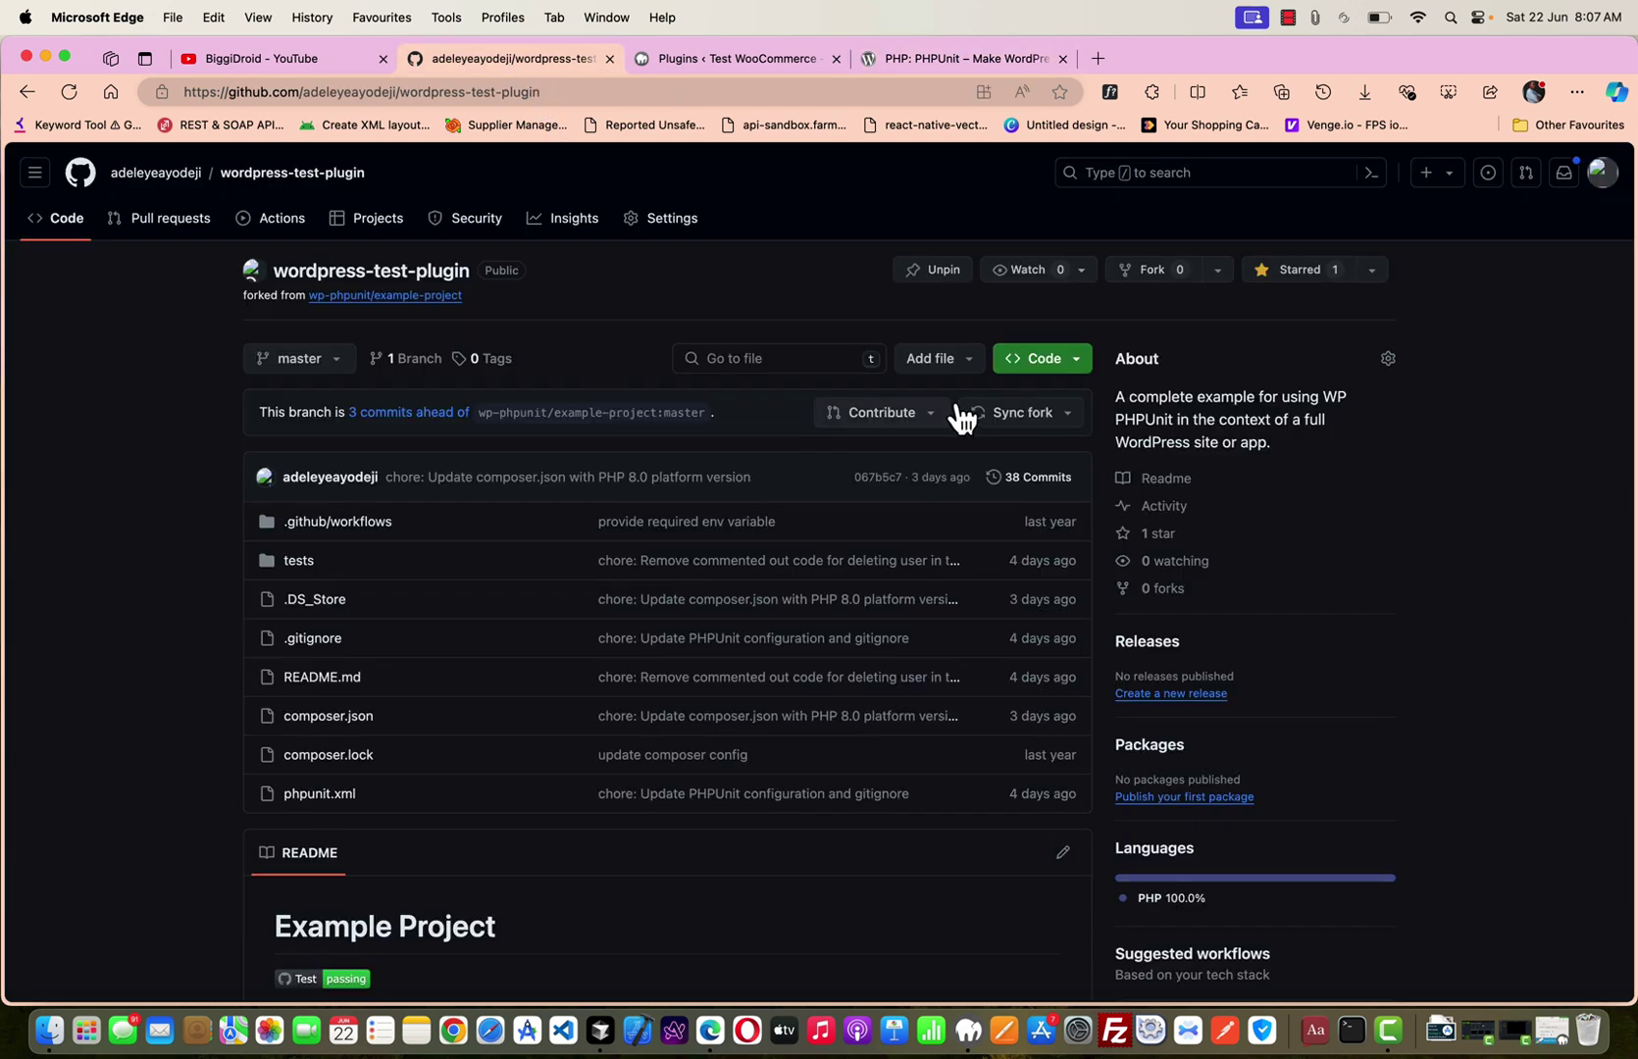
pyautogui.click(1065, 361)
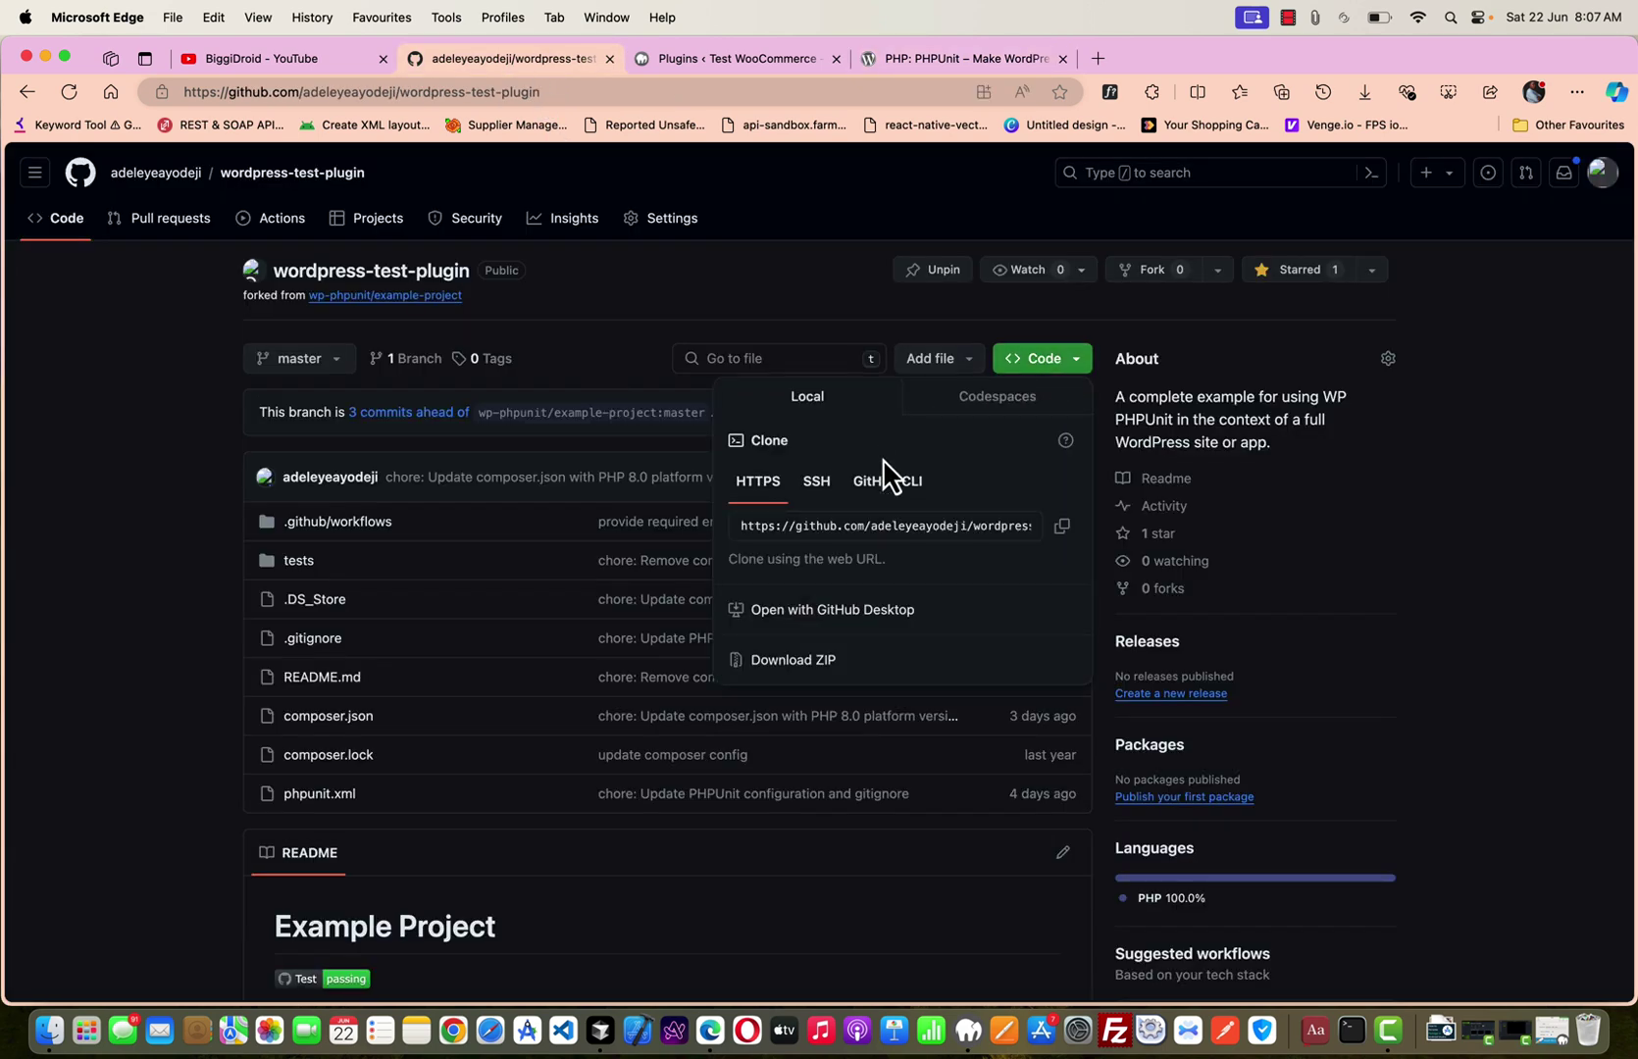
pyautogui.click(1067, 534)
pyautogui.click(159, 571)
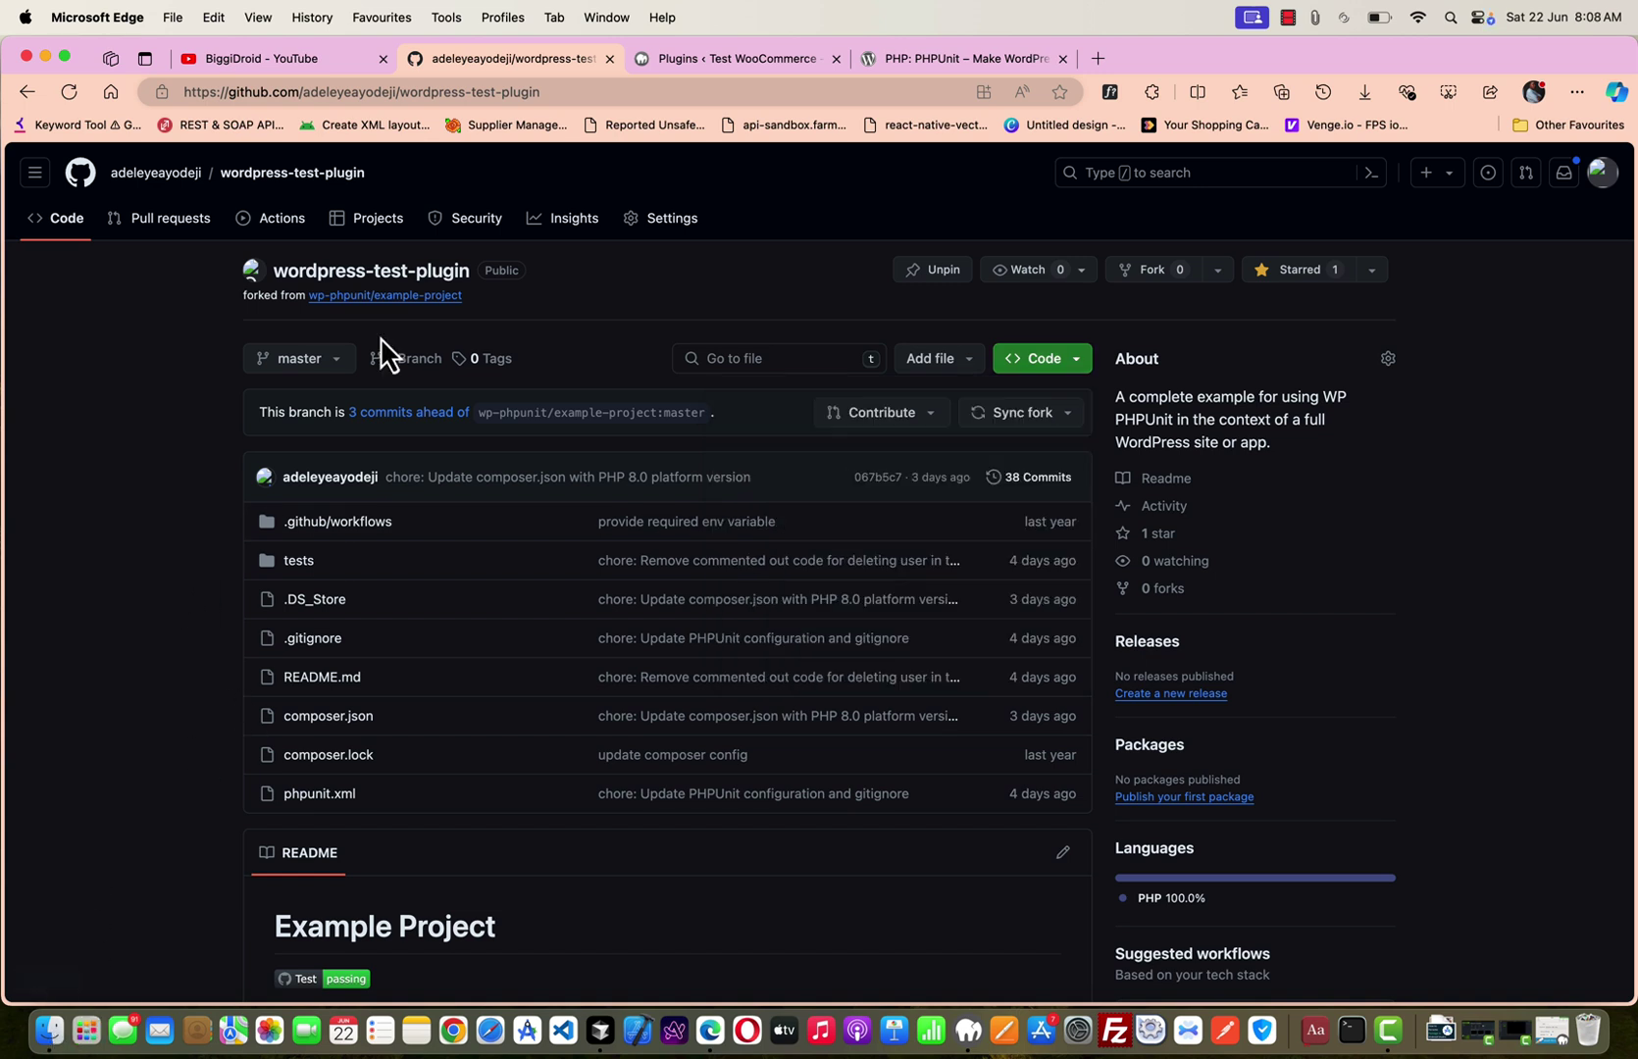
pyautogui.click(756, 54)
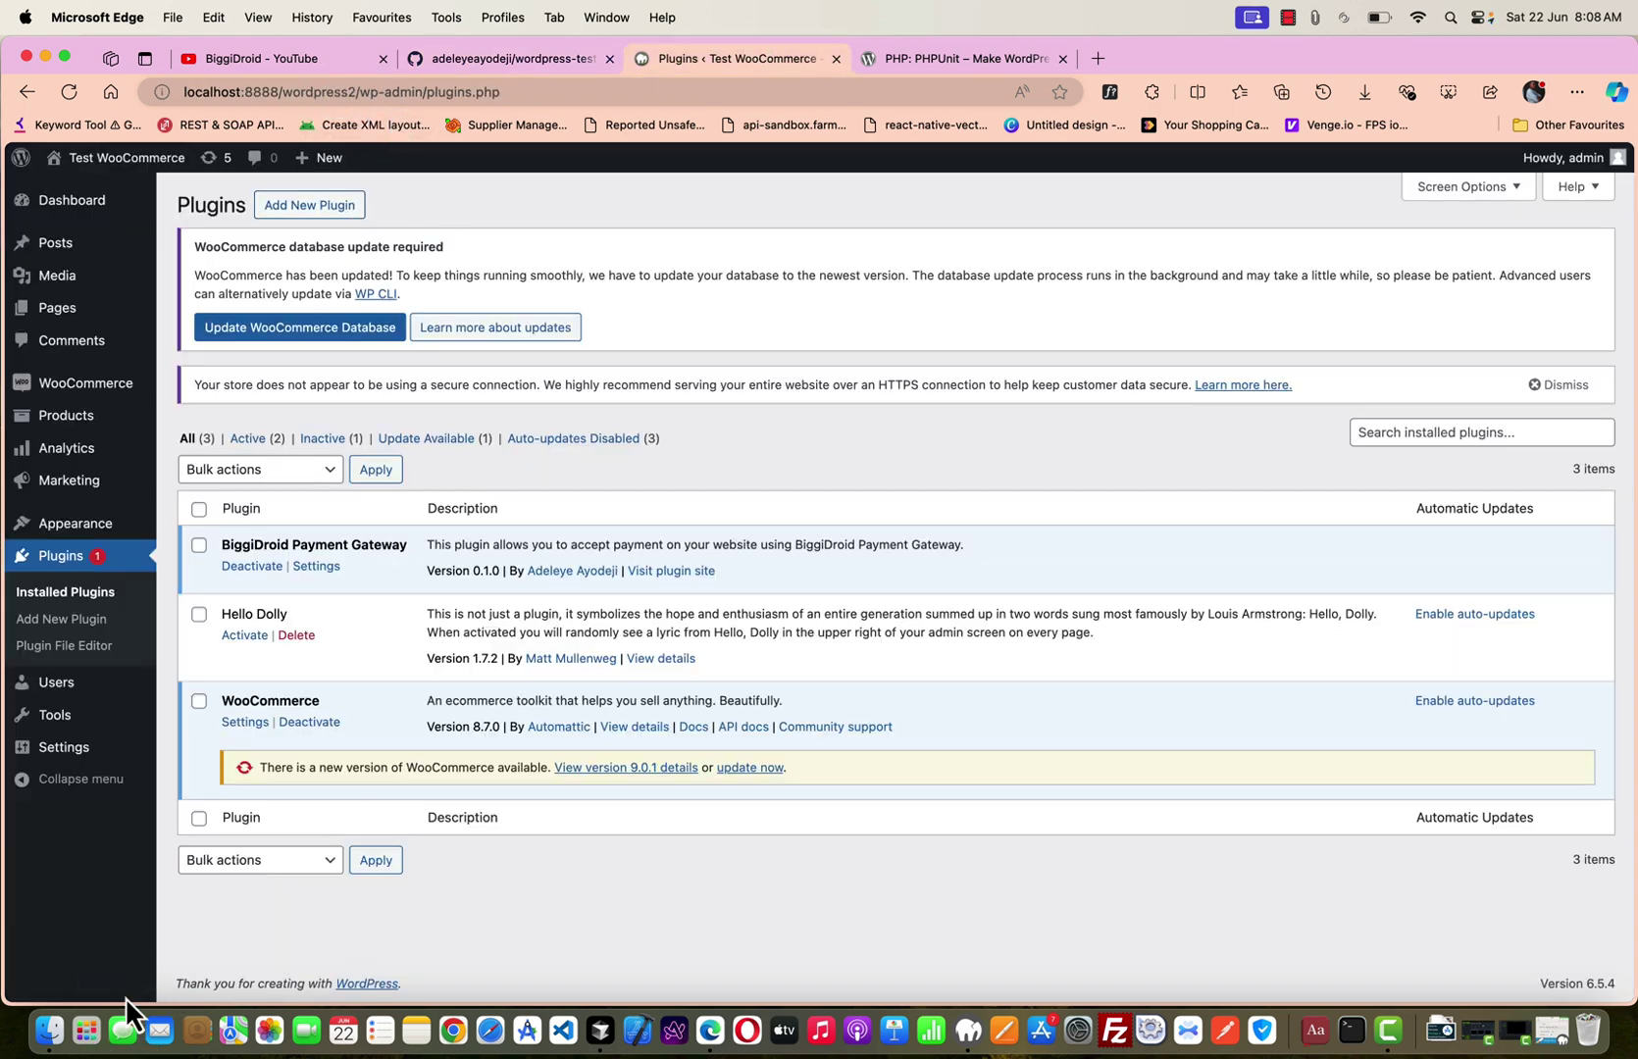
# In Finder, browse to wordpress2 > wp-content and launch New Terminal at Folder on plugins.
pyautogui.click(50, 1038)
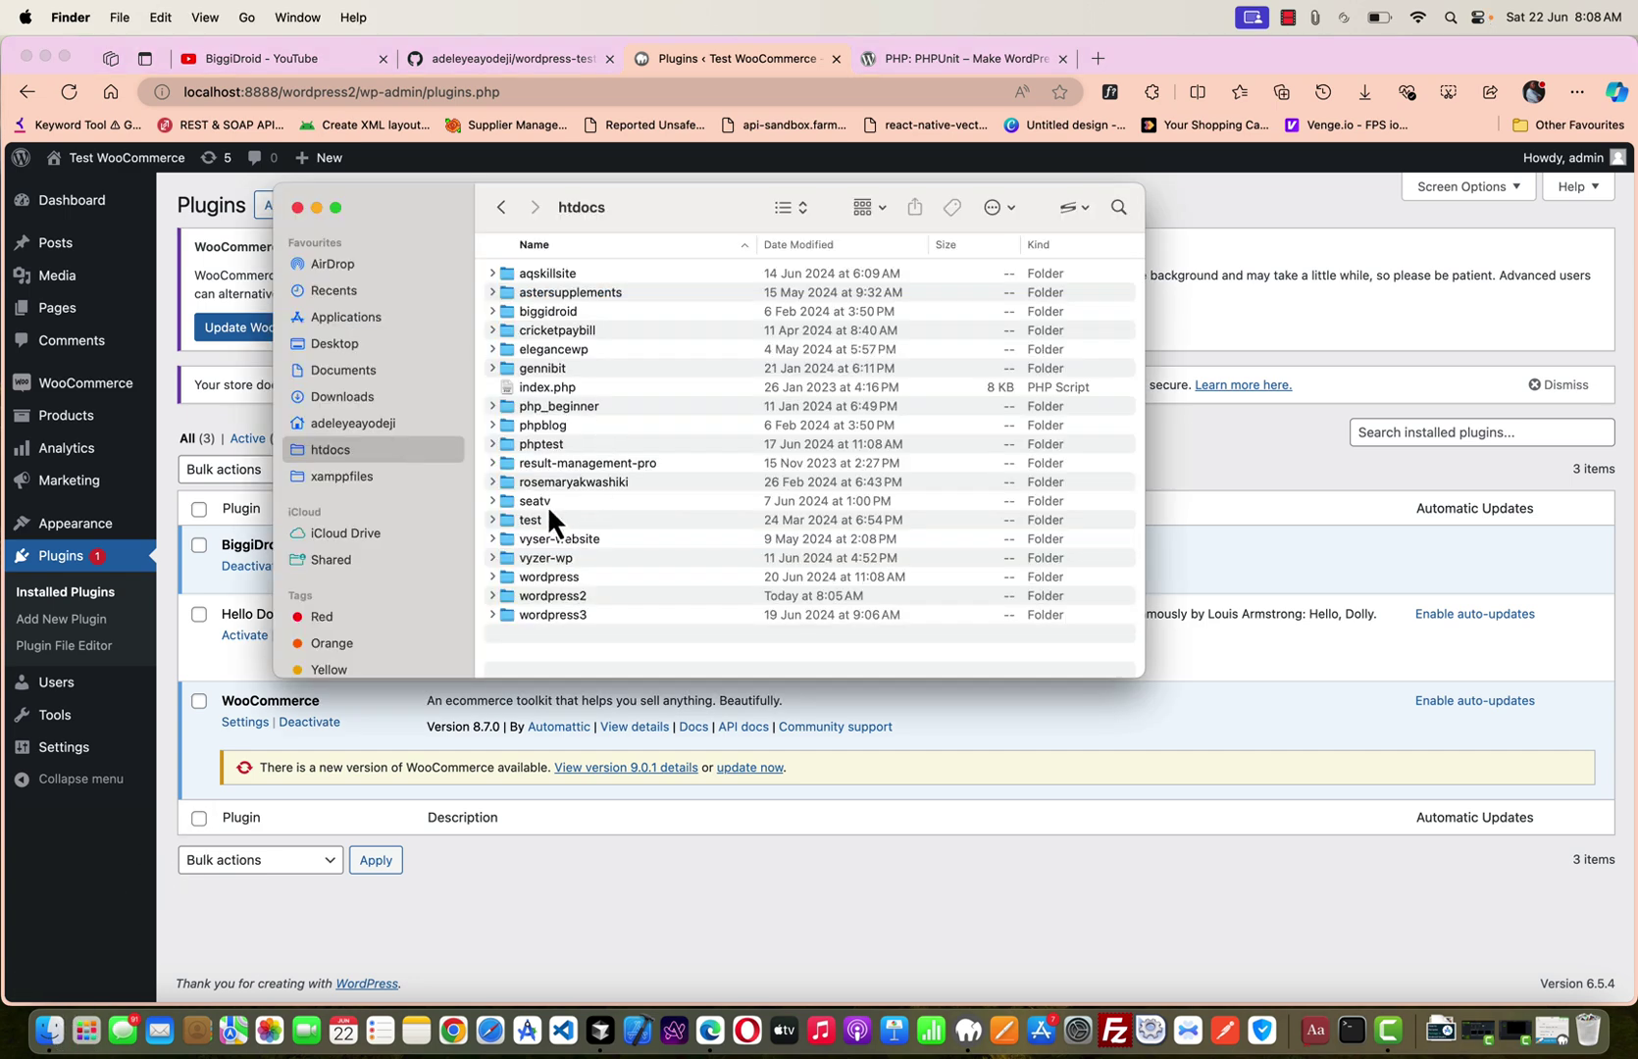
pyautogui.doubleClick(559, 600)
pyautogui.doubleClick(573, 290)
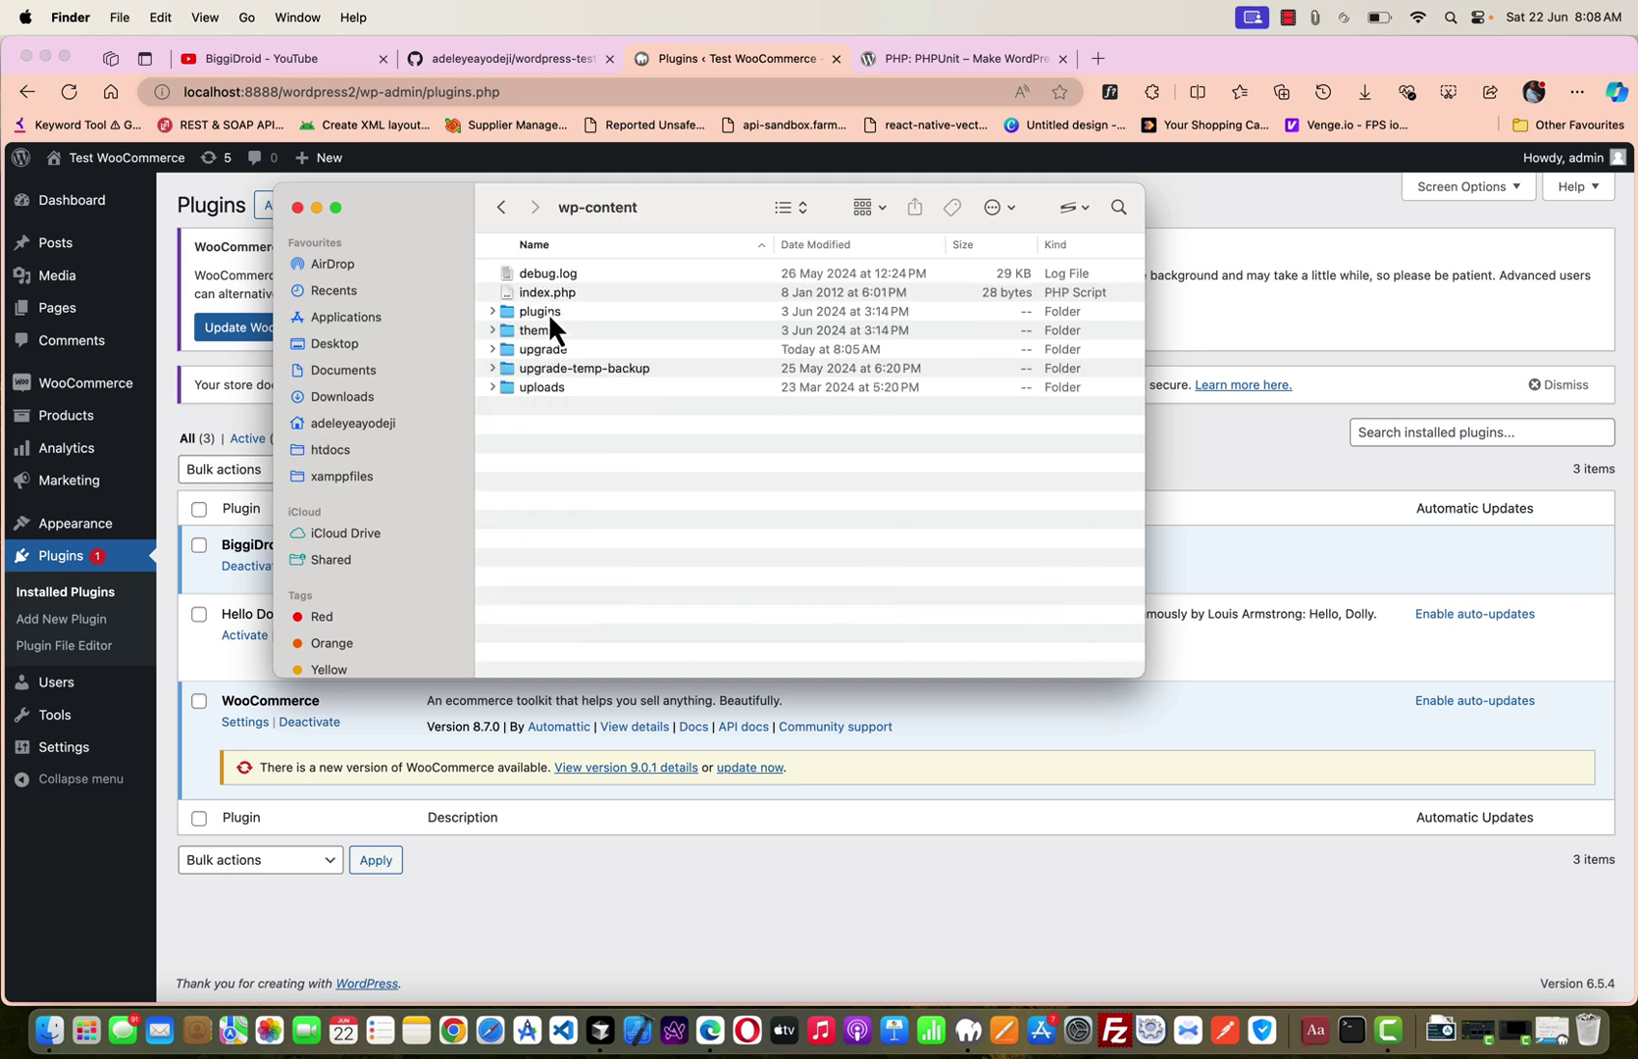
pyautogui.doubleClick(547, 311)
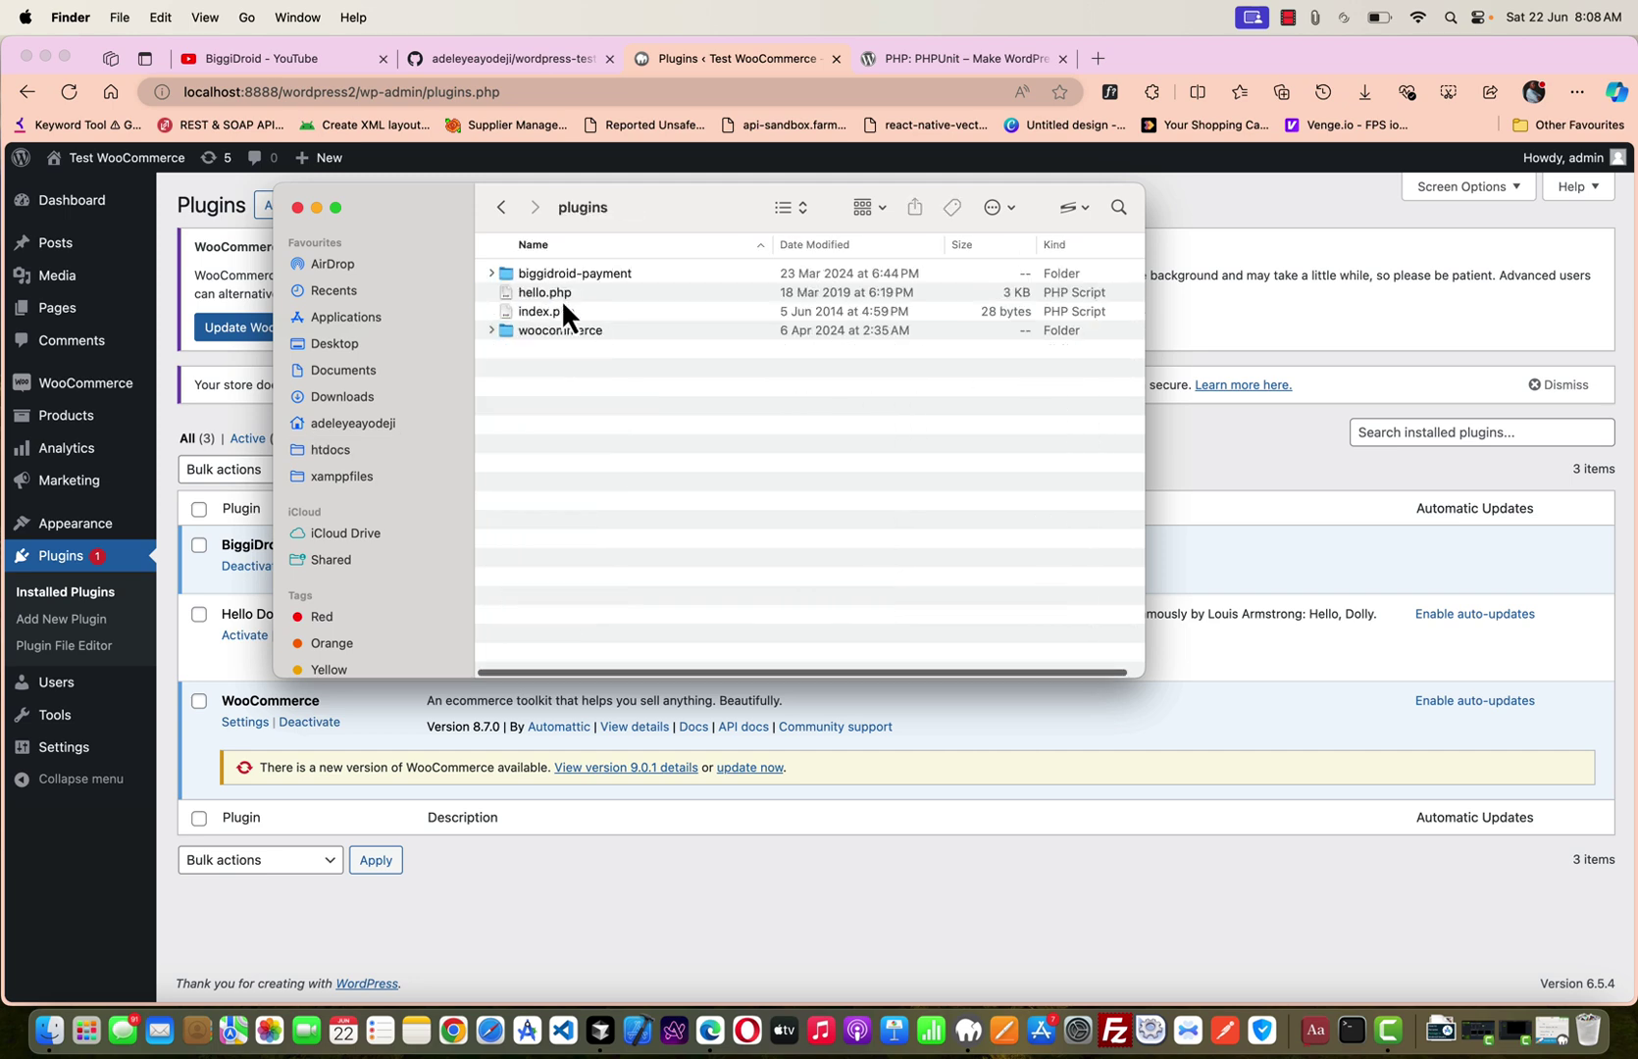
pyautogui.click(502, 207)
pyautogui.click(557, 312)
pyautogui.rightClick(557, 312)
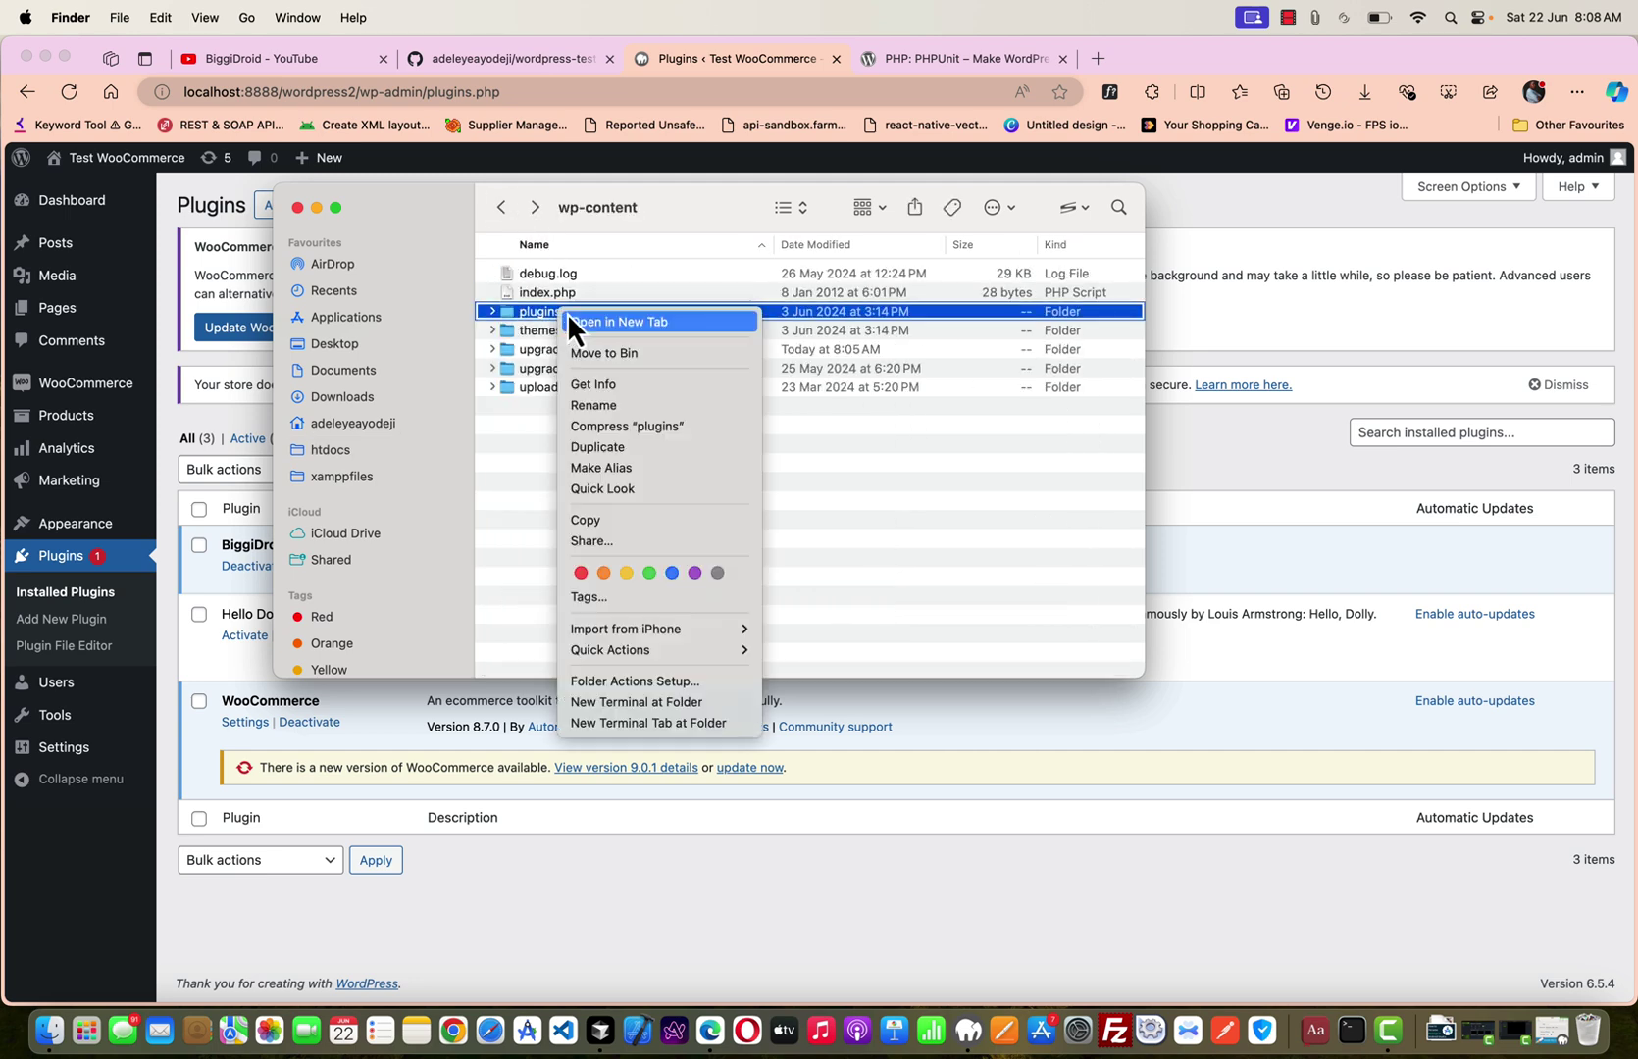
pyautogui.click(674, 705)
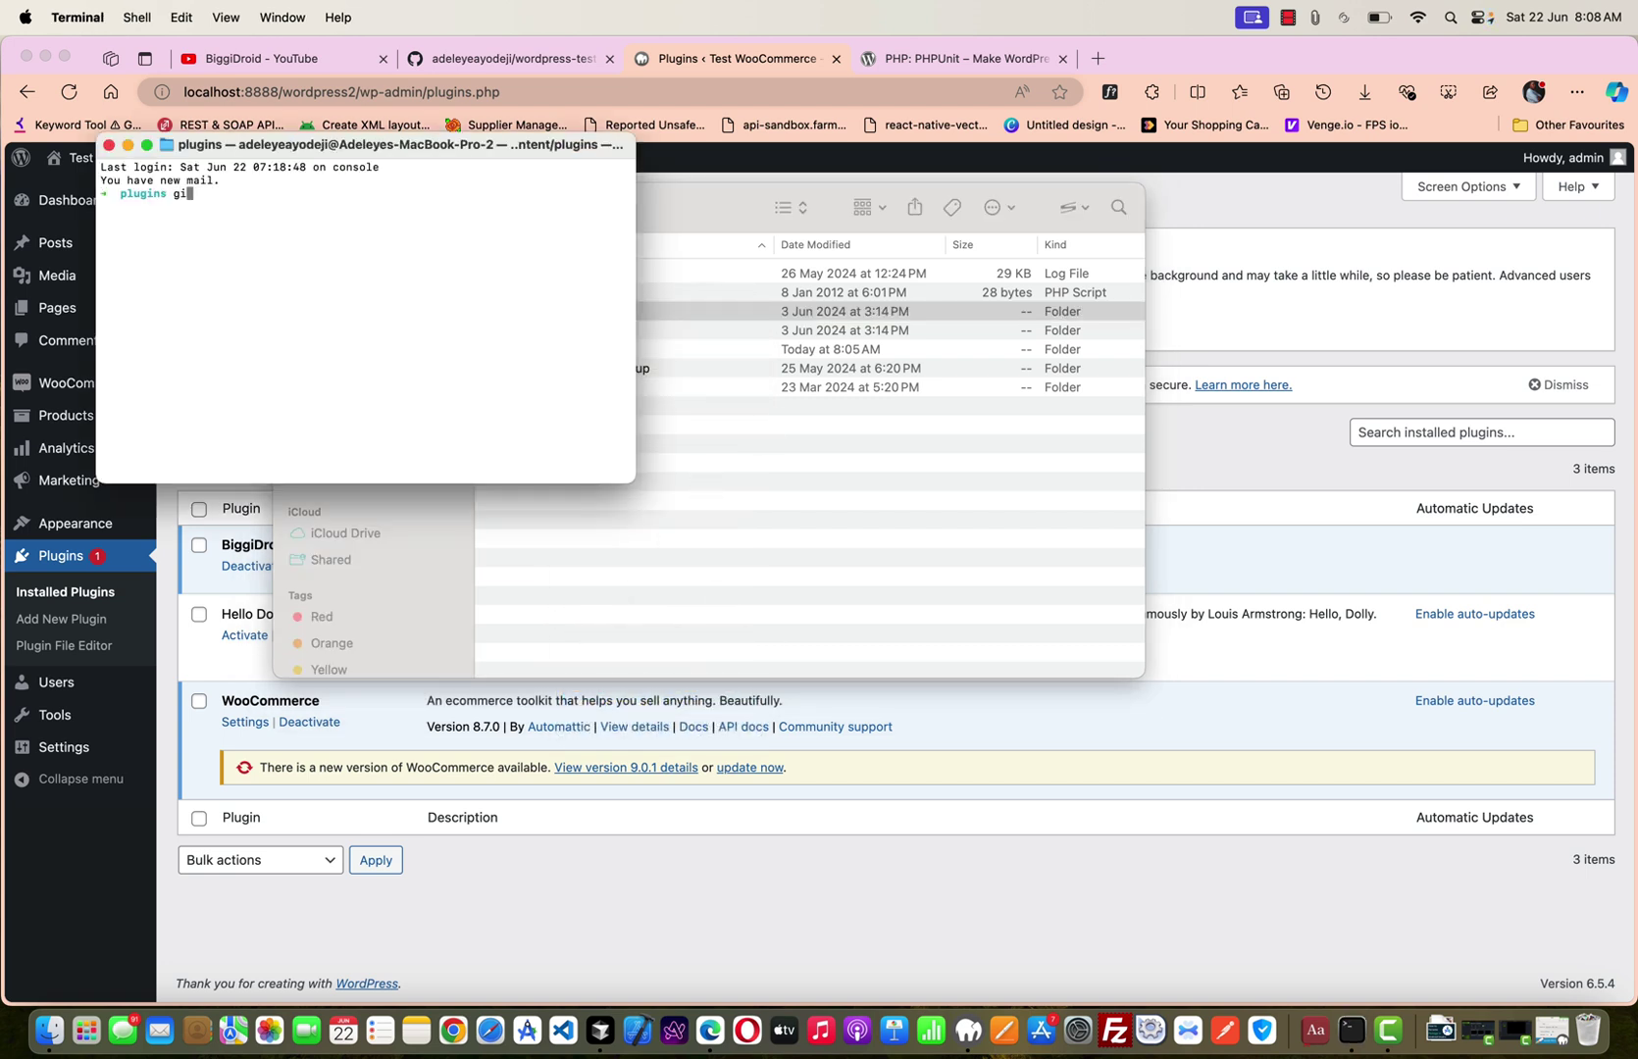
# Run git clone with the pasted wordpress-test-plugin repository URL in the plugins folder.
pyautogui.write('git clone')
pyautogui.write('https://github.com/adeleyeayodeji/wordpress-test-plugin.git')
pyautogui.press('Return')
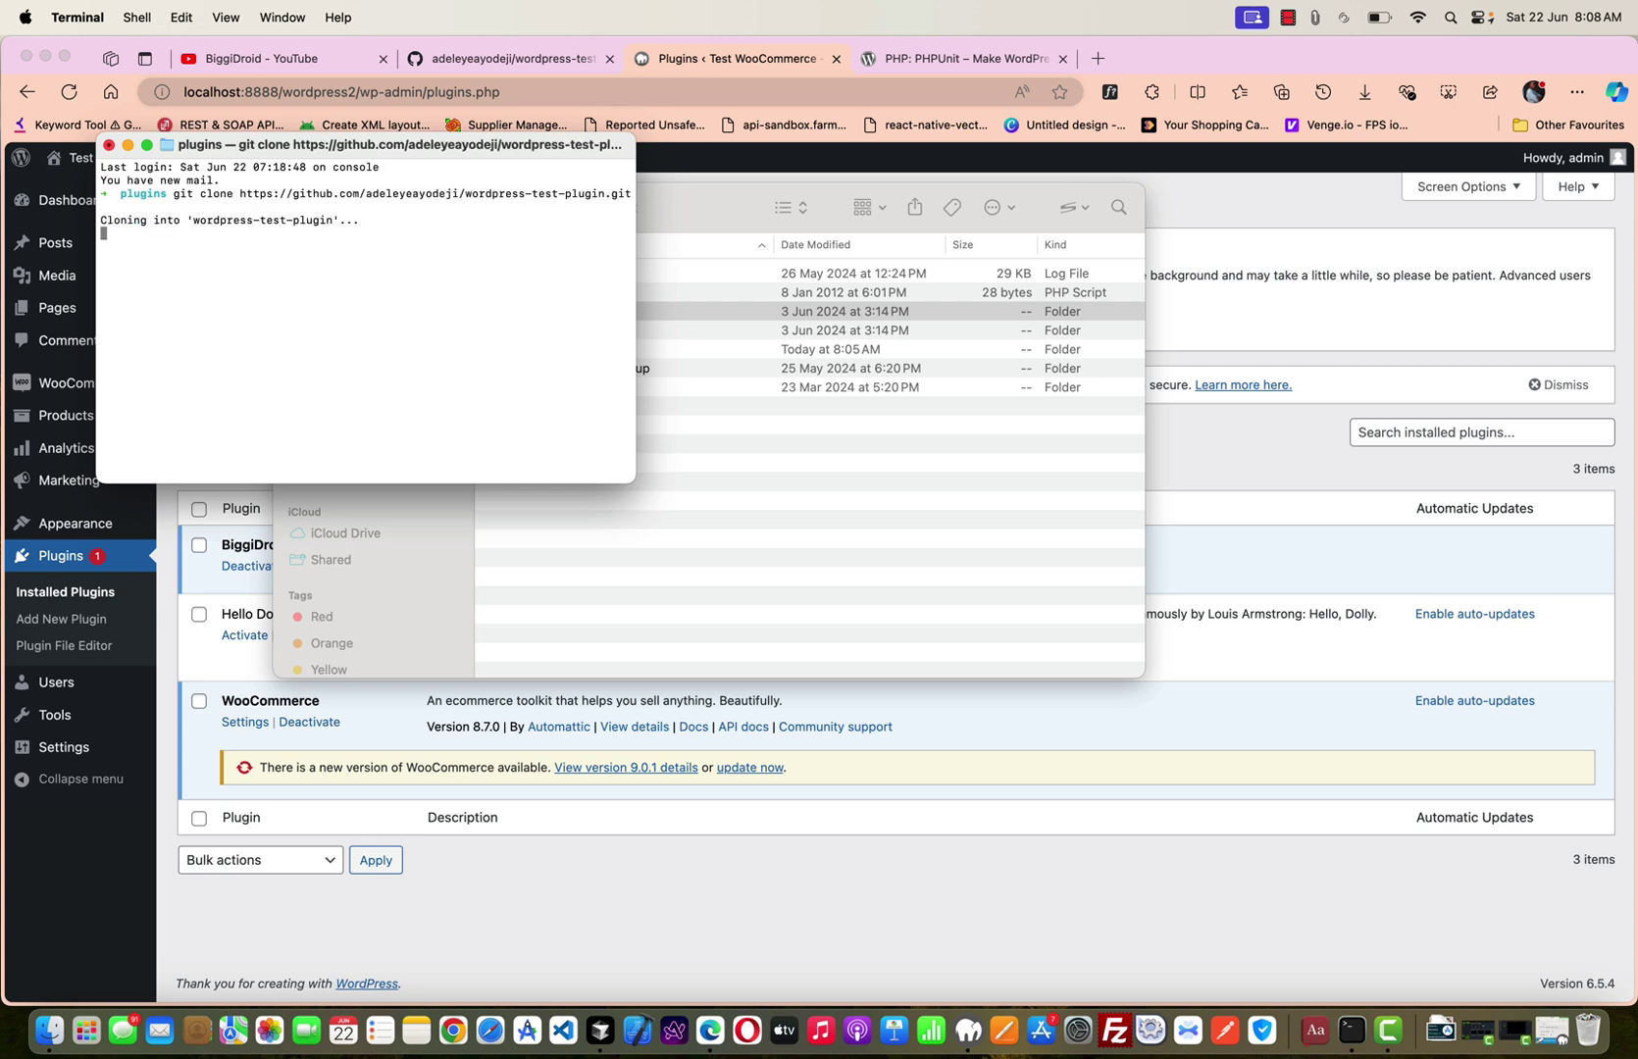